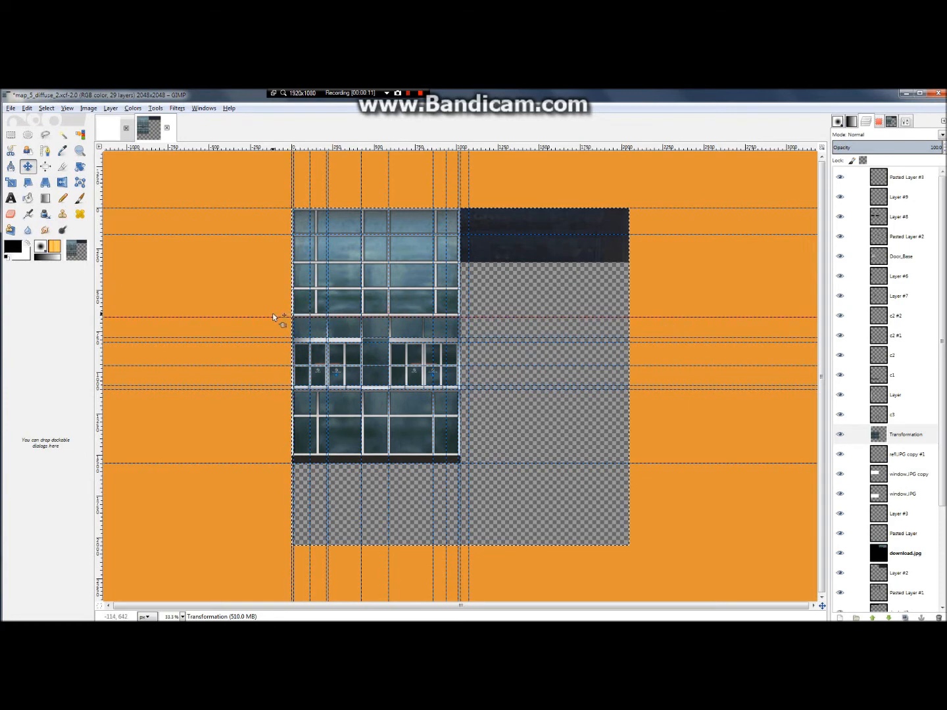
# Examine the finished building facade texture closely, from the upper windows down to the entrance doors and lower panes
pyautogui.press('+')
pyautogui.press('+')
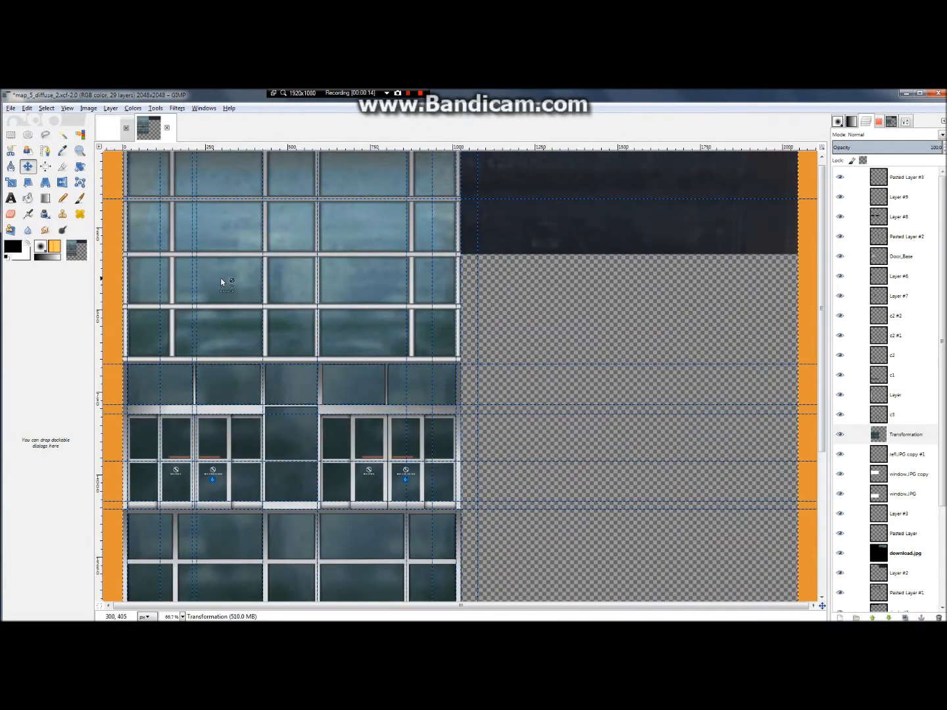
pyautogui.scroll(1, 598, 293)
pyautogui.scroll(-1, 598, 294)
pyautogui.scroll(1, 480, 294)
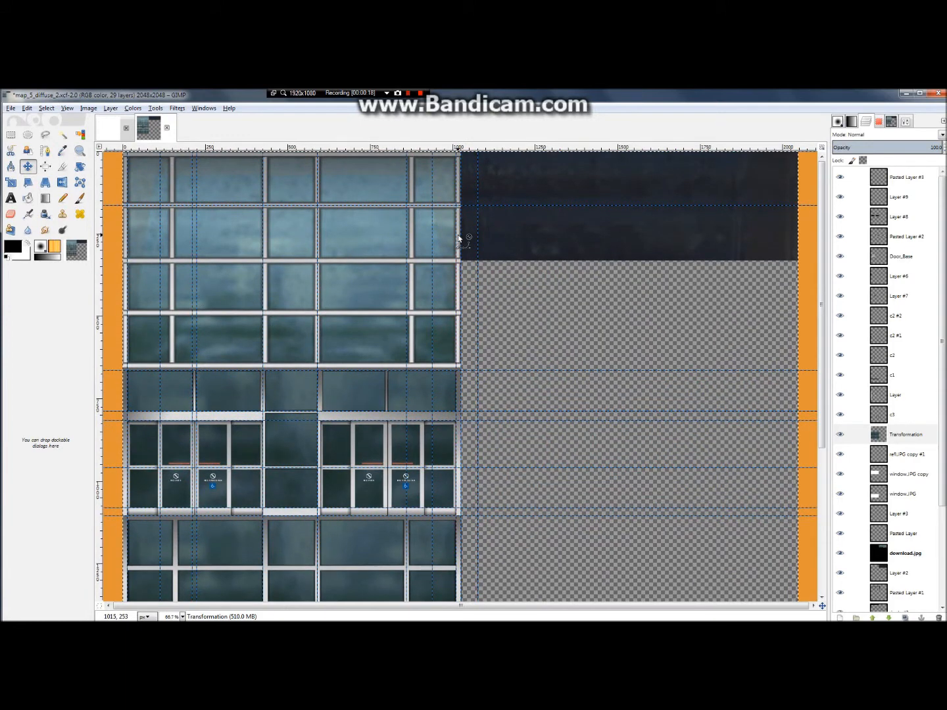
pyautogui.scroll(-1, 678, 251)
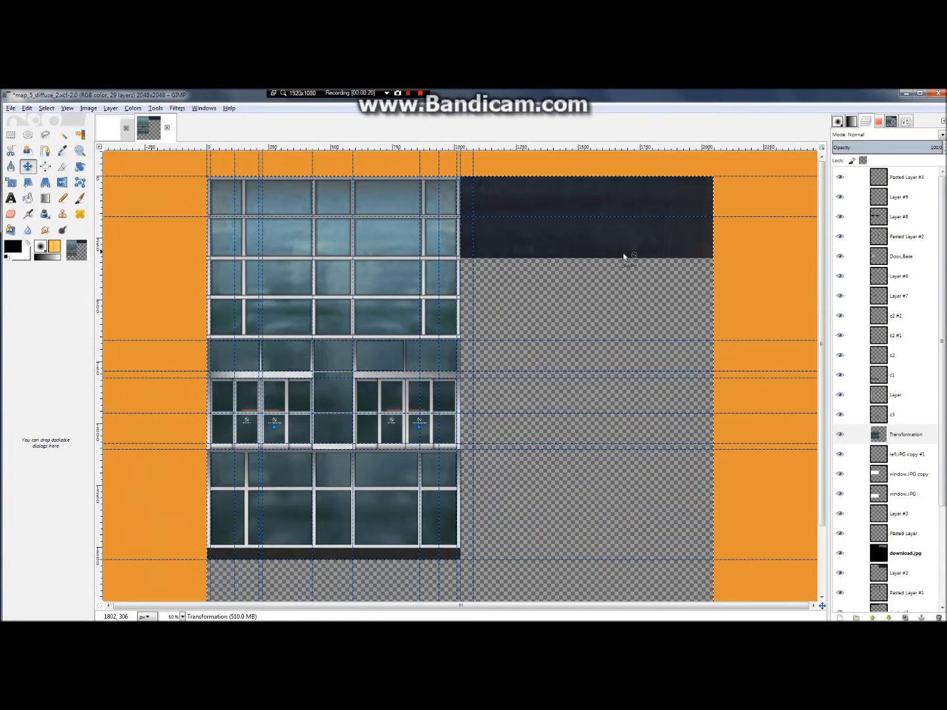
pyautogui.scroll(1, 182, 281)
pyautogui.scroll(1, 258, 263)
pyautogui.scroll(1, 678, 300)
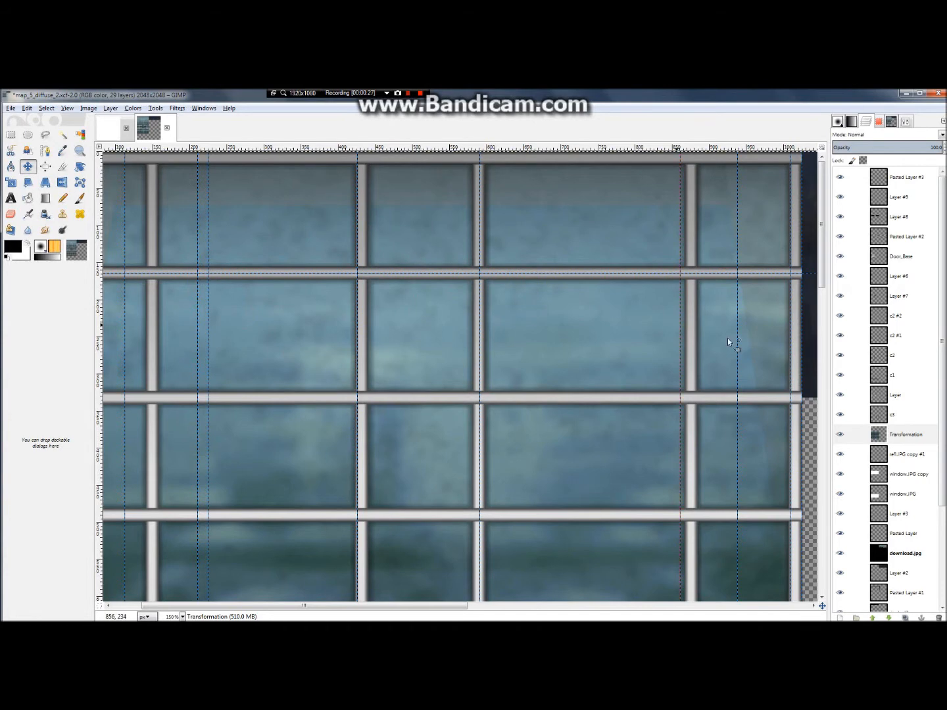
pyautogui.scroll(-8, 735, 364)
pyautogui.scroll(3, 523, 345)
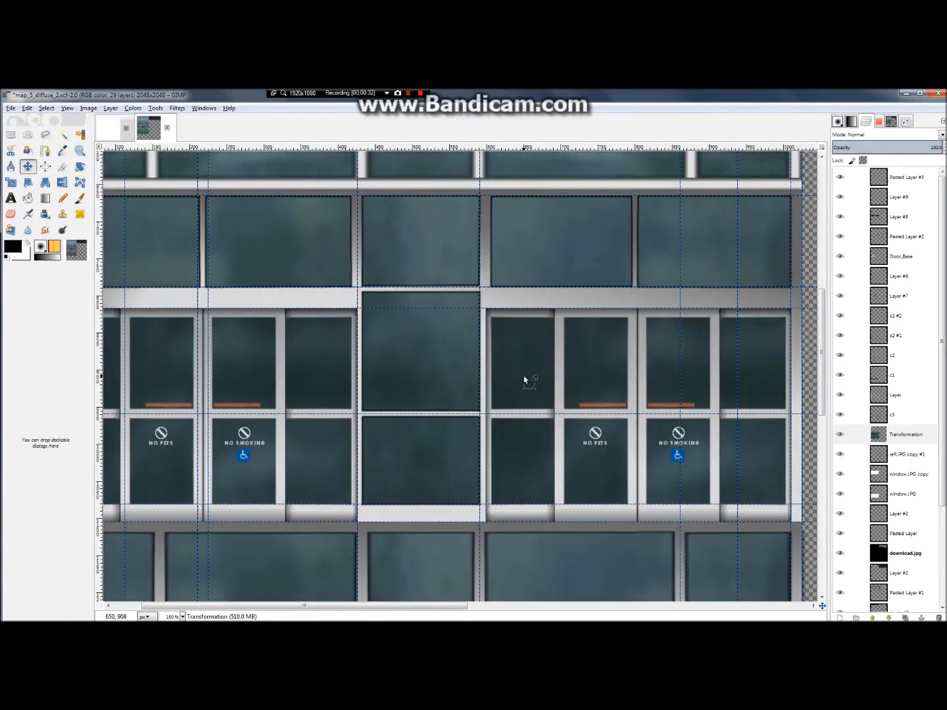
pyautogui.scroll(-1, 524, 376)
pyautogui.scroll(-1, 524, 377)
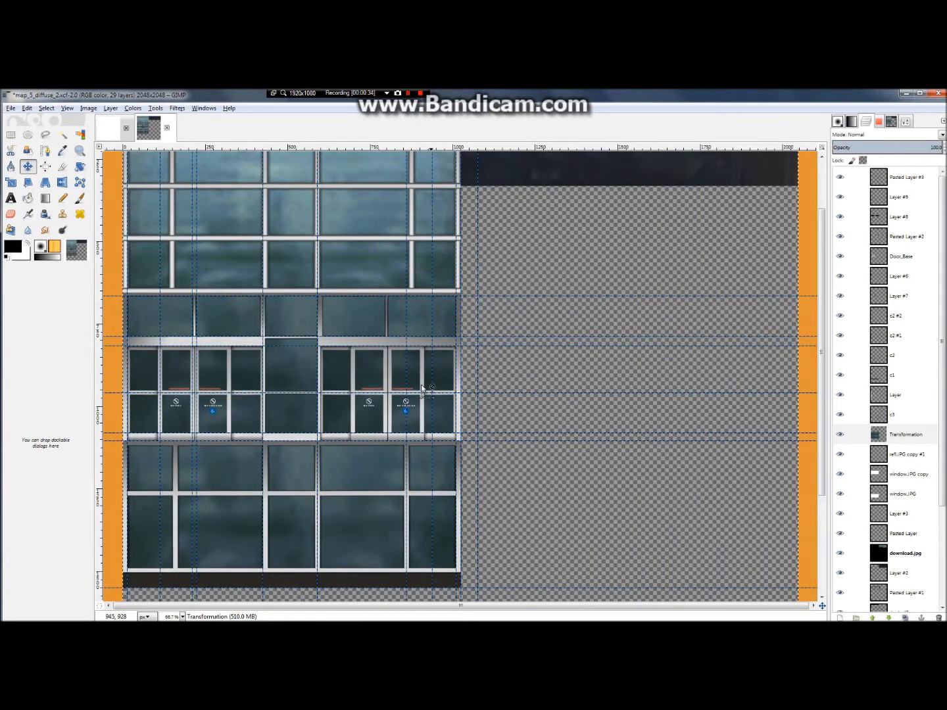
pyautogui.scroll(1, 395, 387)
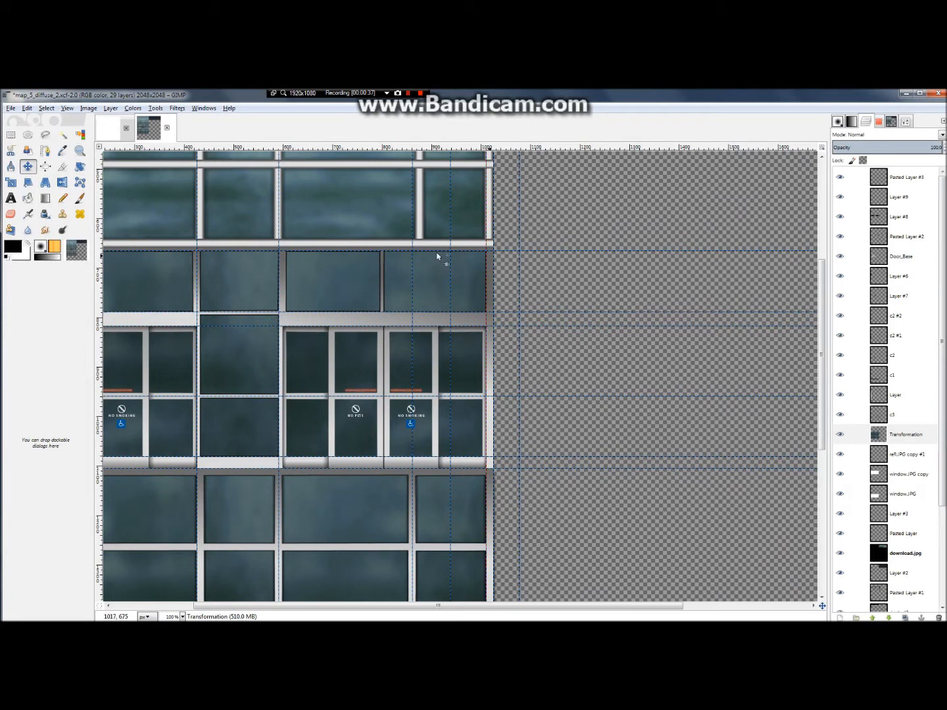
# Switch to the blank untitled image and make its white background transparent with Color to Alpha
pyautogui.click(113, 133)
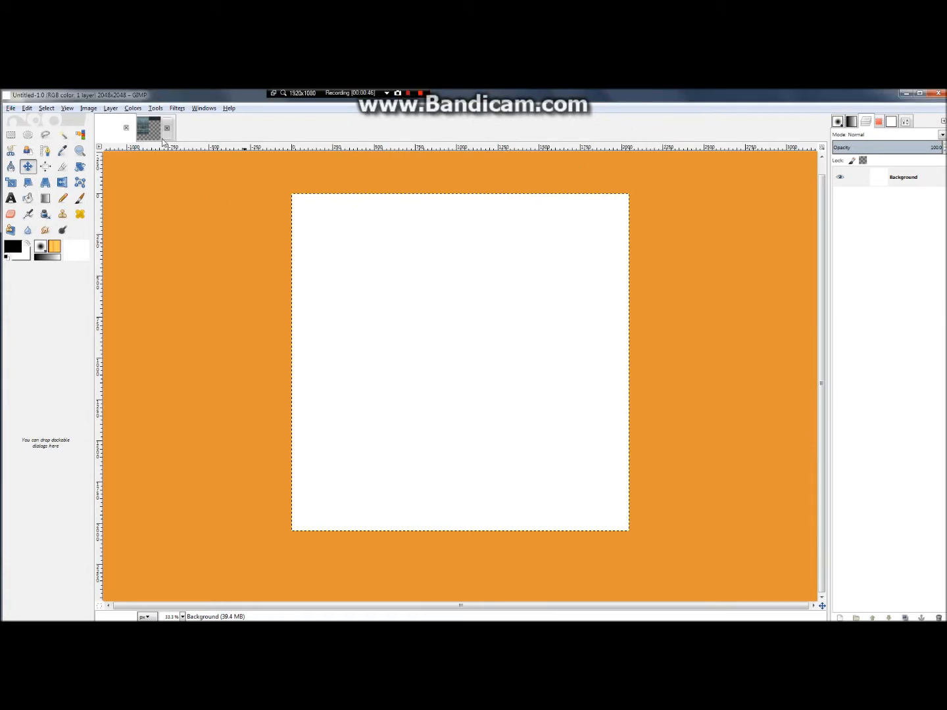
pyautogui.click(109, 112)
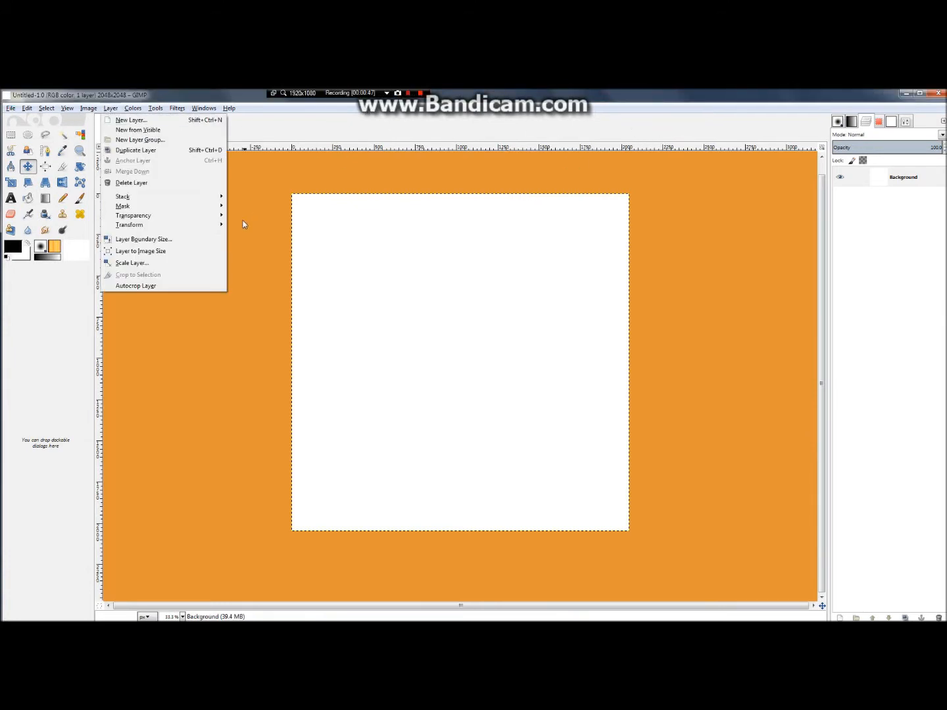
pyautogui.moveTo(206, 216)
pyautogui.click(293, 238)
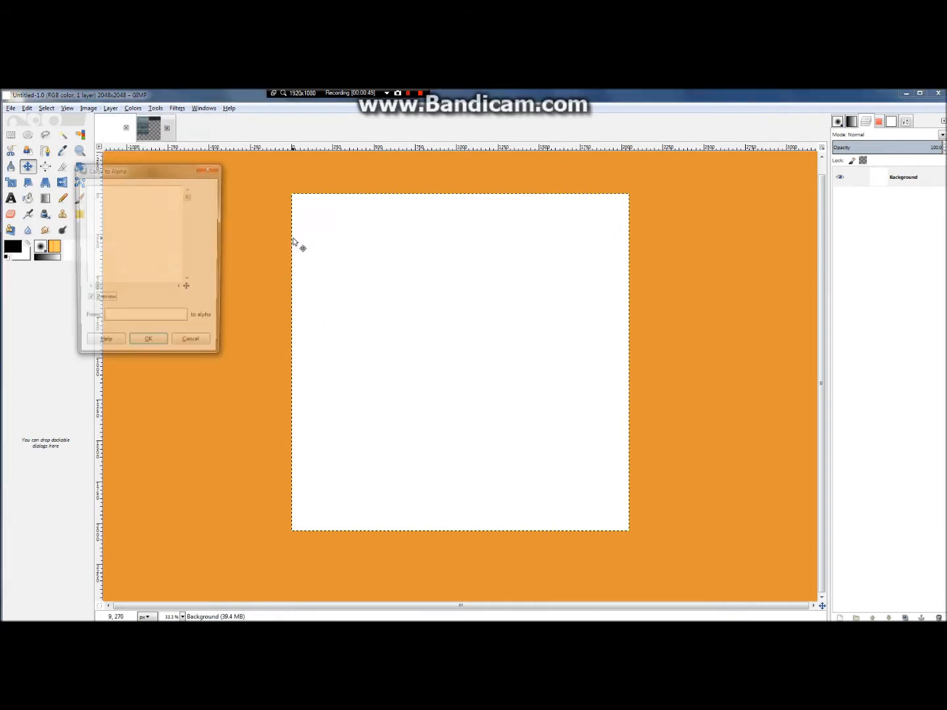
pyautogui.click(161, 349)
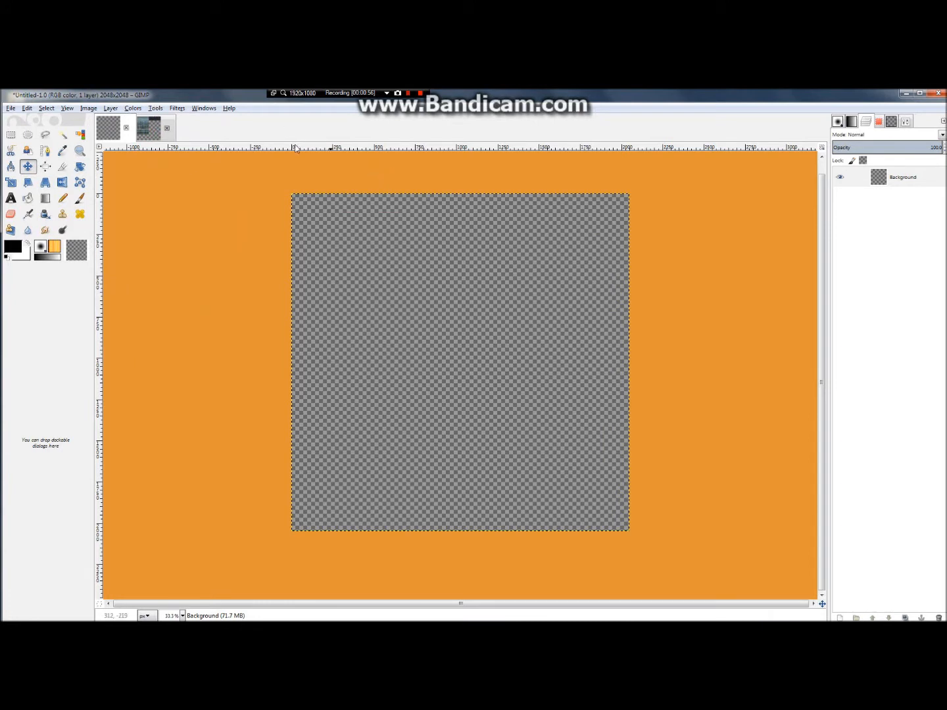
# Add a horizontal guide by percent at 50% of the canvas height
pyautogui.click(89, 107)
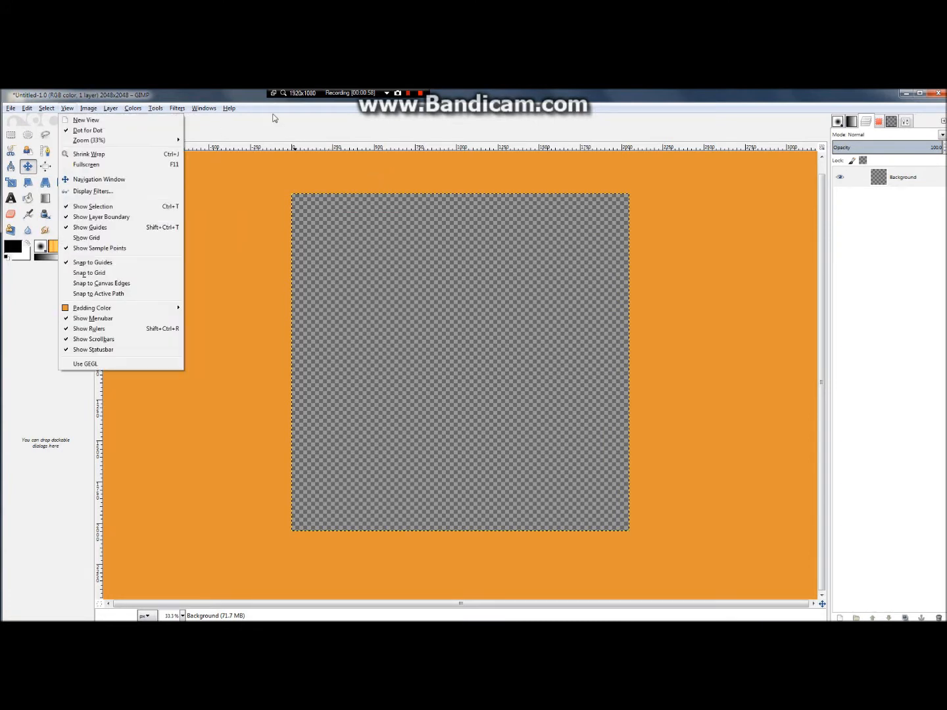
pyautogui.moveTo(86, 109)
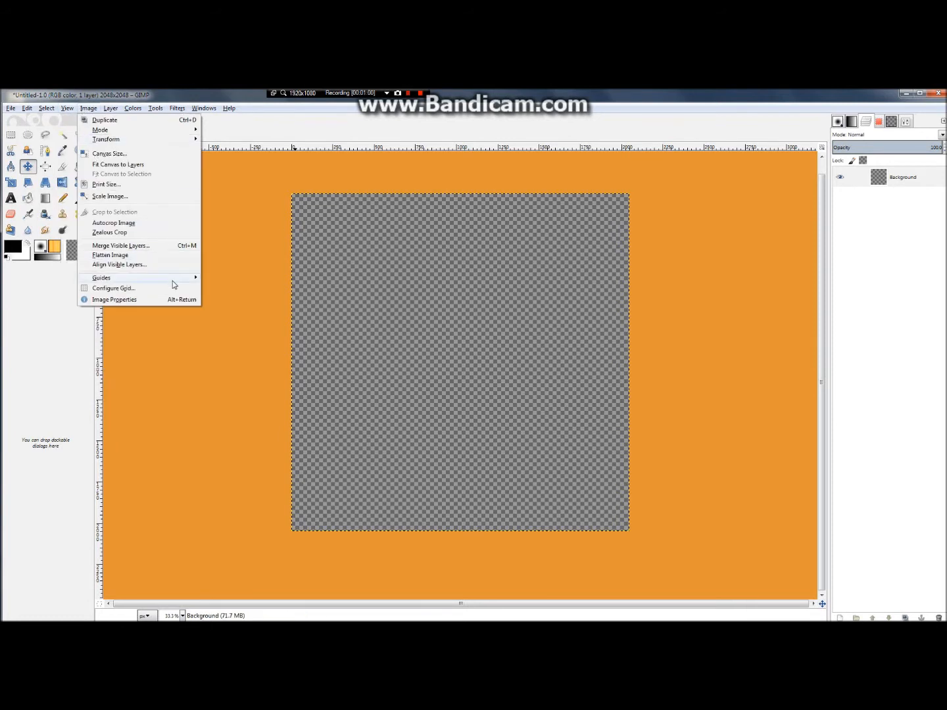
pyautogui.moveTo(174, 282)
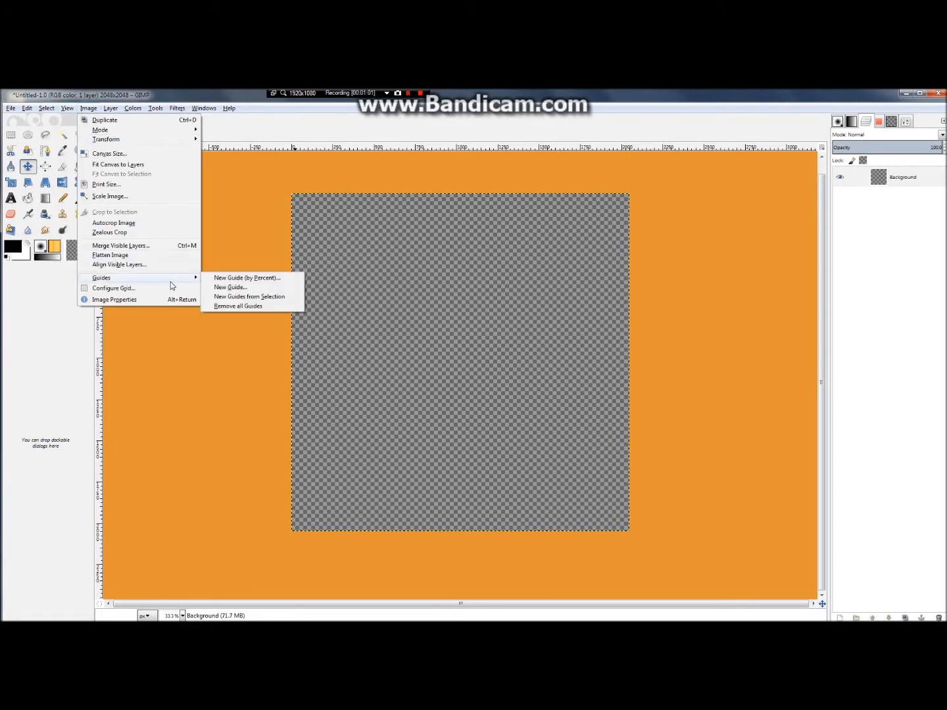
pyautogui.click(226, 279)
pyautogui.click(206, 265)
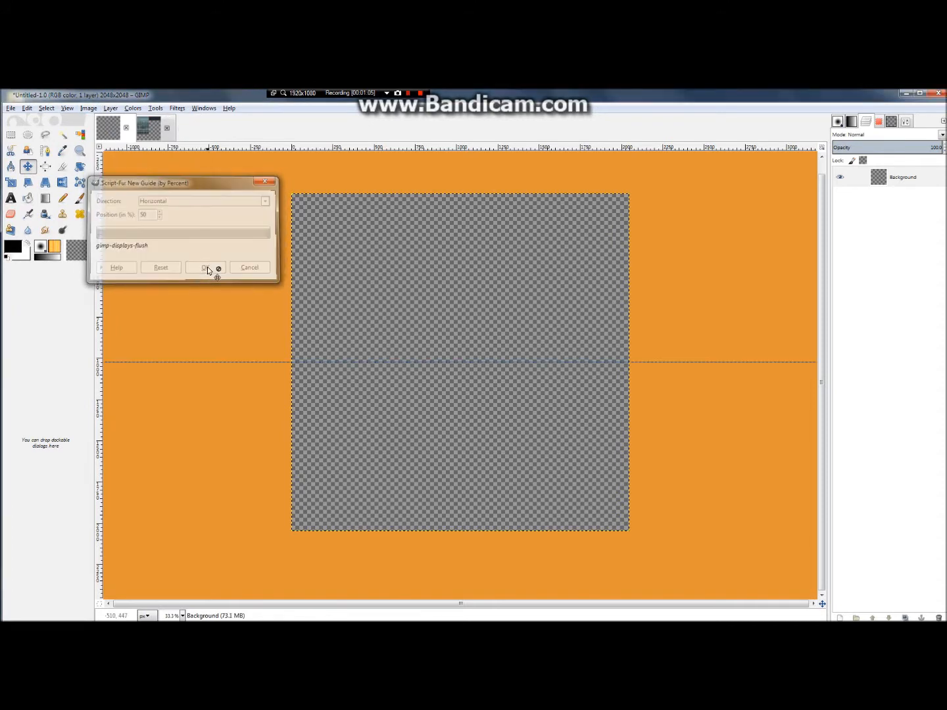
# Add a vertical guide by percent at 50% of the canvas width
pyautogui.click(88, 110)
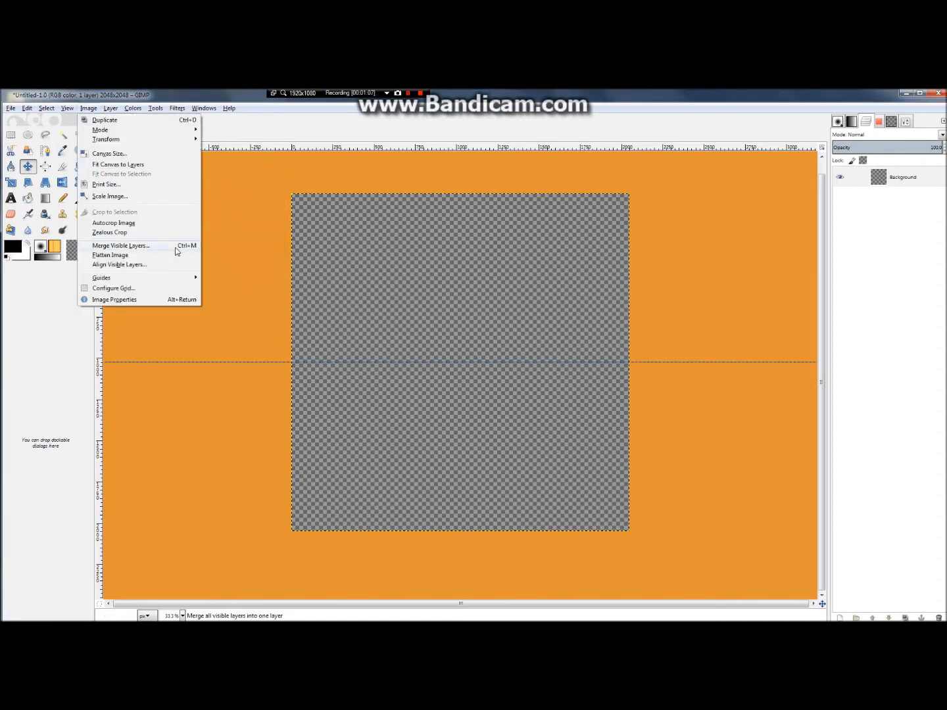
pyautogui.moveTo(167, 281)
pyautogui.click(230, 279)
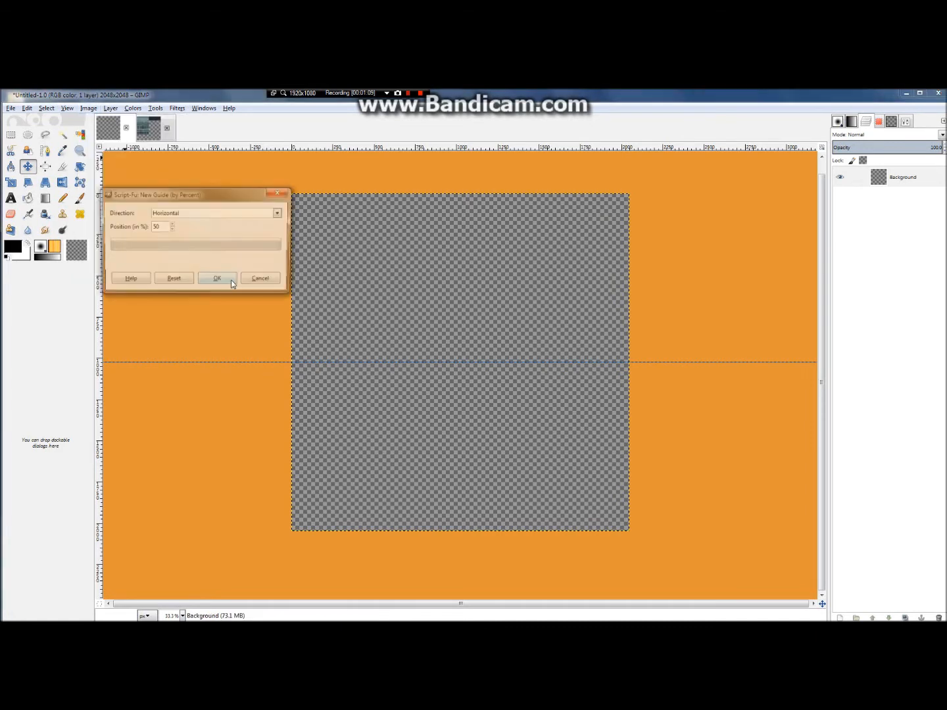
pyautogui.click(185, 215)
pyautogui.click(186, 234)
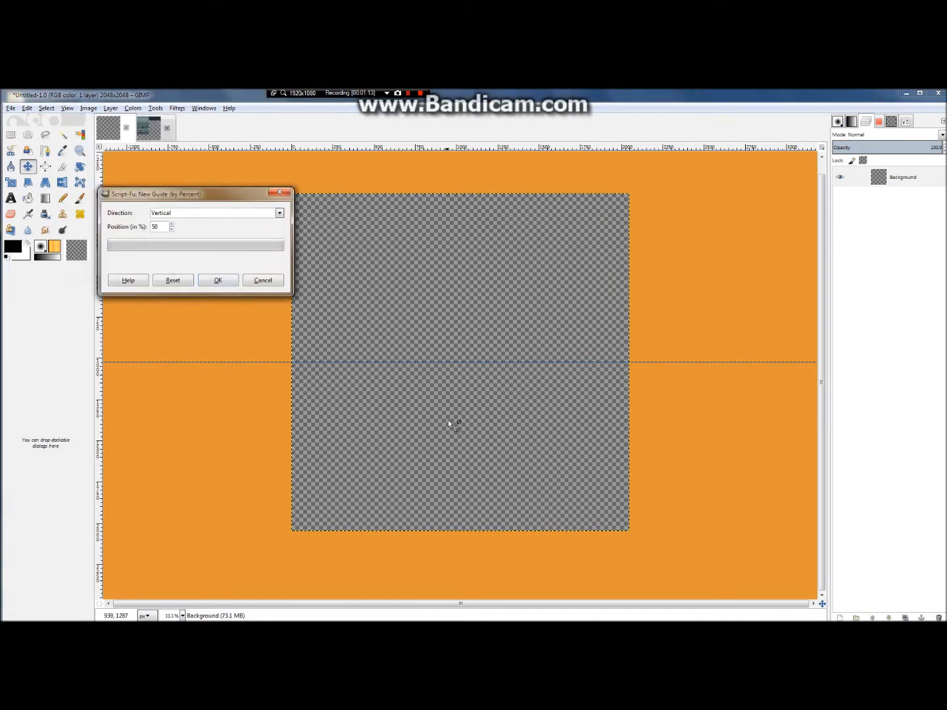
pyautogui.click(210, 283)
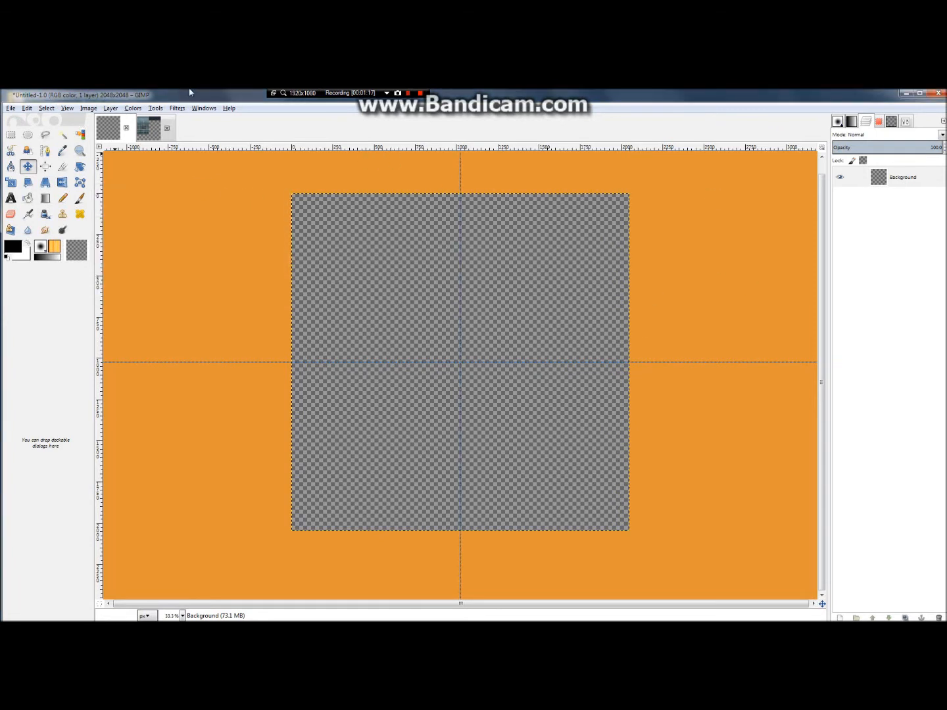
# Add a vertical guide by percent at 0%, along the canvas's left edge
pyautogui.click(90, 109)
pyautogui.moveTo(135, 279)
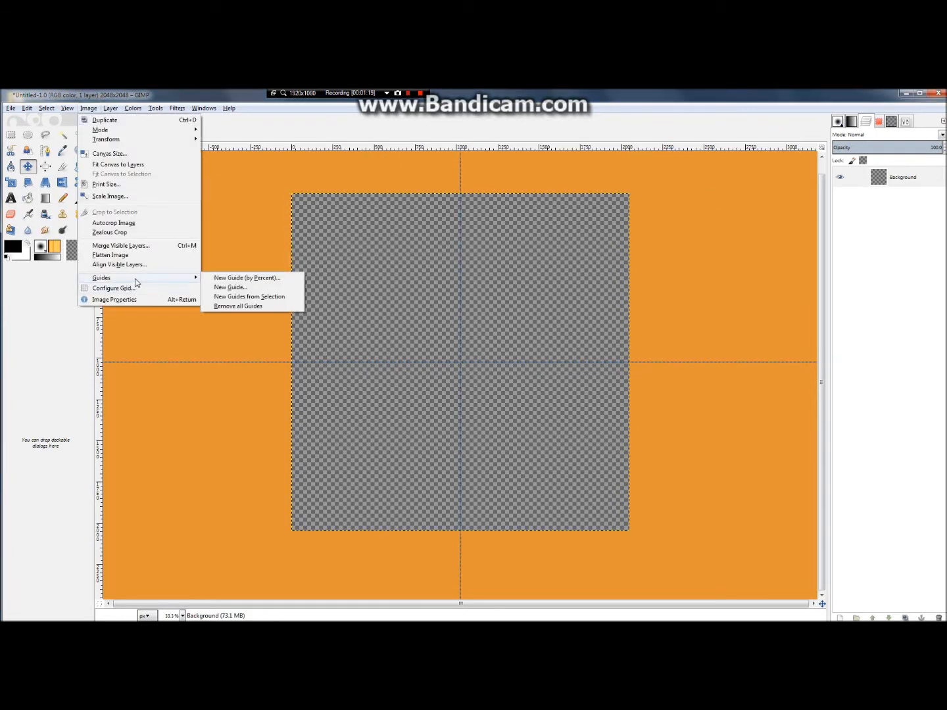
pyautogui.click(214, 279)
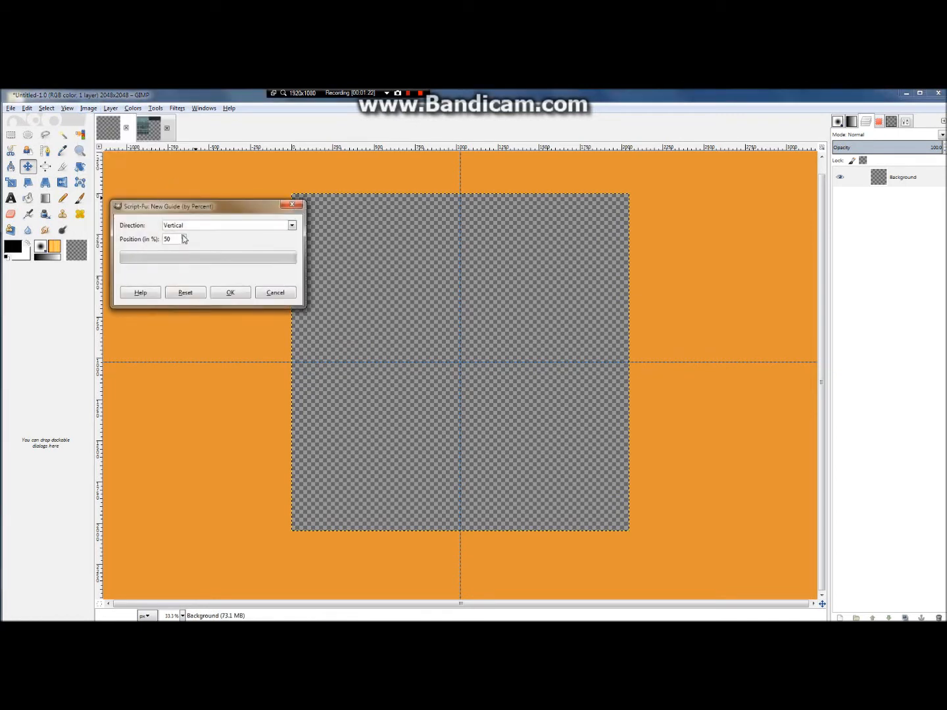
pyautogui.click(230, 293)
# Add a vertical guide by percent at 100%, along the canvas's right edge
pyautogui.click(90, 110)
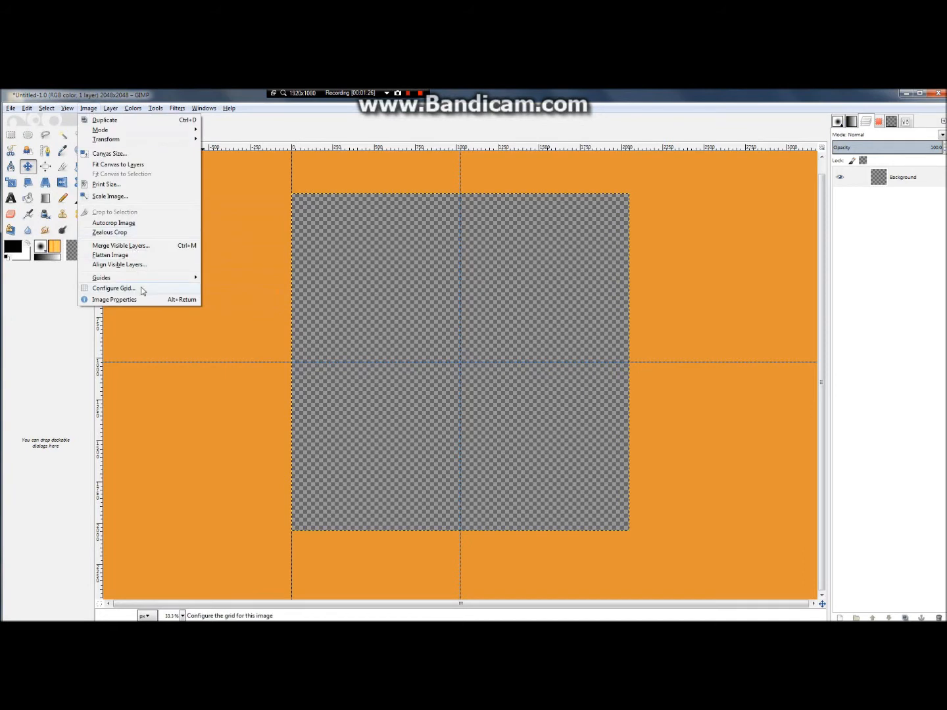
pyautogui.moveTo(143, 277)
pyautogui.click(214, 279)
pyautogui.write('100')
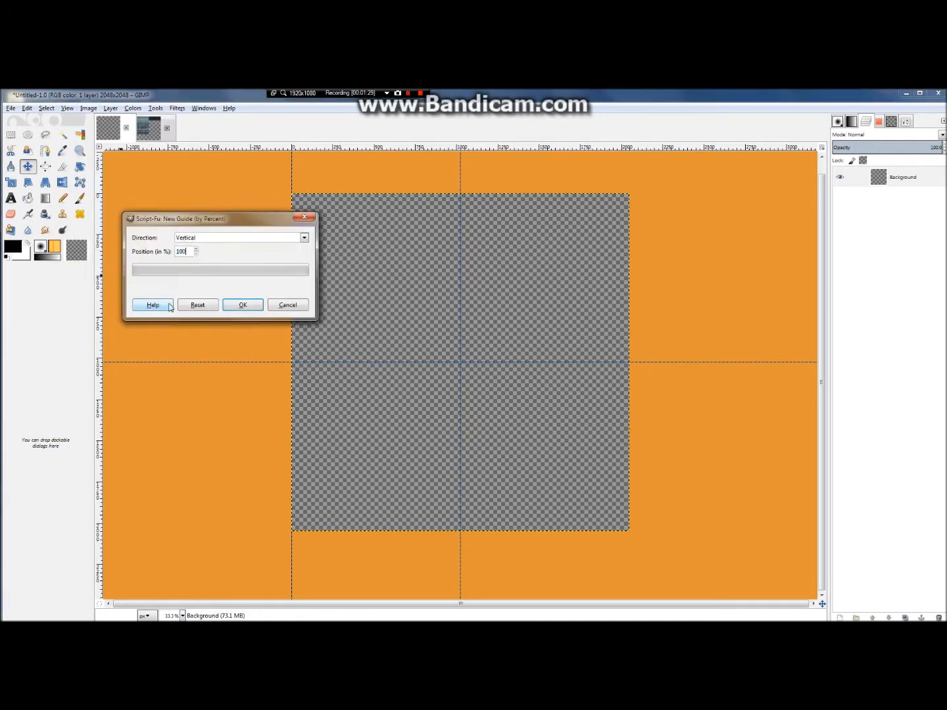
pyautogui.click(243, 305)
# Add a horizontal guide by percent at 100%, along the canvas's bottom edge
pyautogui.click(90, 109)
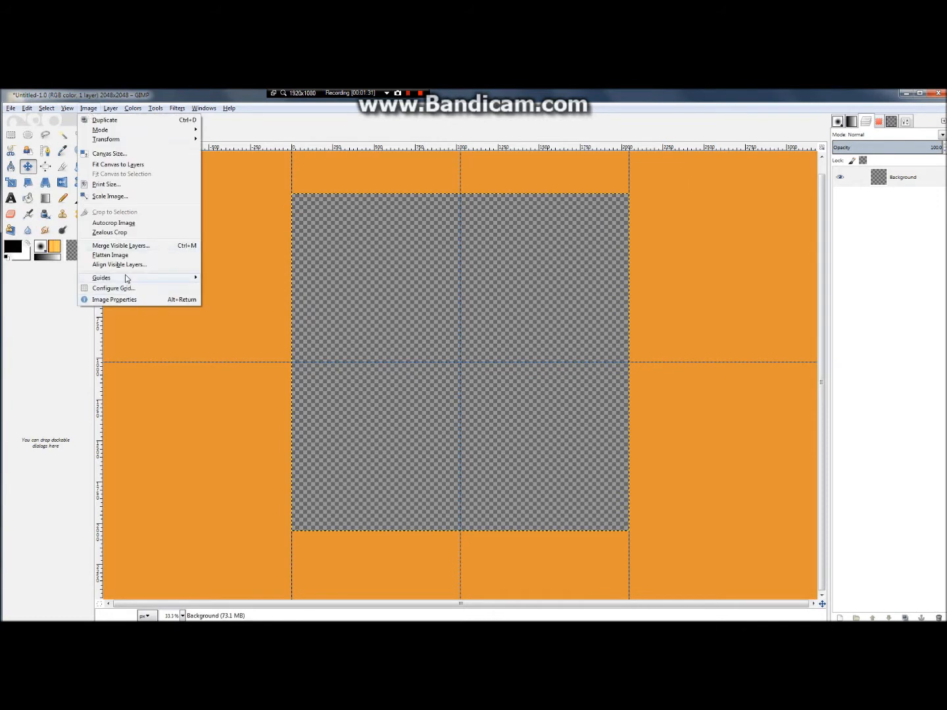
pyautogui.moveTo(128, 277)
pyautogui.click(245, 281)
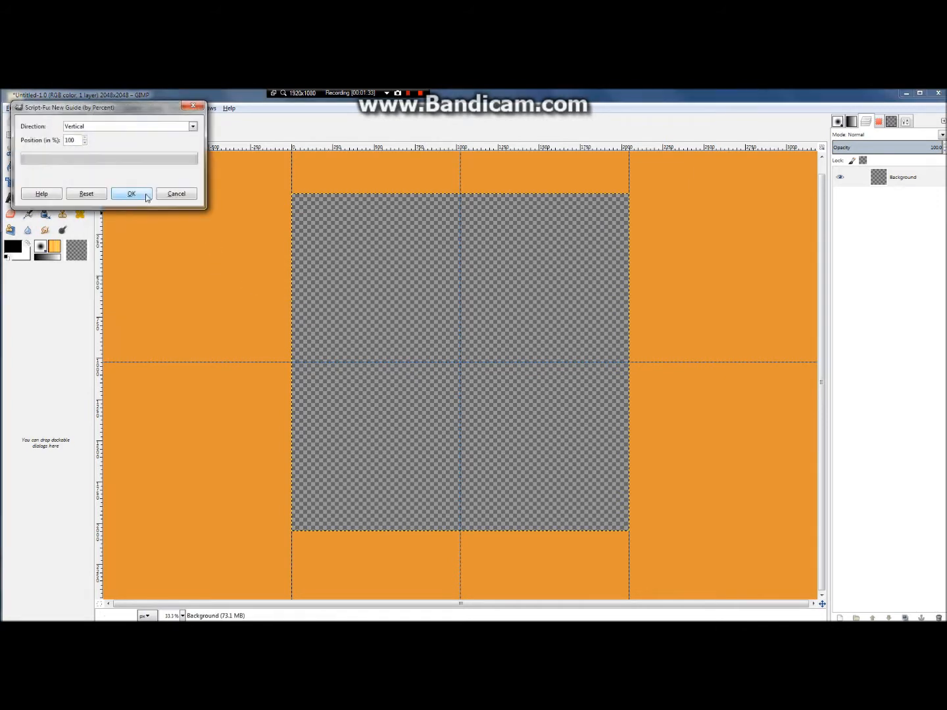
pyautogui.click(116, 126)
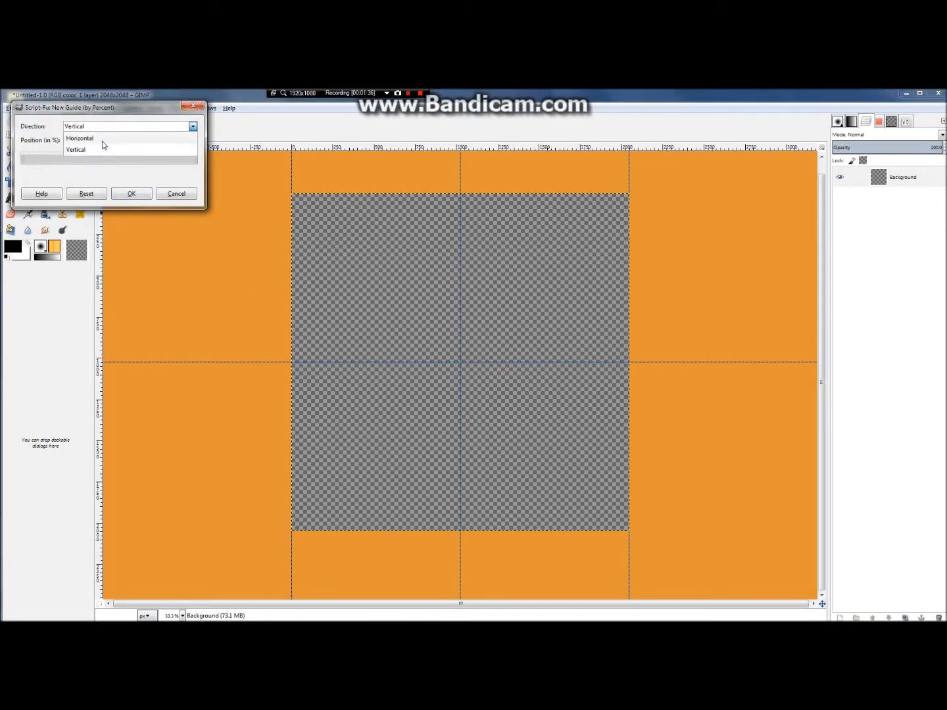
pyautogui.click(82, 138)
pyautogui.click(133, 193)
pyautogui.click(87, 108)
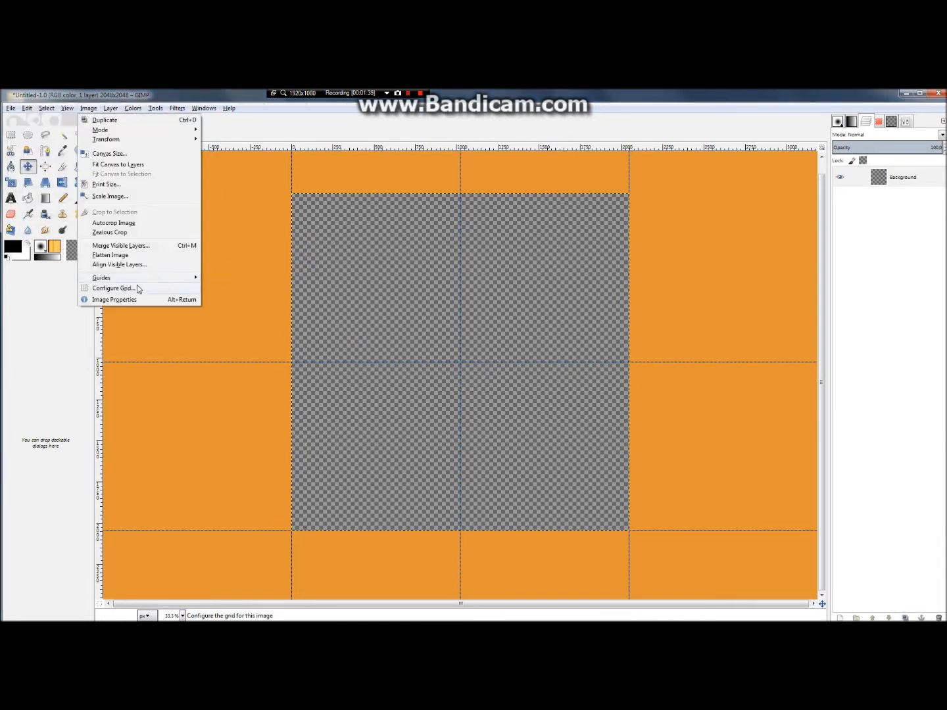
pyautogui.moveTo(137, 280)
pyautogui.click(270, 286)
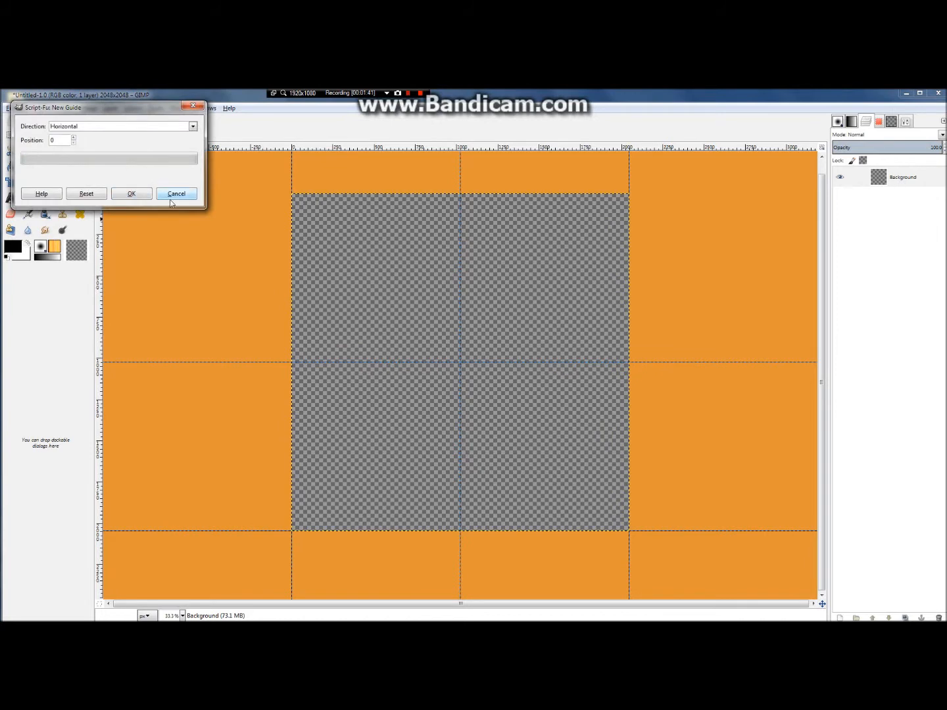
pyautogui.click(174, 193)
# Add a horizontal guide by percent at 0%, along the canvas's top edge
pyautogui.click(87, 108)
pyautogui.moveTo(155, 279)
pyautogui.click(243, 277)
pyautogui.press('Tab')
pyautogui.write('0')
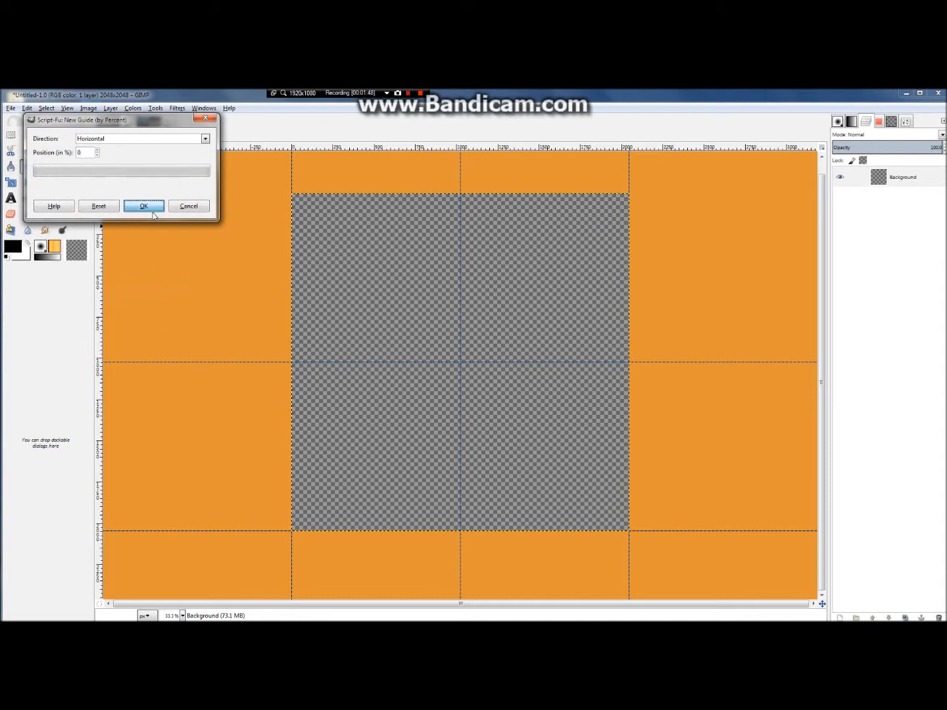
pyautogui.click(143, 205)
# Make a rectangular selection of the canvas's upper-left quadrant, snapping its edges to the surrounding guides
pyautogui.click(10, 135)
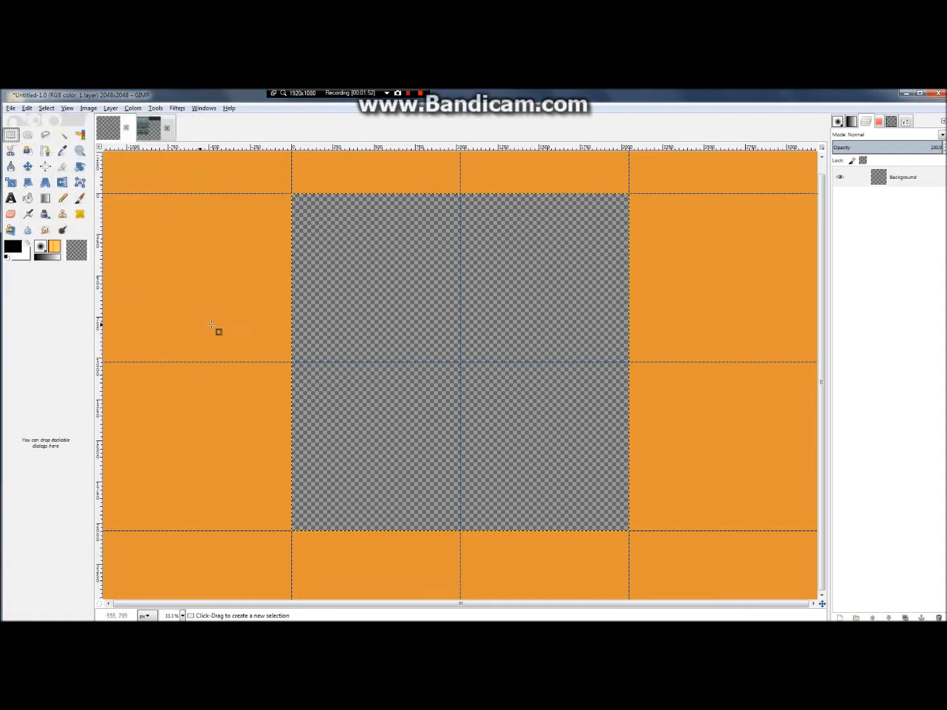
pyautogui.moveTo(294, 198); pyautogui.dragTo(435, 332)
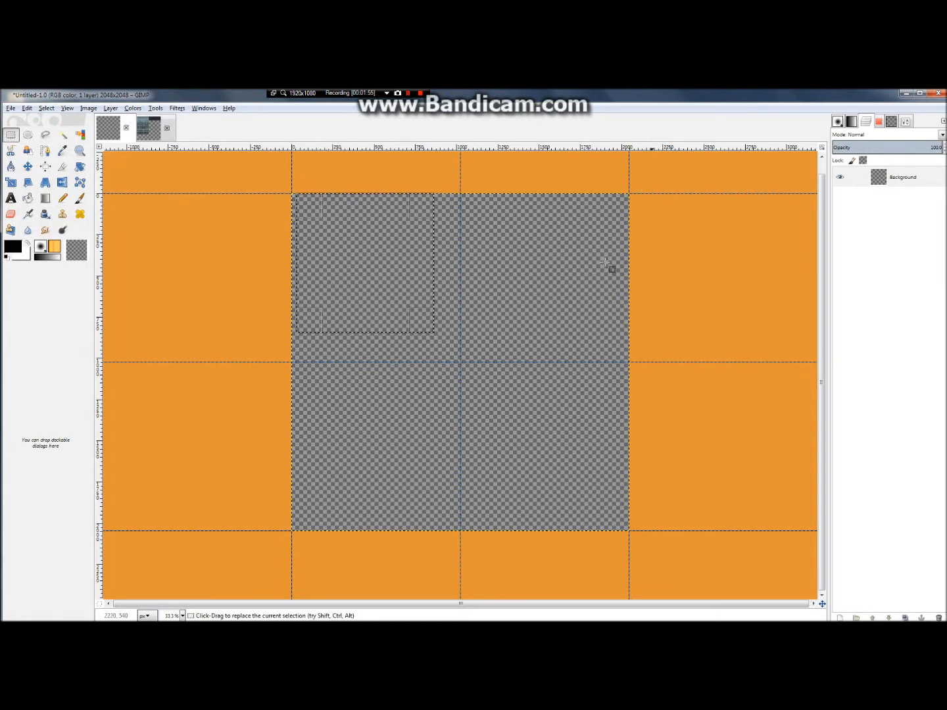
pyautogui.moveTo(431, 329); pyautogui.dragTo(459, 362)
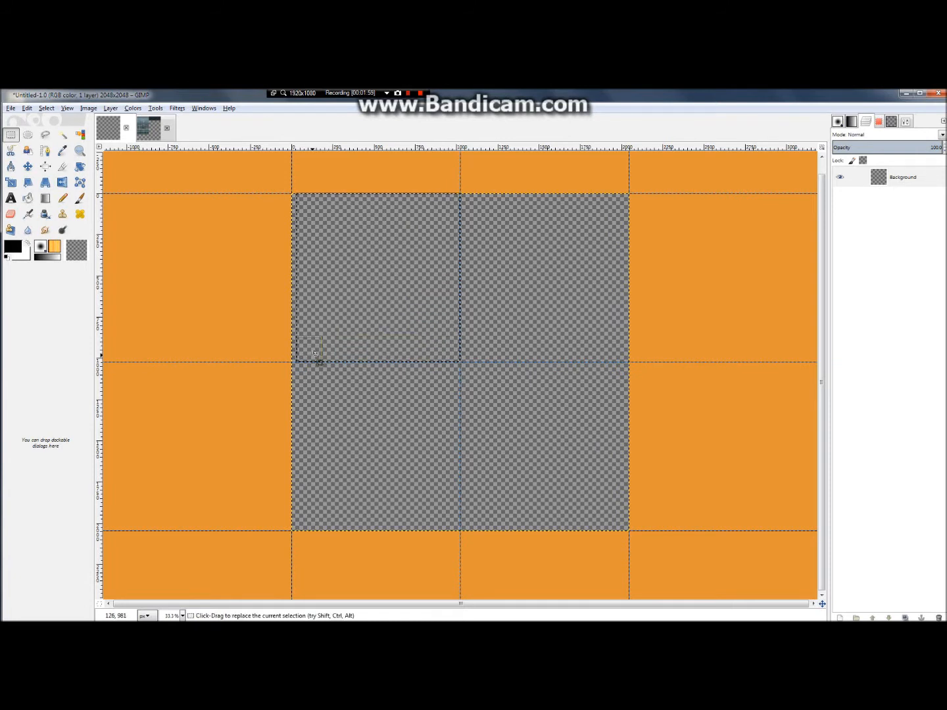
pyautogui.moveTo(319, 228)
pyautogui.mouseDown()
pyautogui.moveTo(329, 245)
pyautogui.moveTo(307, 211)
pyautogui.mouseUp()
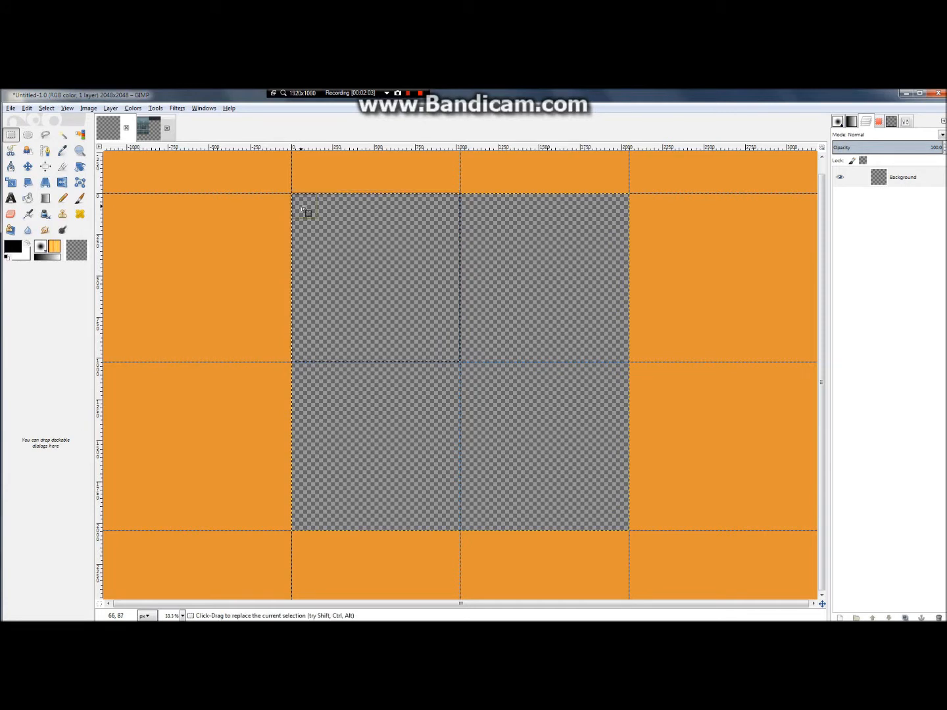
# Check the quadrant selection, and return to the map_5_diffuse_2 building texture image for reference
pyautogui.scroll(2, 387, 244)
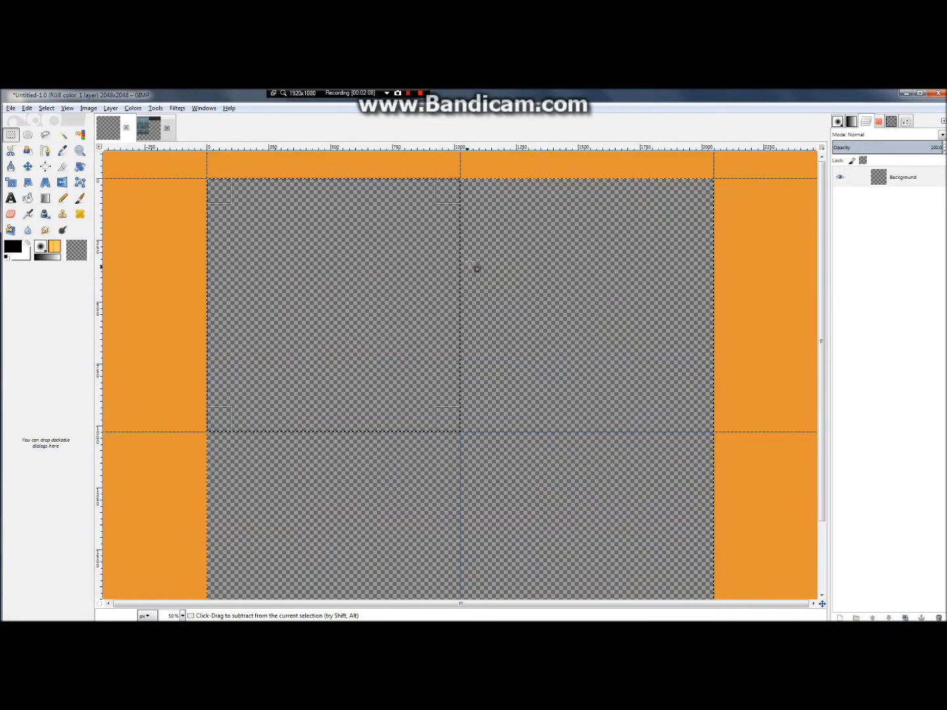
pyautogui.scroll(-1, 471, 264)
pyautogui.click(150, 131)
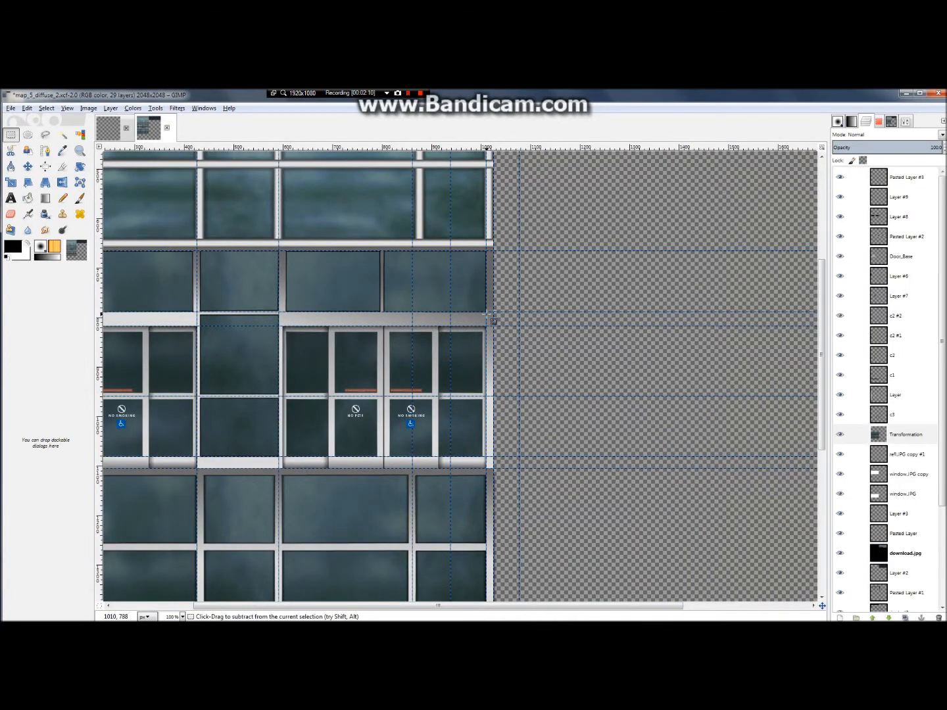
# Inspect the window grid on the upper floors of the reference facade texture, and return to the untitled canvas
pyautogui.scroll(1, 494, 323)
pyautogui.scroll(3, 346, 255)
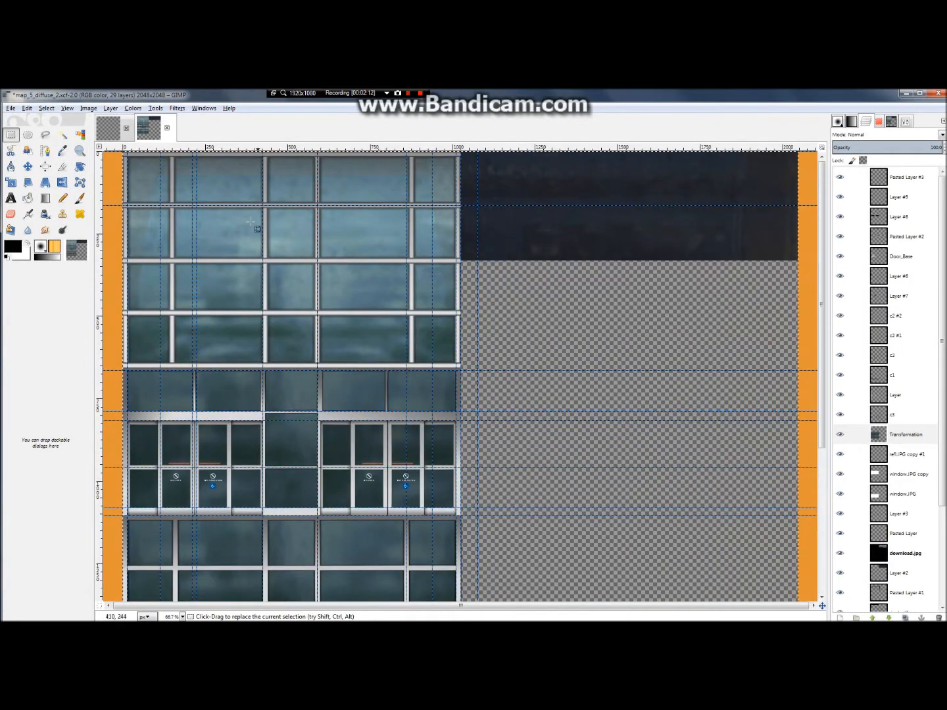
pyautogui.scroll(2, 232, 224)
pyautogui.scroll(1, 444, 235)
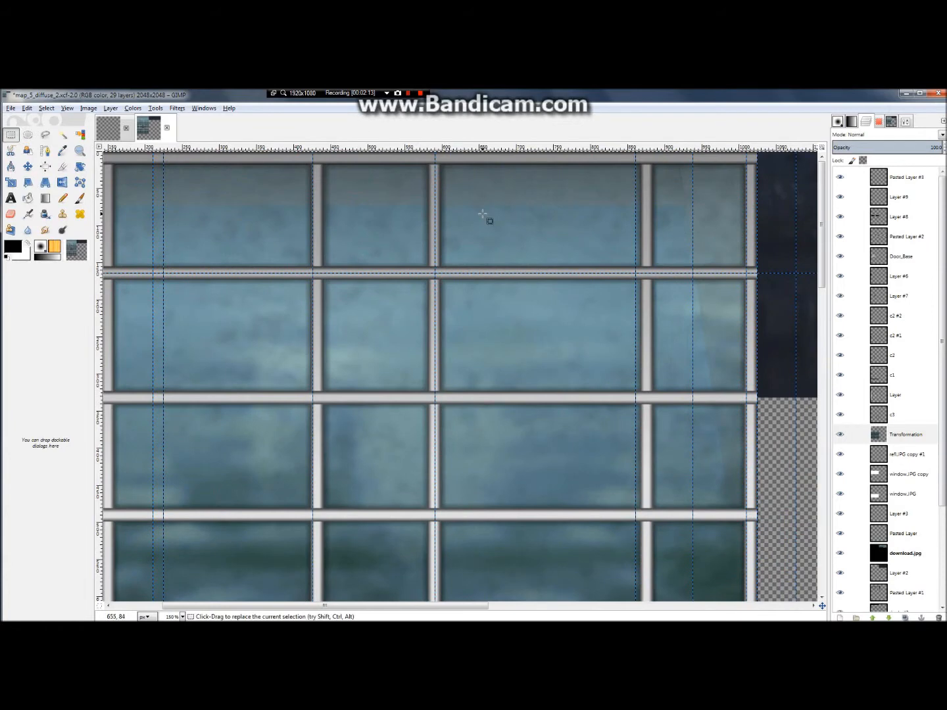
pyautogui.scroll(-1, 755, 241)
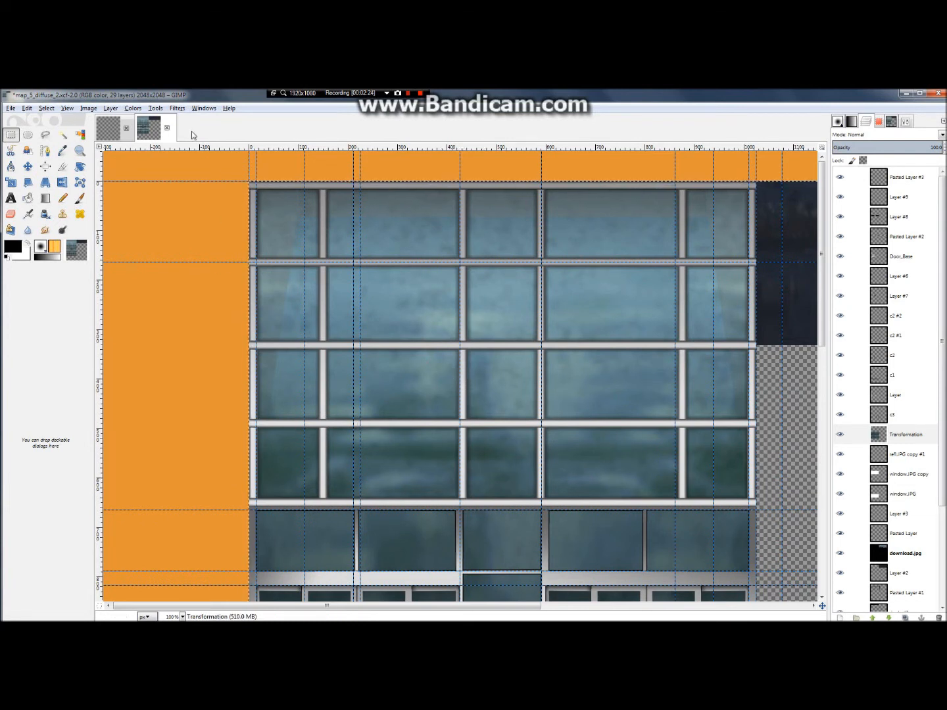
pyautogui.click(112, 129)
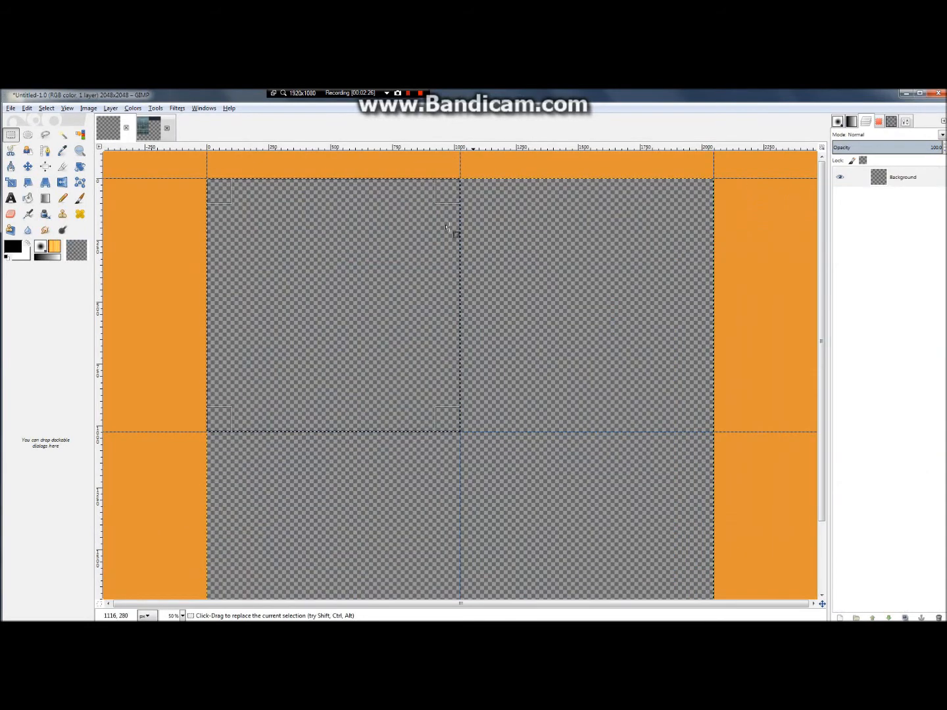
# Add two horizontal guides across the upper half of the canvas, at about 650 px and 320 px
pyautogui.click(28, 167)
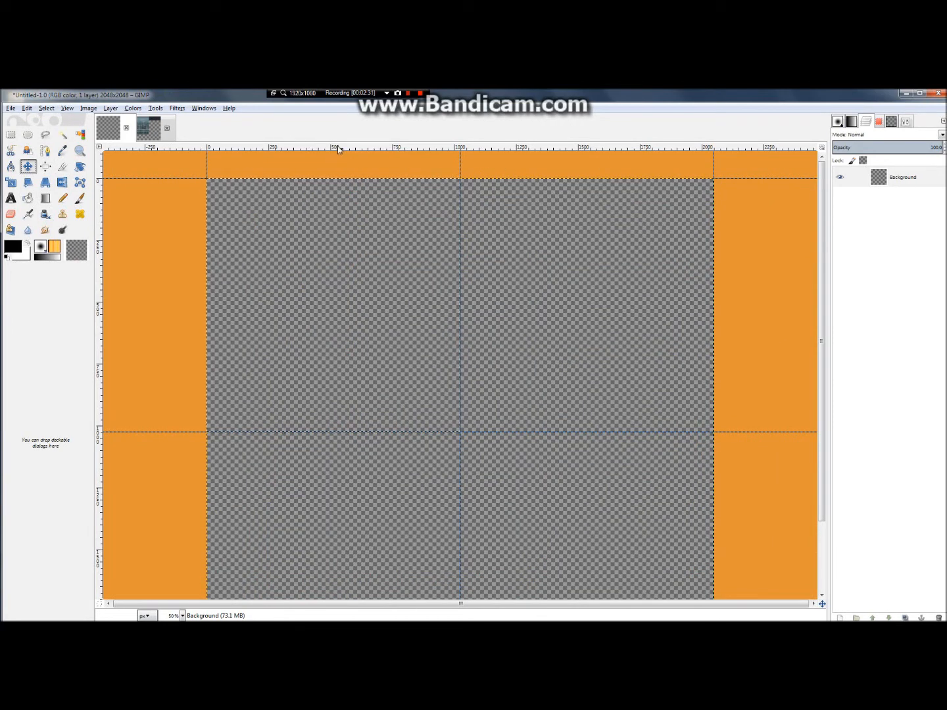
pyautogui.moveTo(360, 146); pyautogui.dragTo(352, 320)
pyautogui.moveTo(352, 323); pyautogui.dragTo(374, 340)
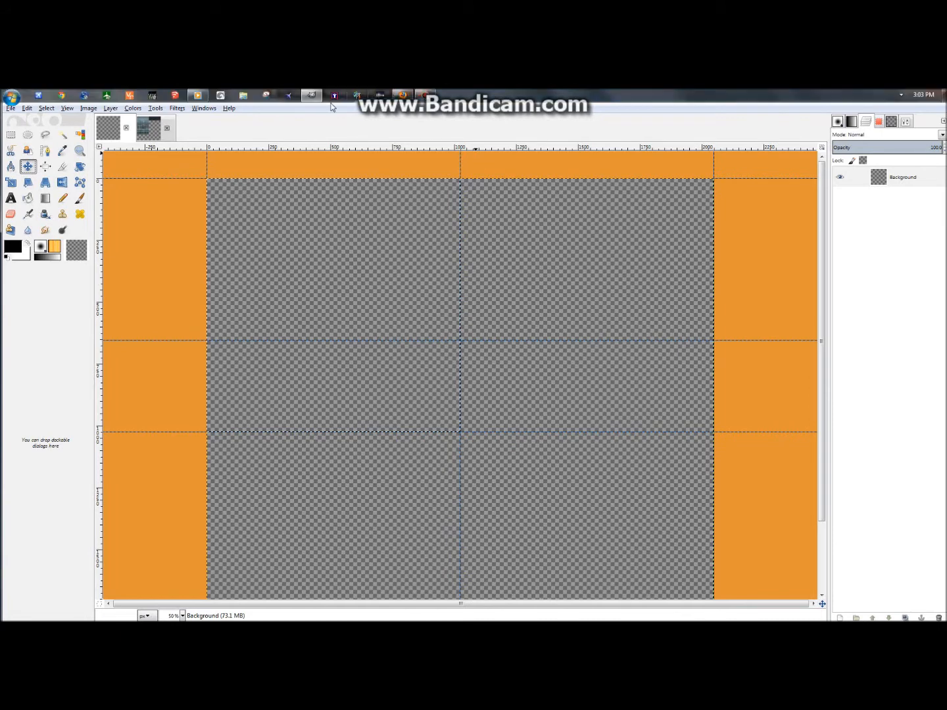
pyautogui.moveTo(355, 149); pyautogui.dragTo(475, 261)
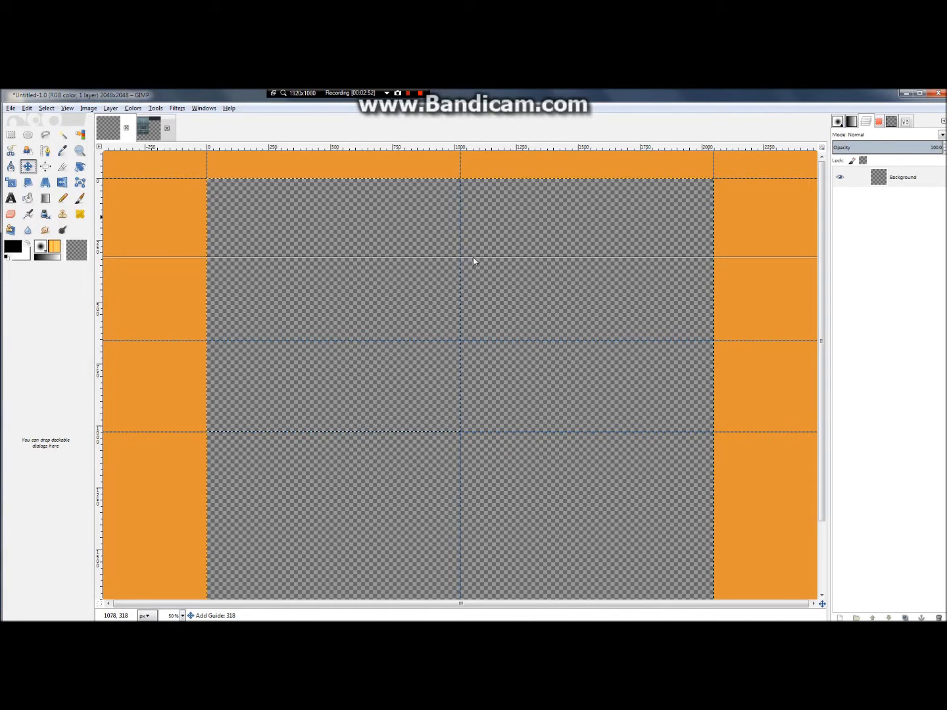
pyautogui.moveTo(474, 258); pyautogui.dragTo(474, 260)
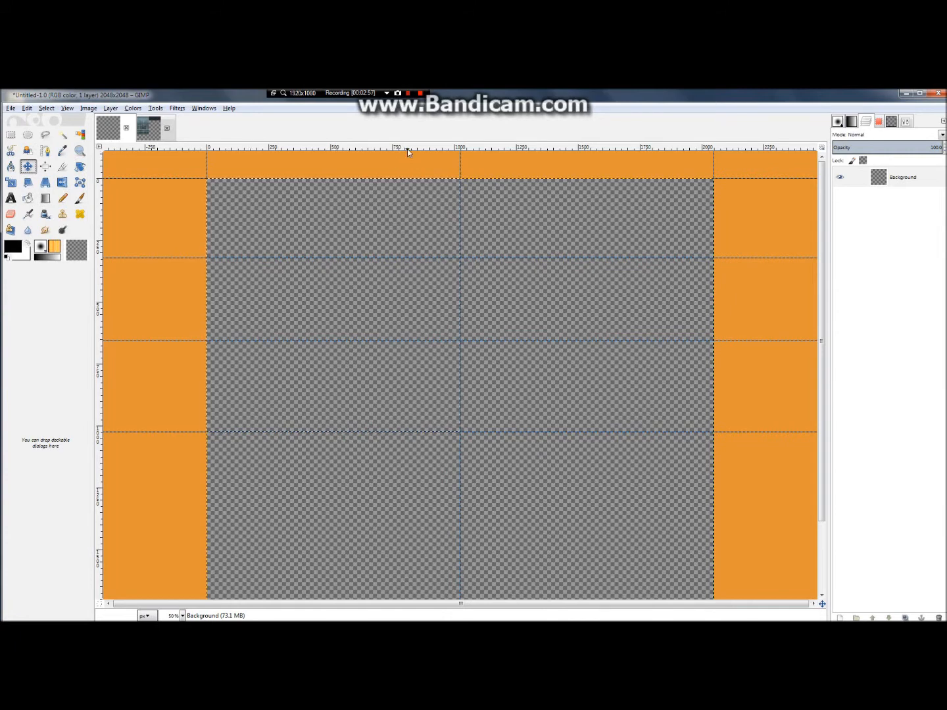
# Add a vertical guide at about 512 px, midway between the canvas's left edge and its vertical centre guide
pyautogui.moveTo(100, 307); pyautogui.dragTo(276, 302)
pyautogui.moveTo(371, 304); pyautogui.dragTo(337, 303)
pyautogui.moveTo(336, 304); pyautogui.dragTo(334, 303)
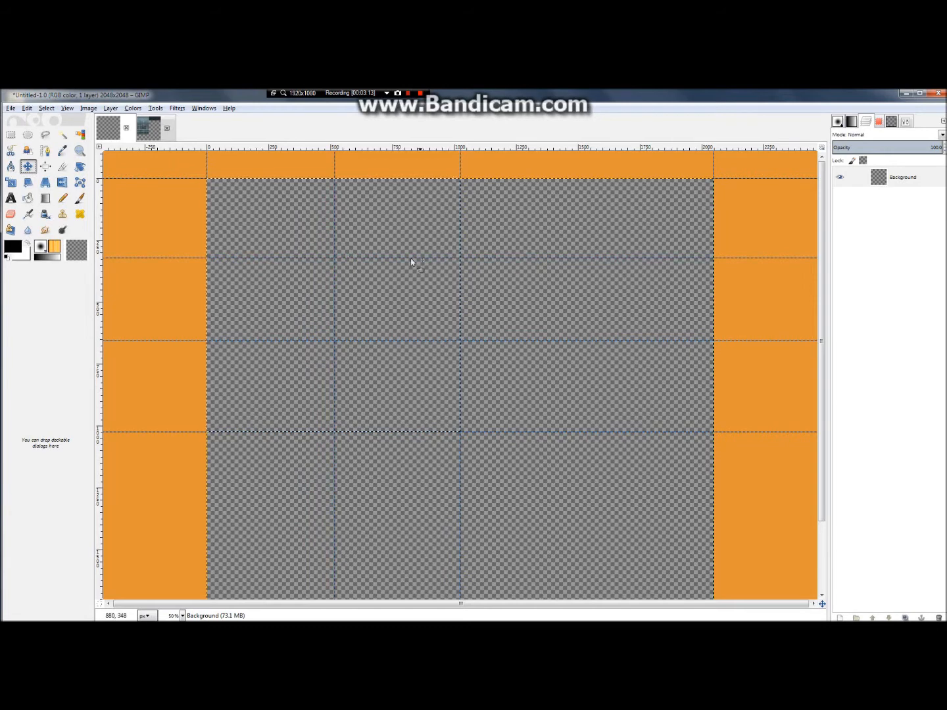
# Select the rectangle from the canvas's top-left corner to the vertical centre guide and the horizontal guide at about 650 px
pyautogui.click(13, 138)
pyautogui.moveTo(224, 195); pyautogui.dragTo(465, 346)
pyautogui.moveTo(234, 211); pyautogui.dragTo(215, 196)
# Add vertical guides at about 256 px and 780 px, dividing the left half of the canvas into four columns
pyautogui.click(27, 166)
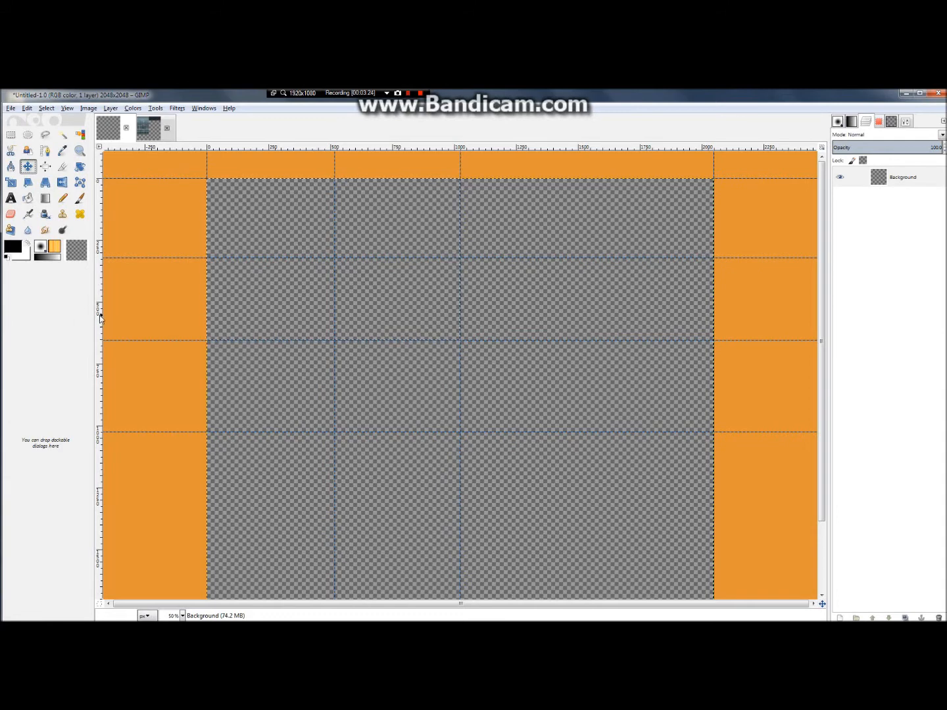
pyautogui.moveTo(100, 318); pyautogui.dragTo(270, 320)
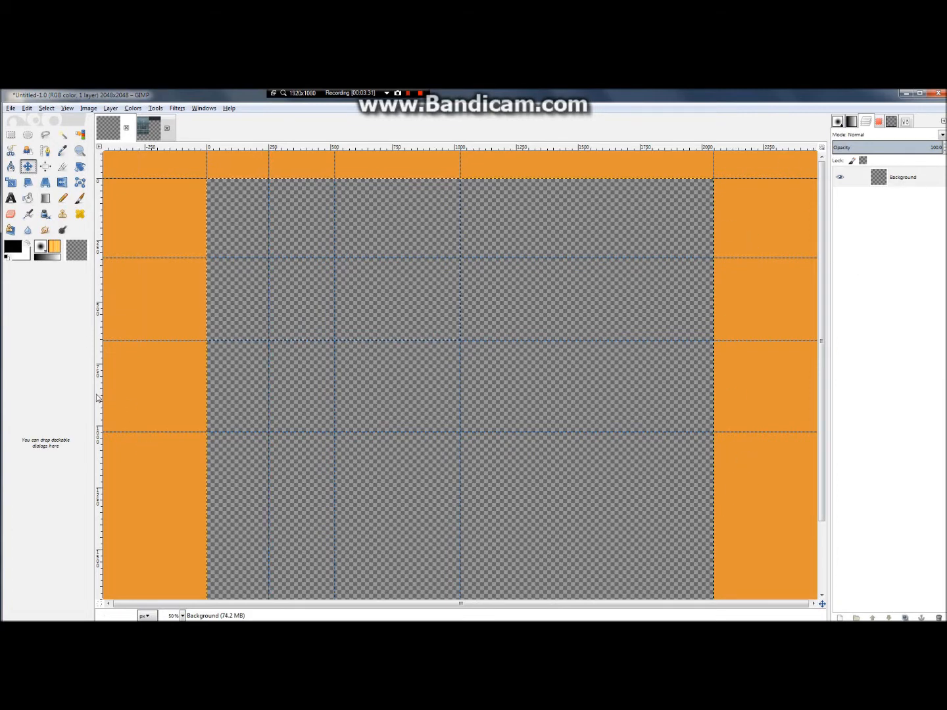
pyautogui.moveTo(100, 396); pyautogui.dragTo(401, 369)
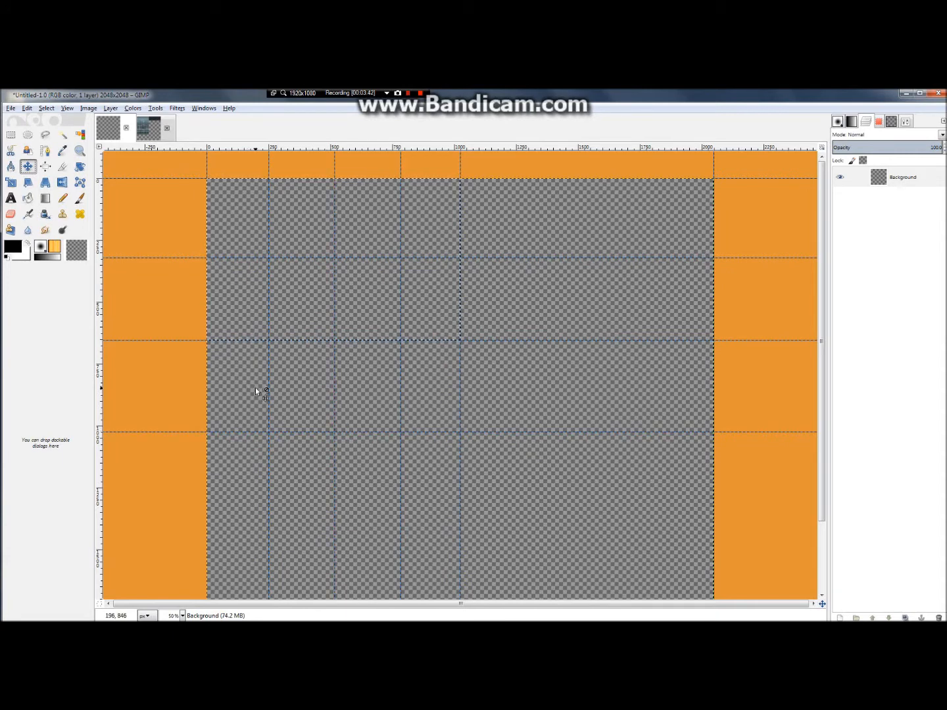
pyautogui.moveTo(270, 394); pyautogui.dragTo(270, 397)
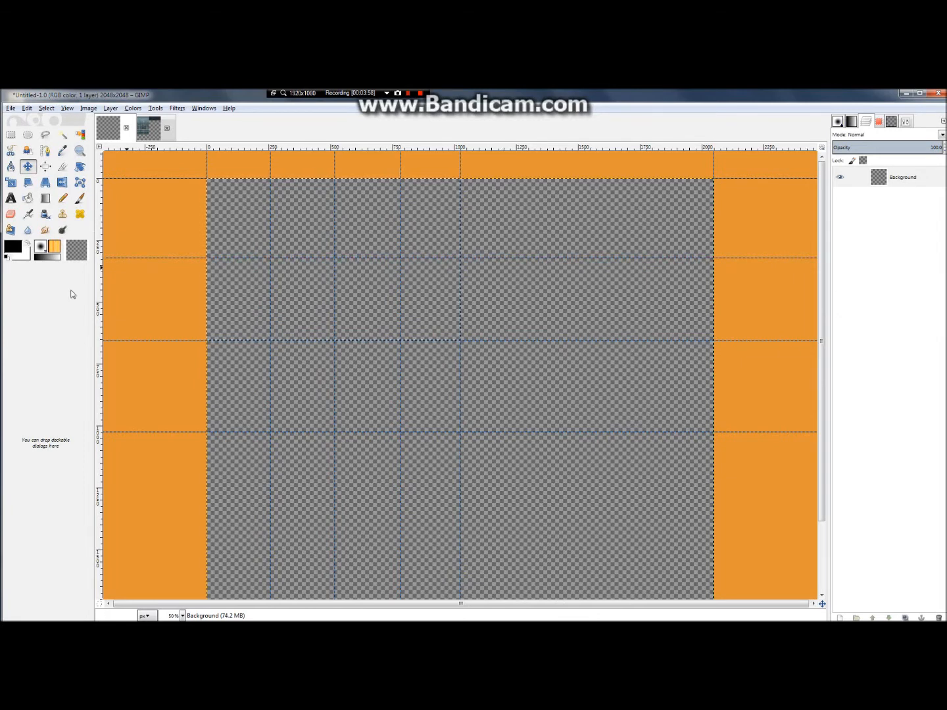
# Find Google Earth among the installed programs and start it in DirectX mode
pyautogui.moveTo(2, 94)
pyautogui.click(8, 98)
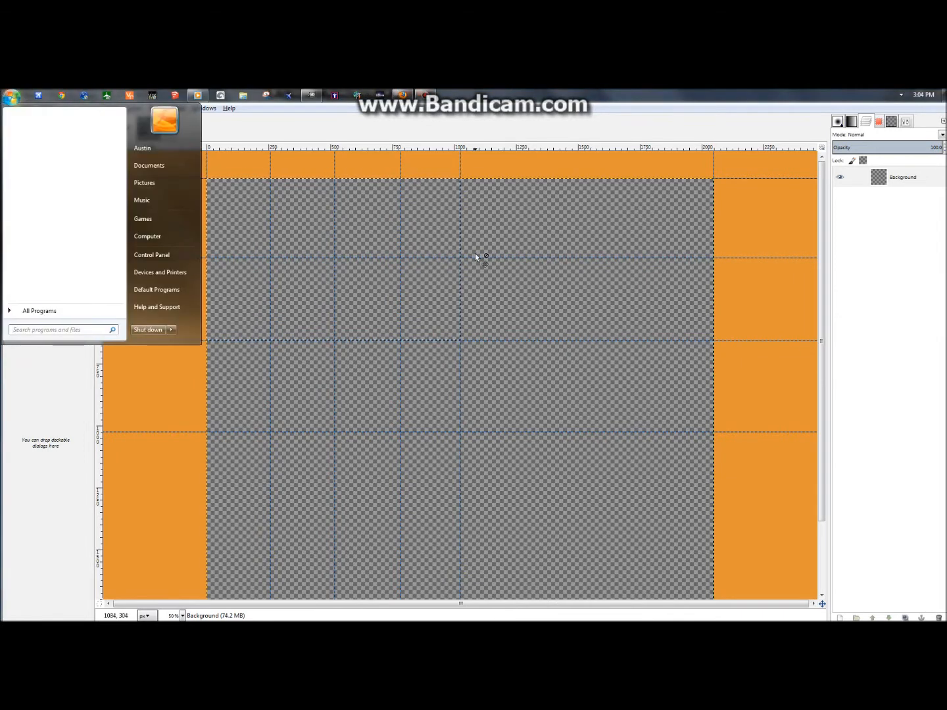
pyautogui.write('goo')
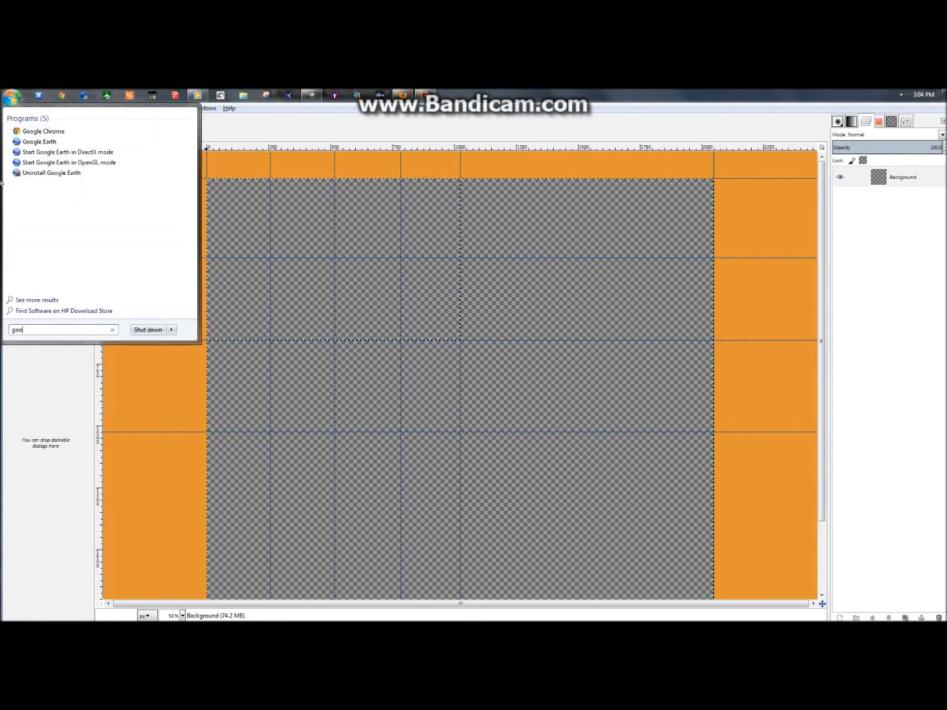
pyautogui.click(57, 153)
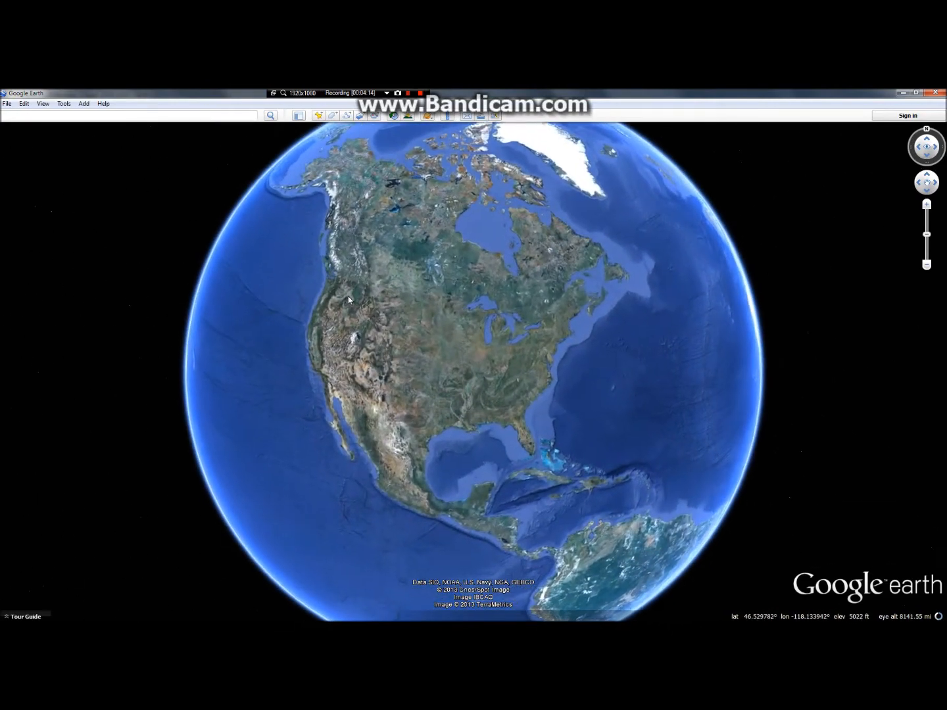
# Zoom in on the Spokane airport terminal and enter Street View on West Airport Drive, facing the parking garages
pyautogui.scroll(3, 387, 346)
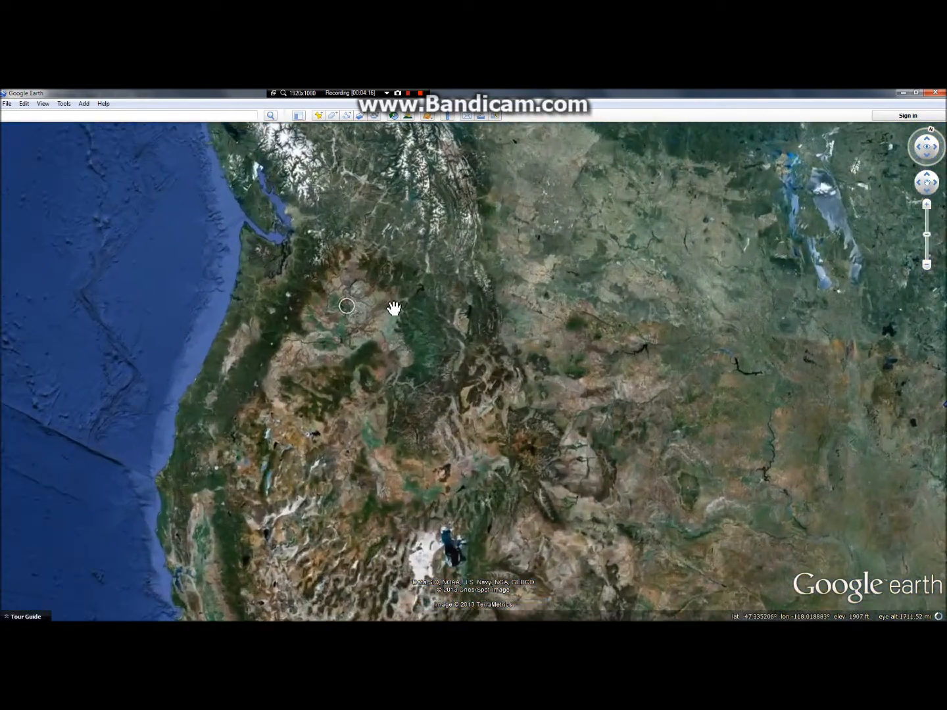
pyautogui.scroll(3, 404, 293)
pyautogui.scroll(10, 322, 455)
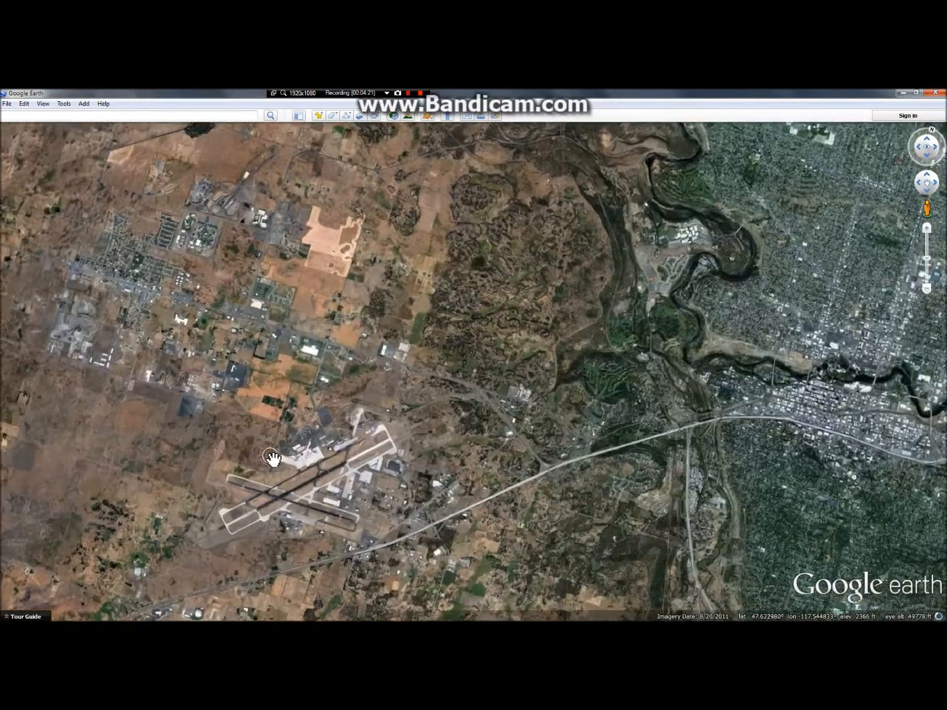
pyautogui.scroll(3, 322, 455)
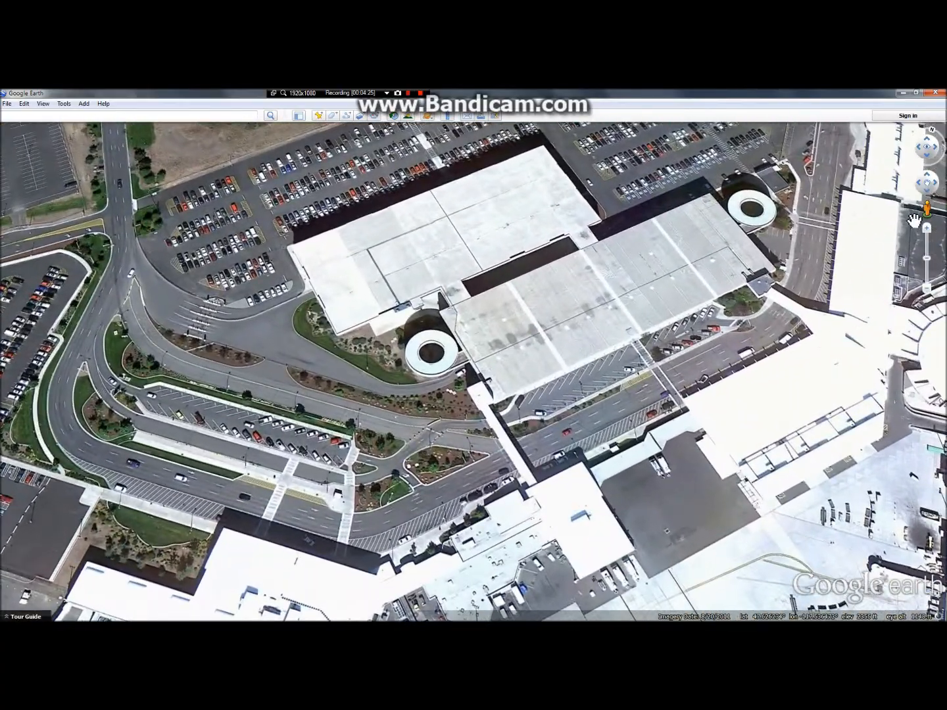
pyautogui.moveTo(926, 210); pyautogui.dragTo(362, 501)
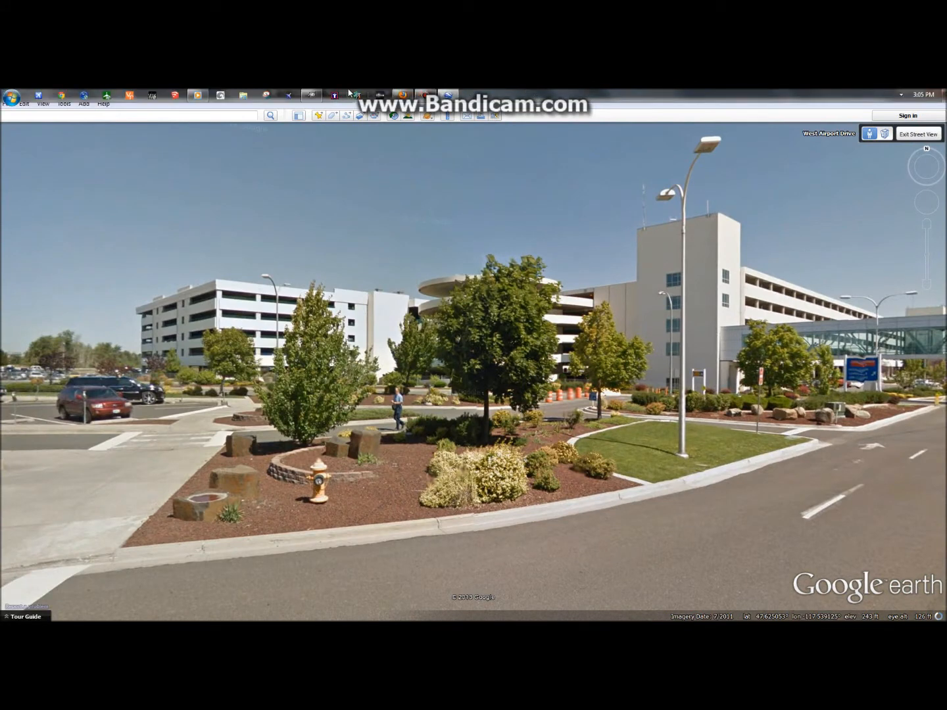
# Capture the Street View scene as a screen snip and save it to the desktop as JPEG file 1, replacing the existing file
pyautogui.click(264, 95)
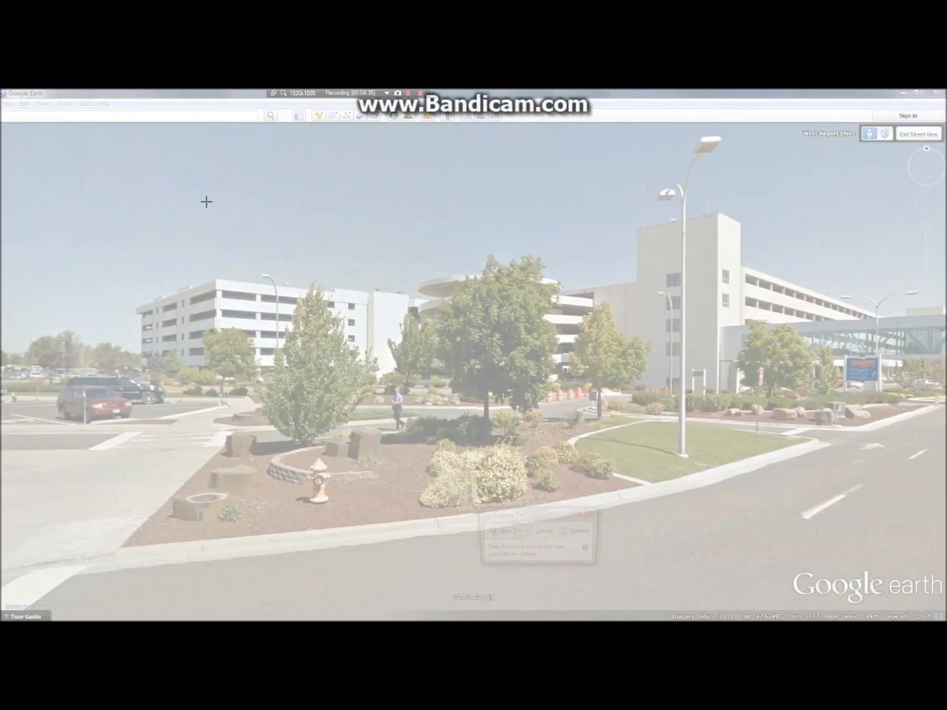
pyautogui.moveTo(145, 176); pyautogui.dragTo(780, 570)
pyautogui.click(107, 107)
pyautogui.click(129, 135)
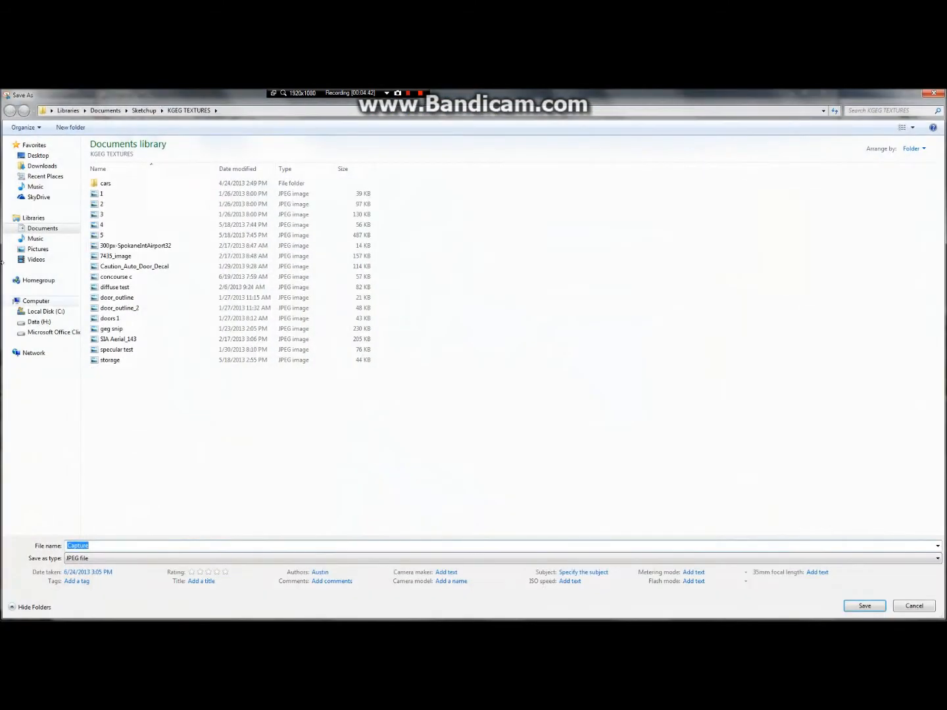
pyautogui.click(38, 156)
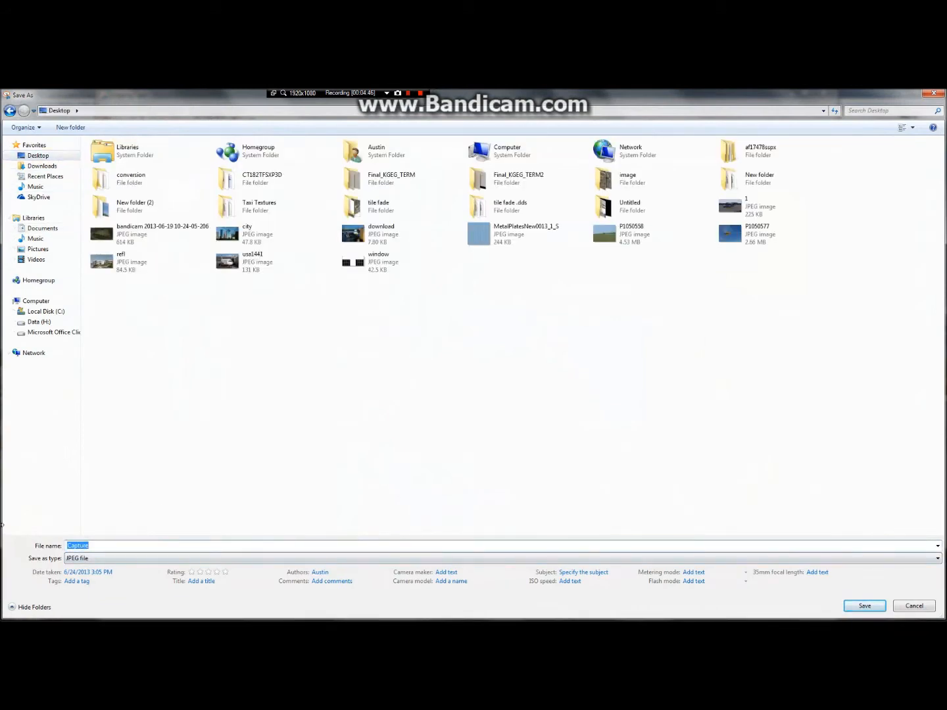
pyautogui.click(752, 216)
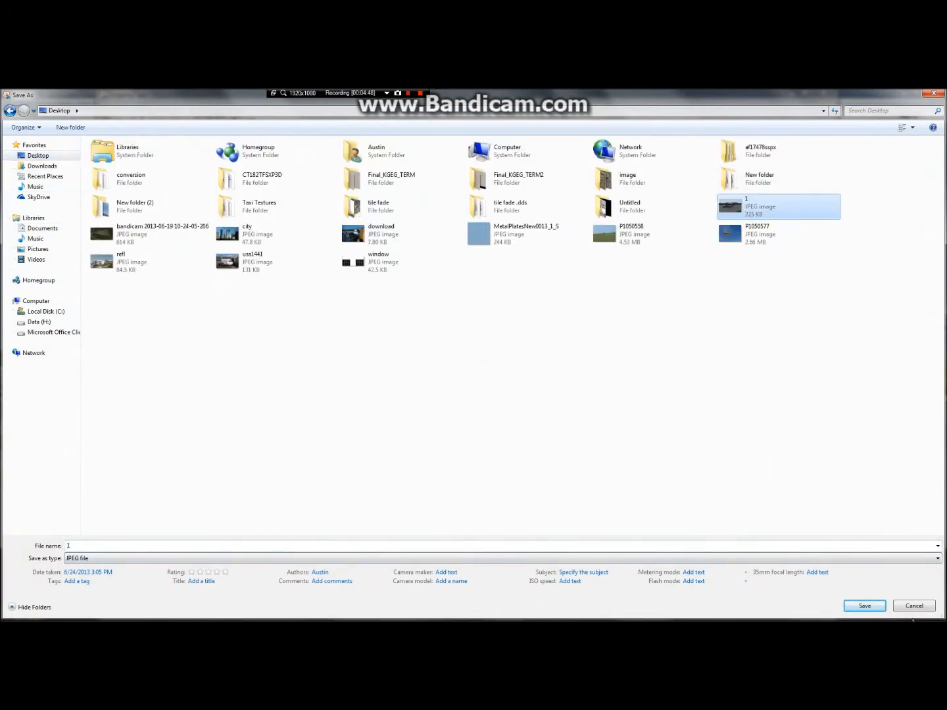
pyautogui.click(865, 608)
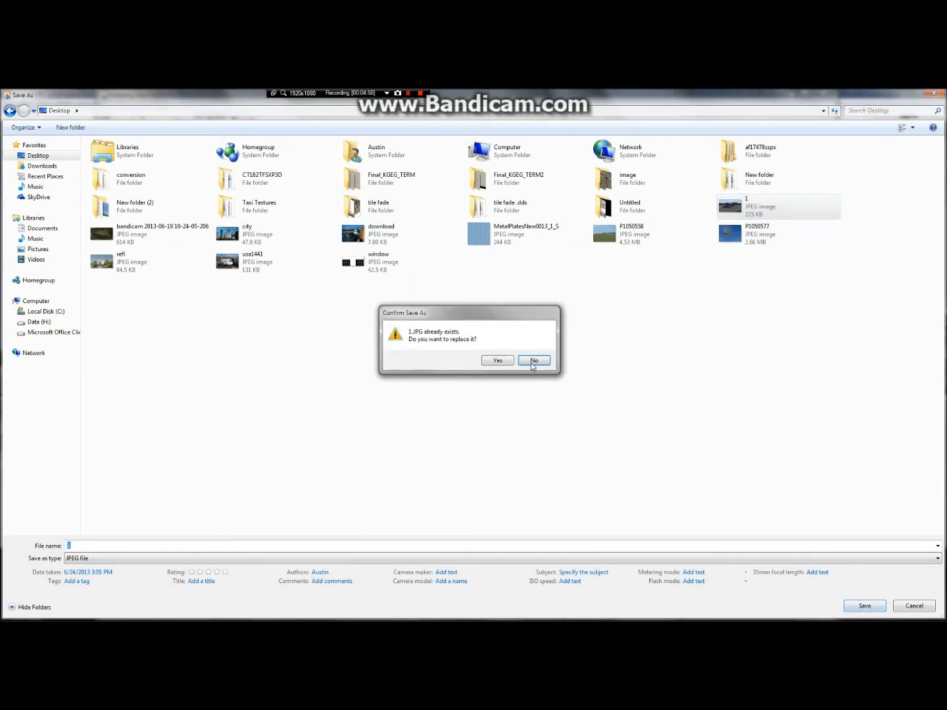
pyautogui.click(489, 361)
pyautogui.click(944, 96)
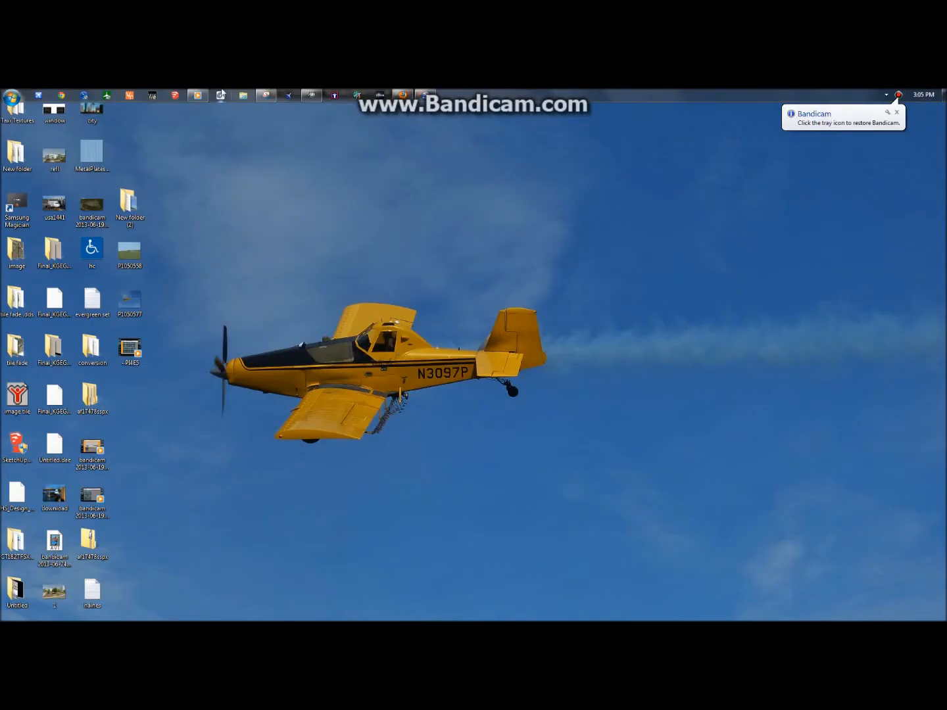
# Switch back to GIMP and bring 1.JPG from the desktop into the untitled image as a new layer
pyautogui.click(312, 95)
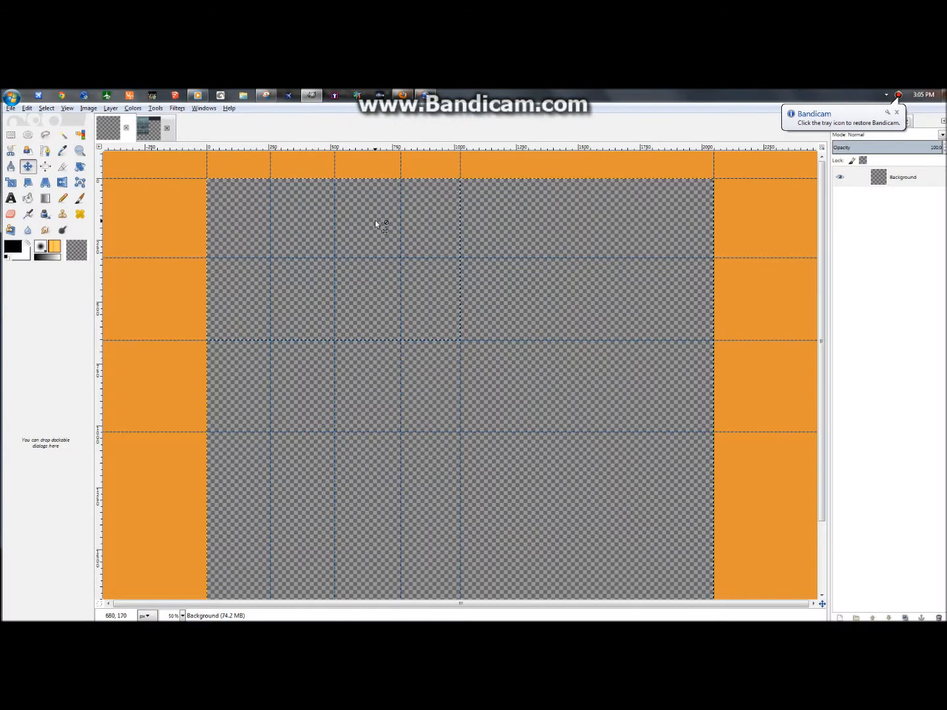
pyautogui.click(11, 107)
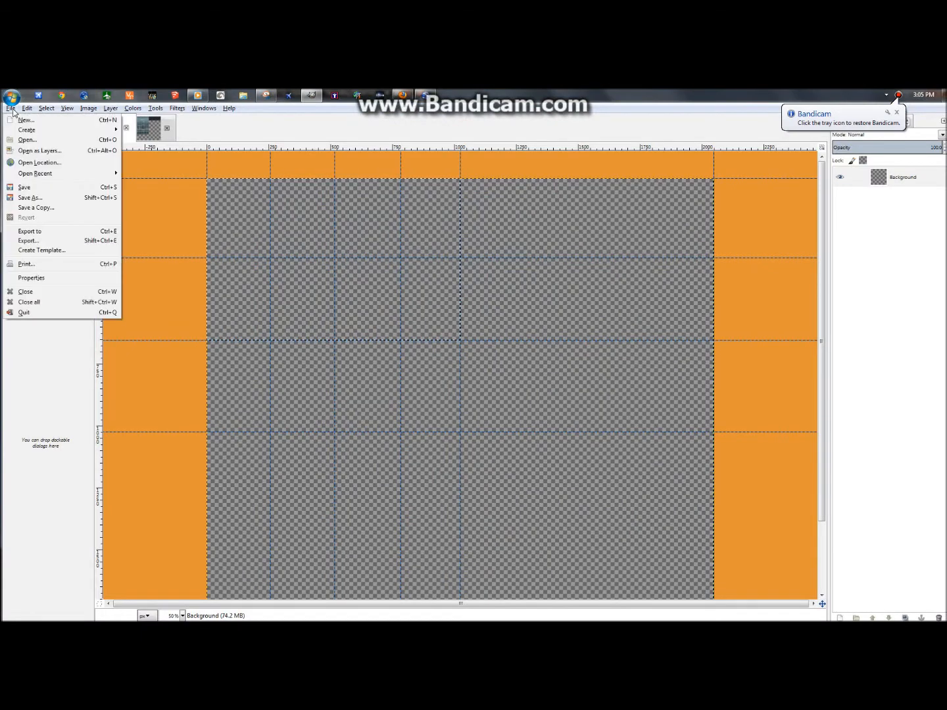
pyautogui.click(28, 139)
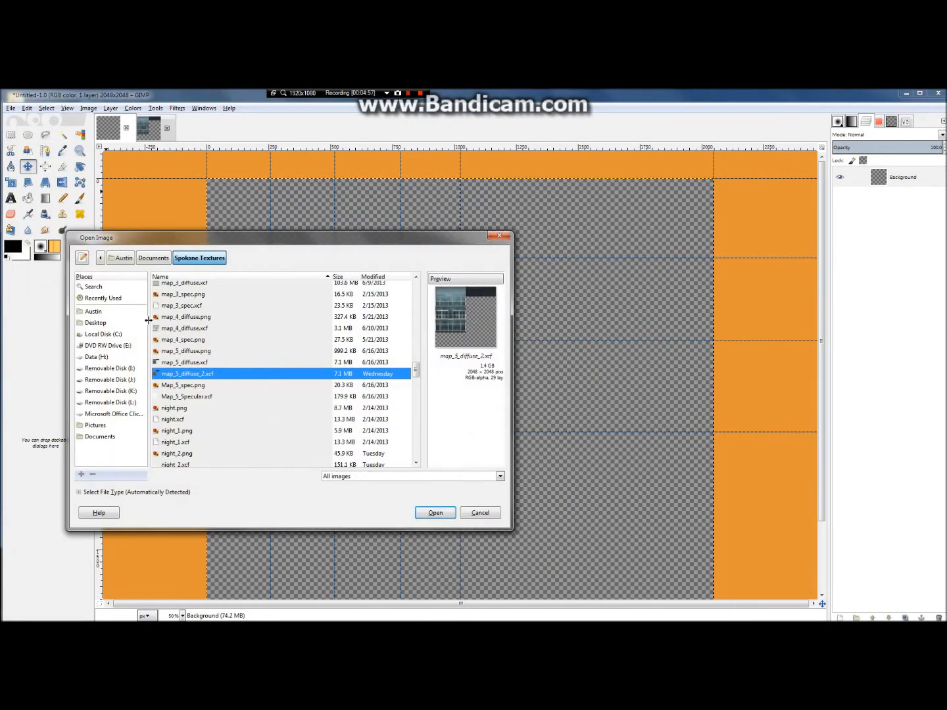
pyautogui.click(95, 323)
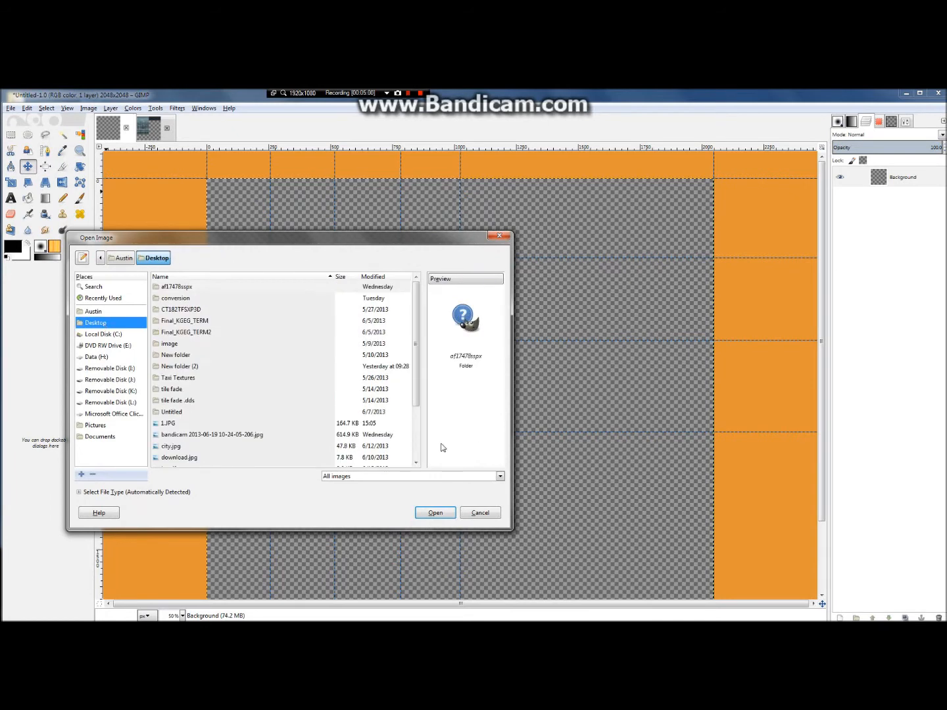
pyautogui.click(227, 427)
pyautogui.doubleClick(227, 427)
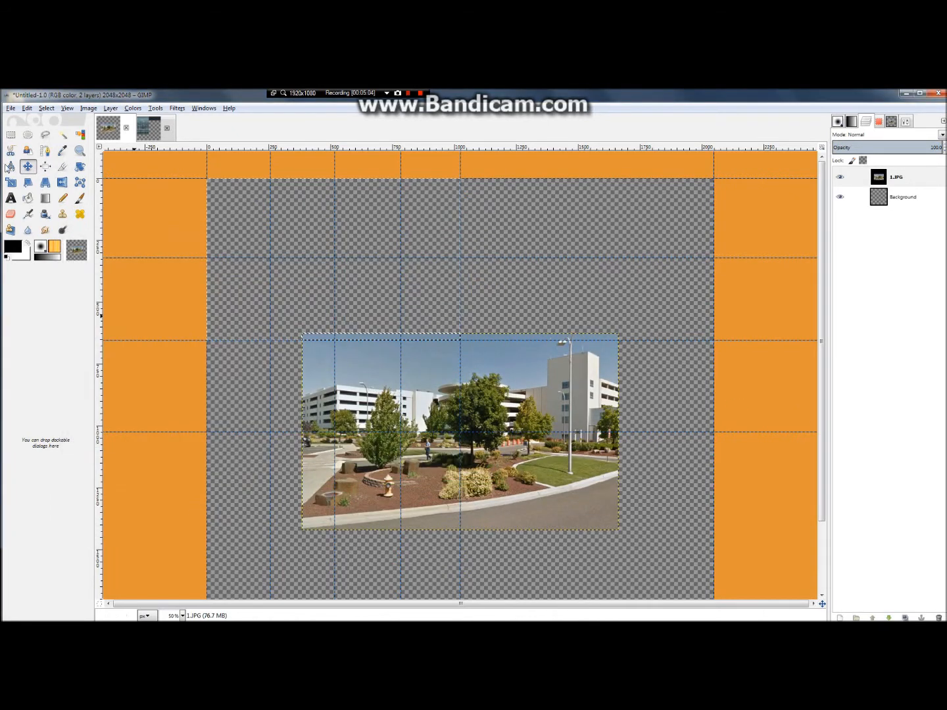
# Move the 1.JPG layer to the canvas's top-left corner and scale it to 1118 x 695 px with cubic interpolation
pyautogui.moveTo(417, 396); pyautogui.dragTo(333, 239)
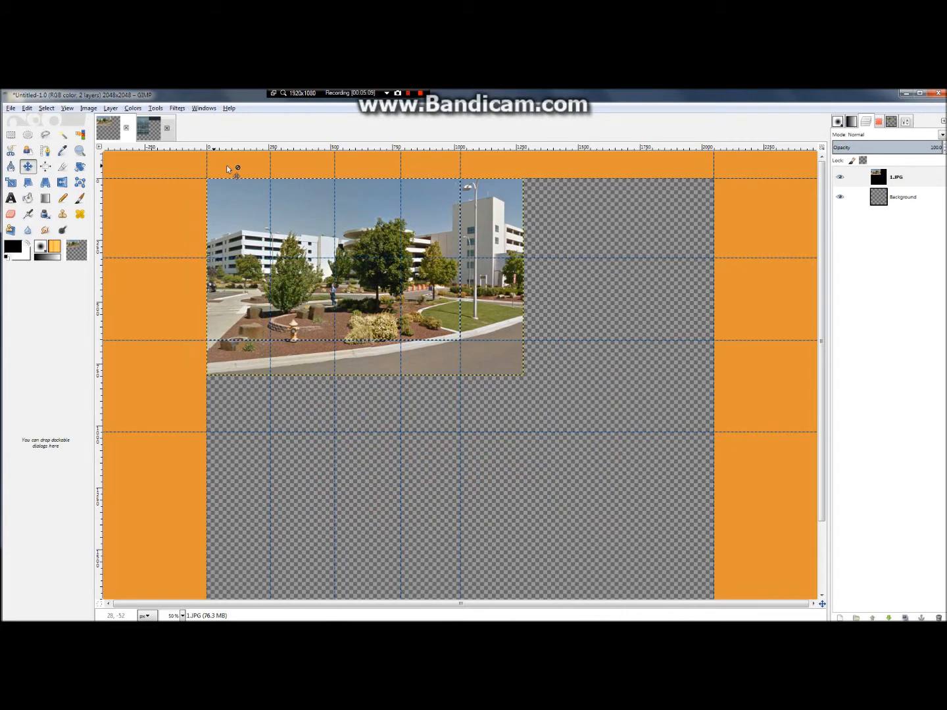
pyautogui.click(110, 108)
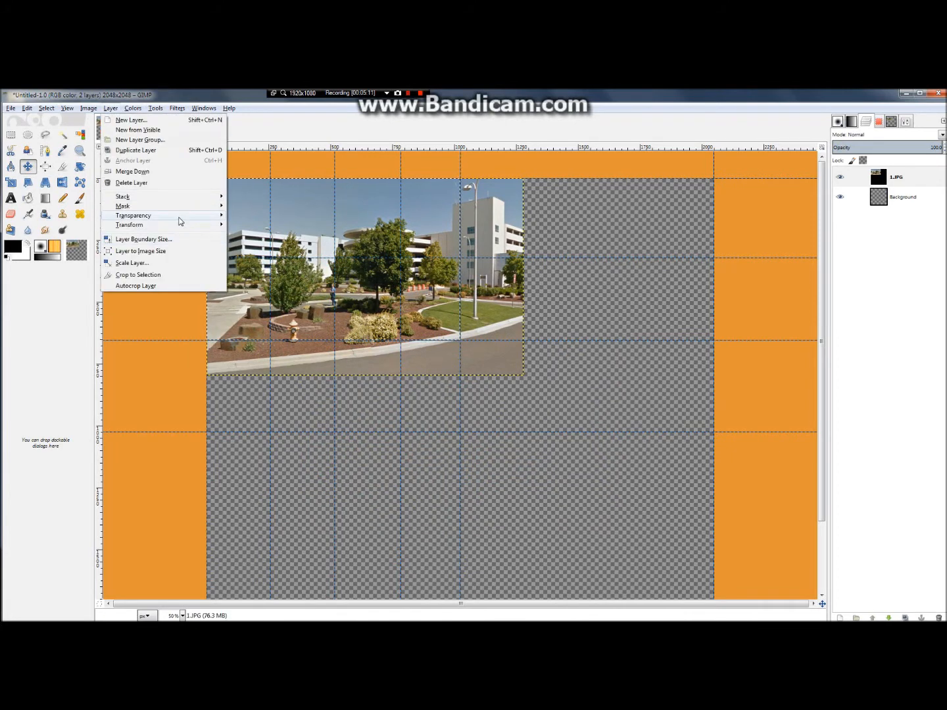
pyautogui.click(187, 263)
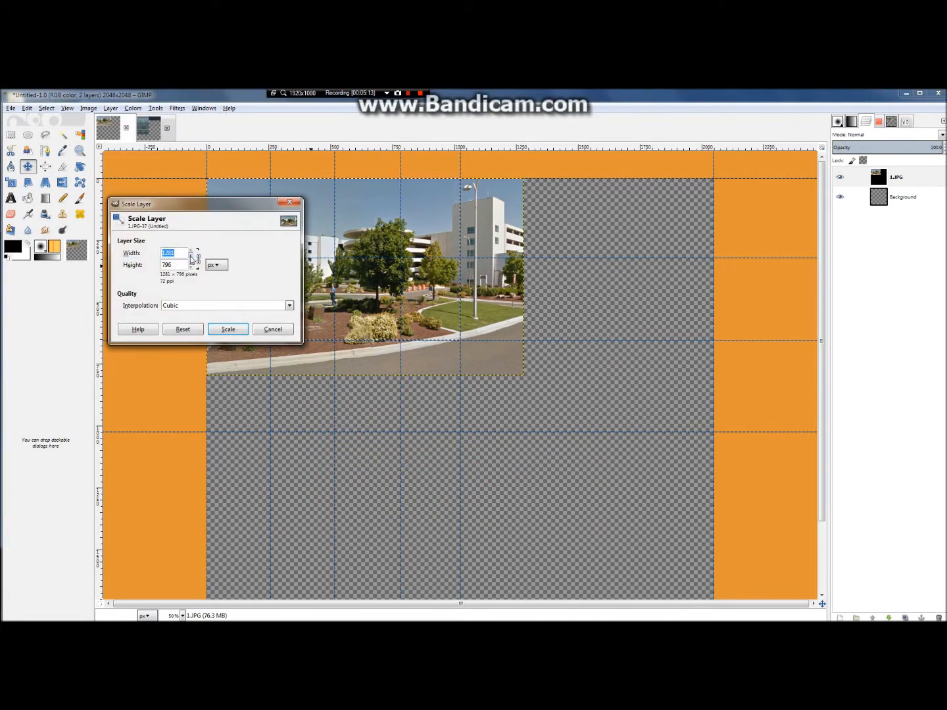
pyautogui.click(191, 260)
pyautogui.click(228, 329)
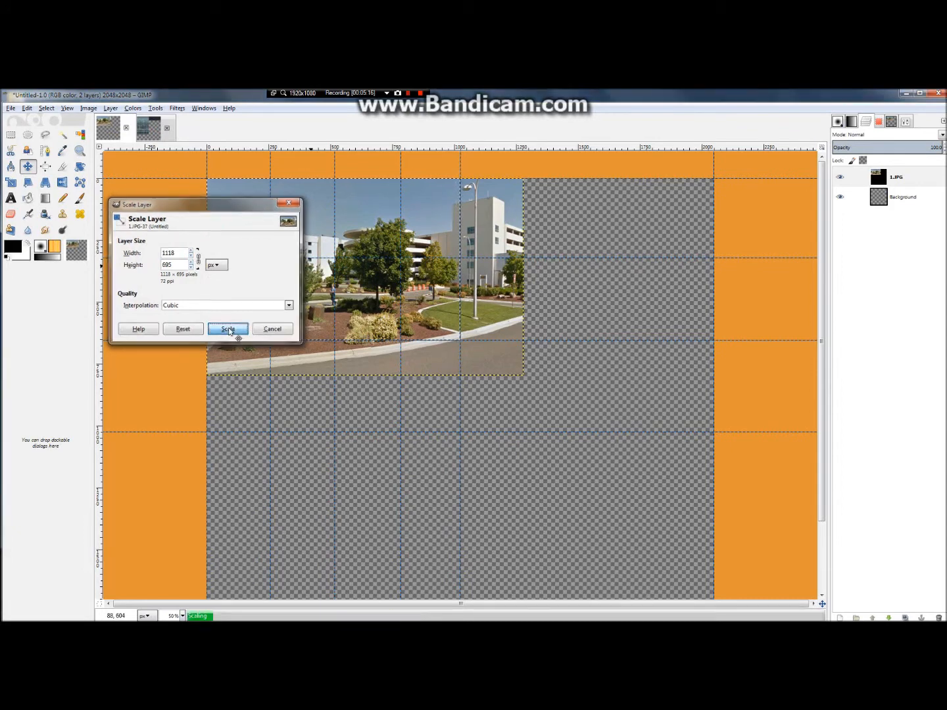
# Reposition the scaled 1.JPG layer so it sits flush with the canvas's top-left corner
pyautogui.moveTo(367, 232); pyautogui.dragTo(317, 227)
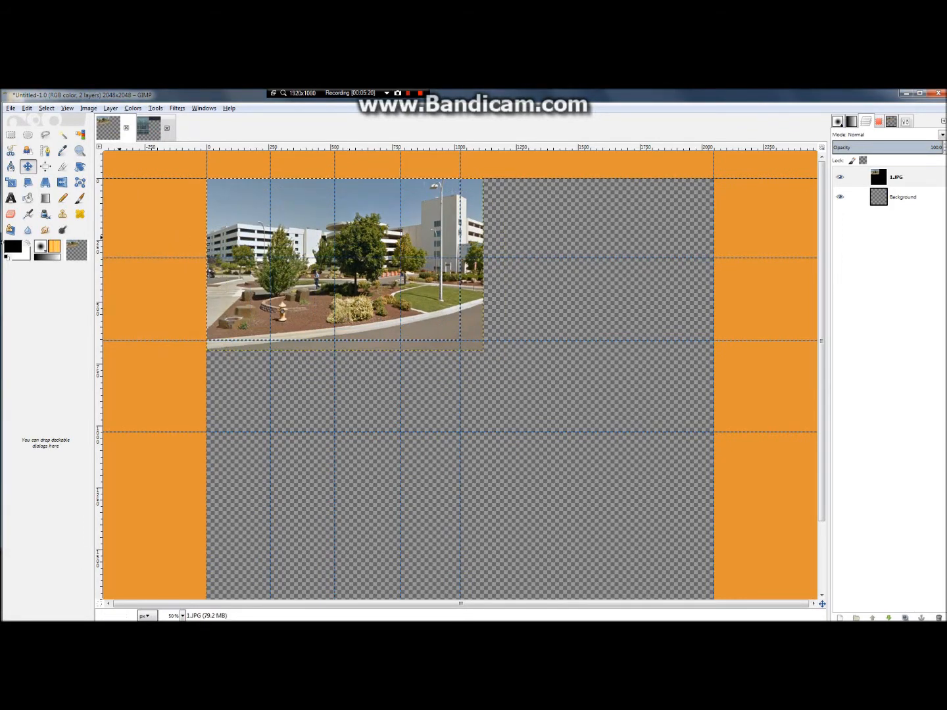
# Try to crop the whole image to the current selection, and undo the crop
pyautogui.moveTo(844, 90)
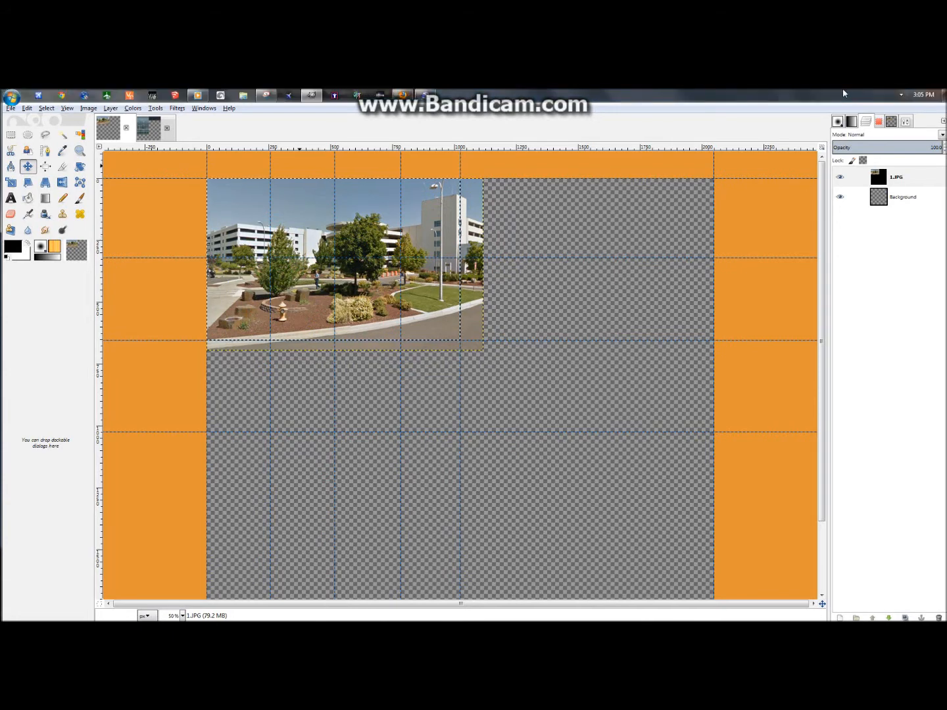
pyautogui.click(128, 109)
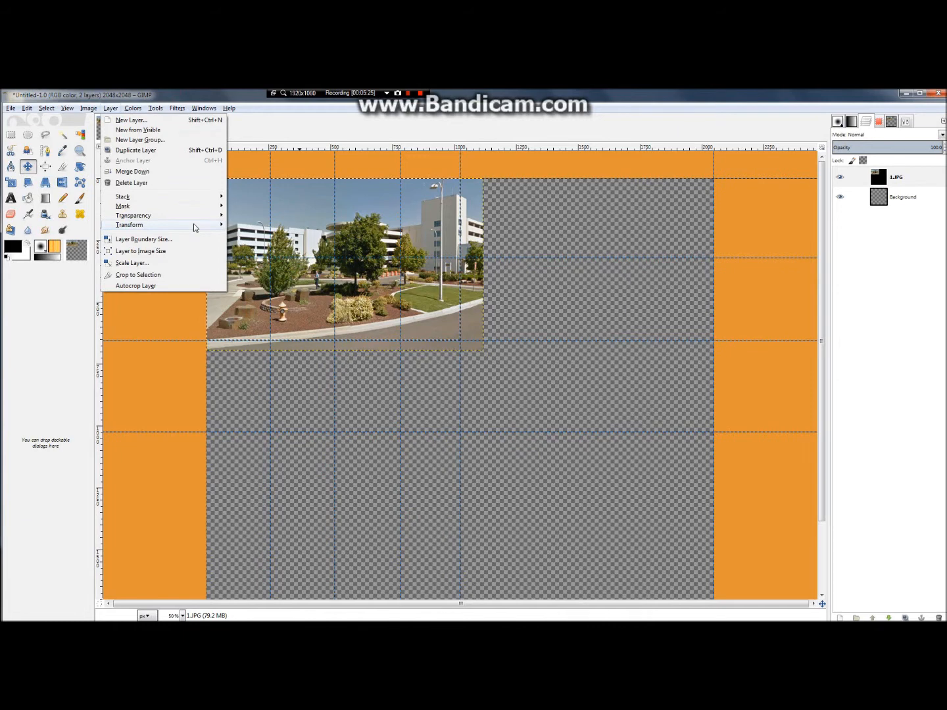
pyautogui.moveTo(195, 228)
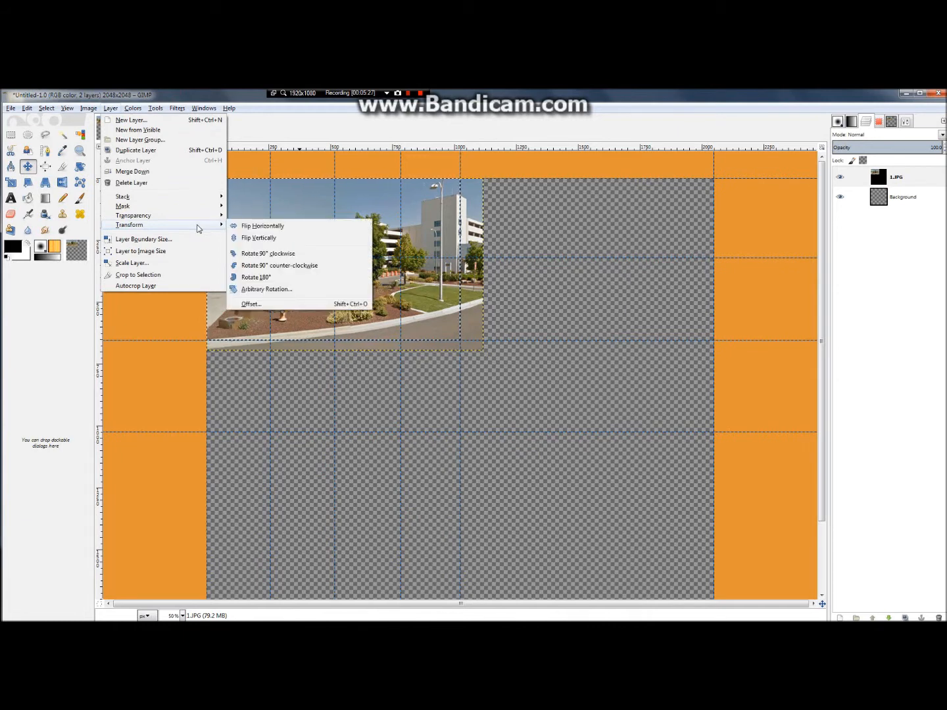
pyautogui.moveTo(33, 108)
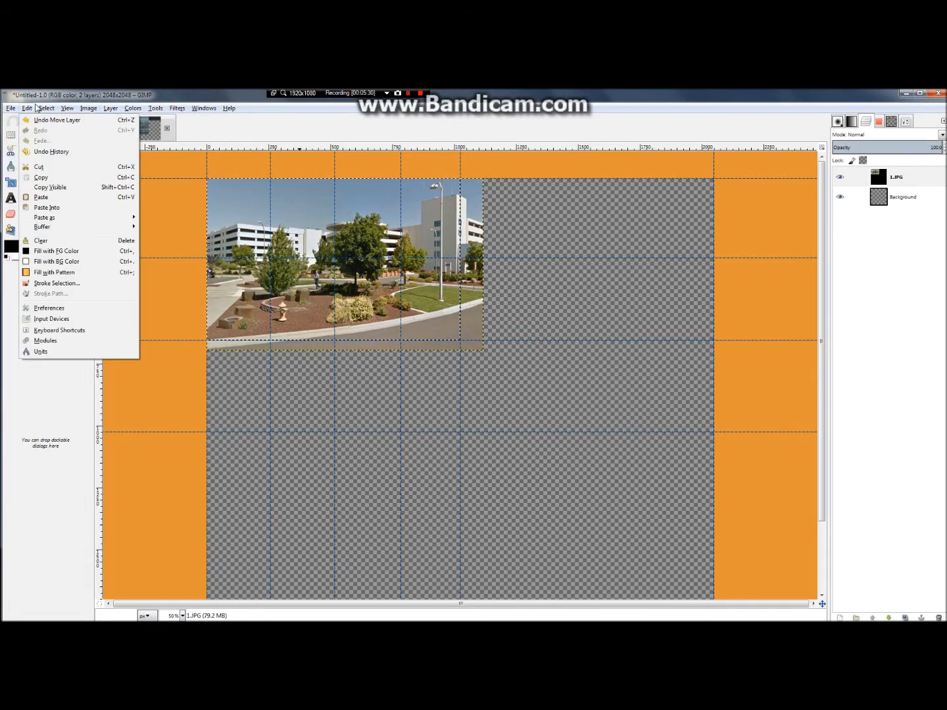
pyautogui.moveTo(90, 112)
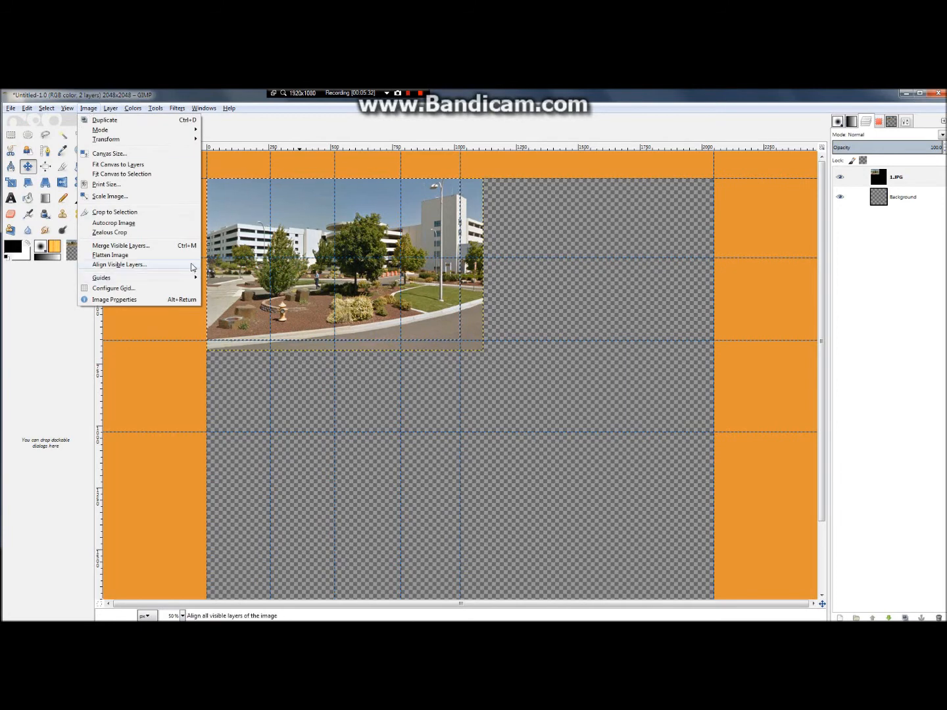
pyautogui.click(181, 213)
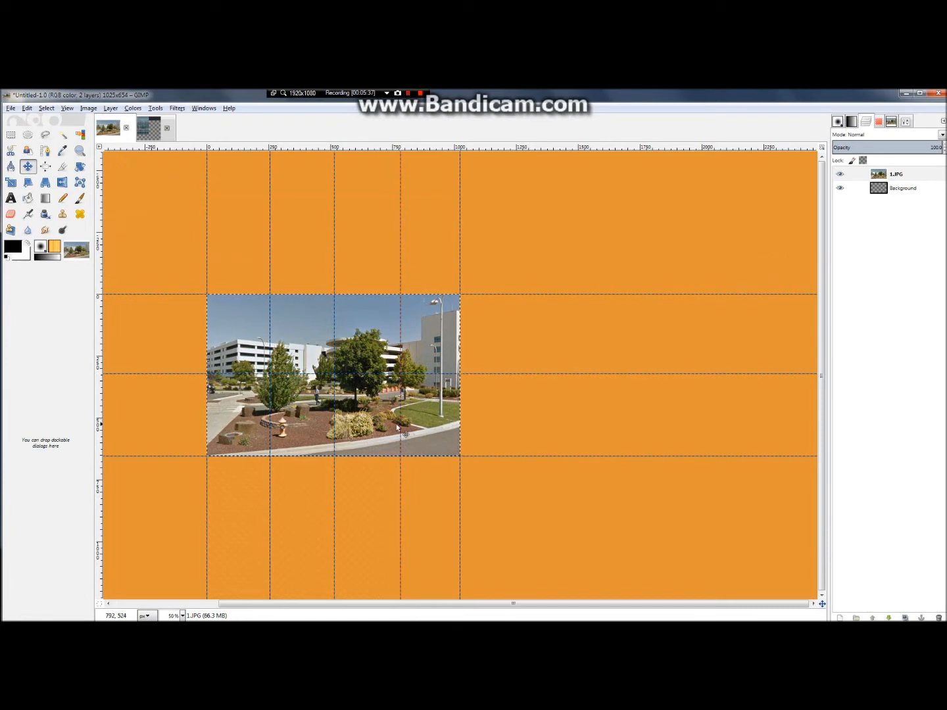
pyautogui.hotkey('ctrl', 'z')
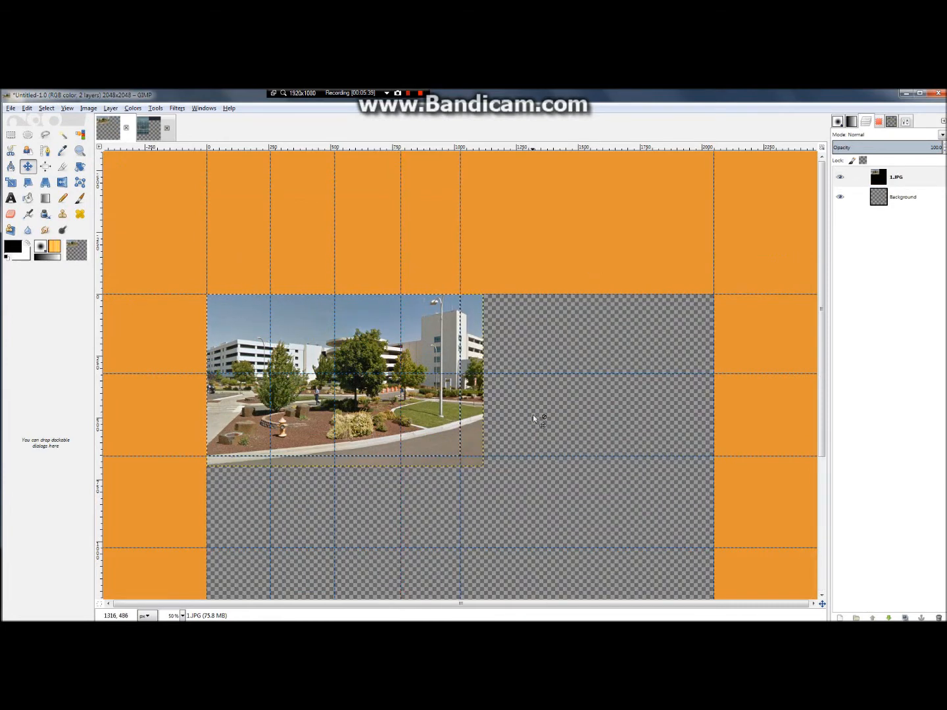
# Try to erase the parts of the 1.JPG layer beyond the vertical guide near 1024 px and below the guide along the photo's bottom
pyautogui.click(15, 135)
pyautogui.moveTo(517, 248); pyautogui.dragTo(461, 524)
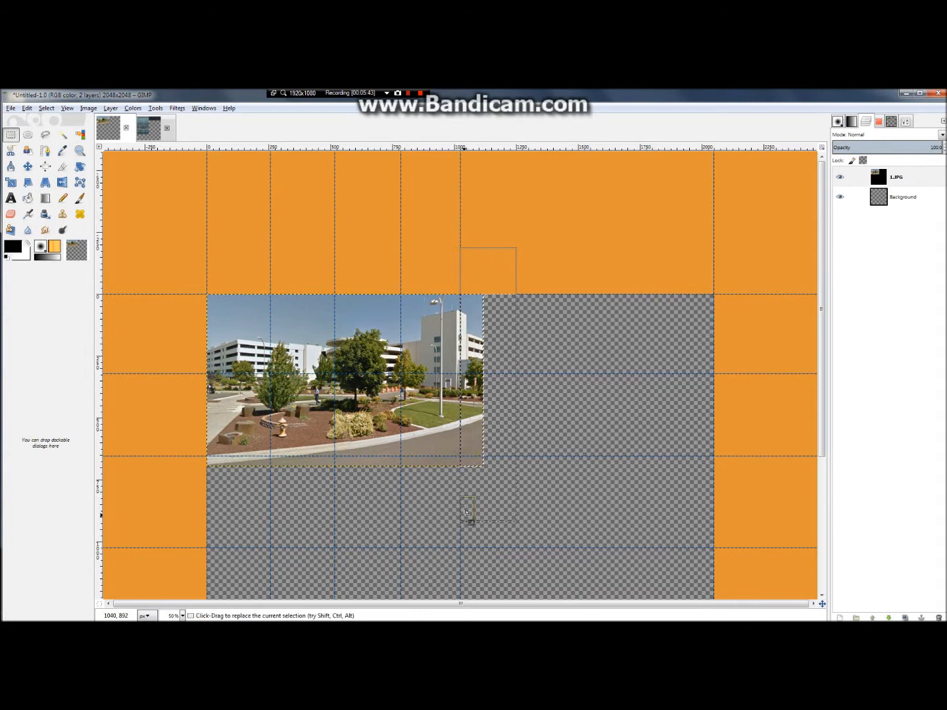
pyautogui.press('Delete')
pyautogui.click(560, 494)
pyautogui.moveTo(494, 493); pyautogui.dragTo(170, 459)
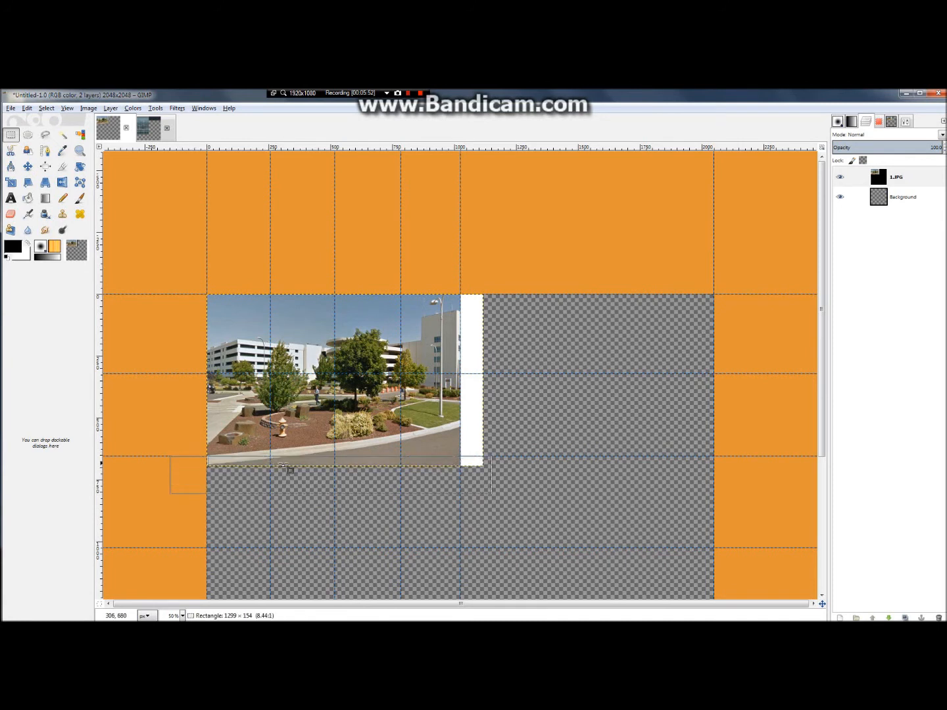
pyautogui.press('Delete')
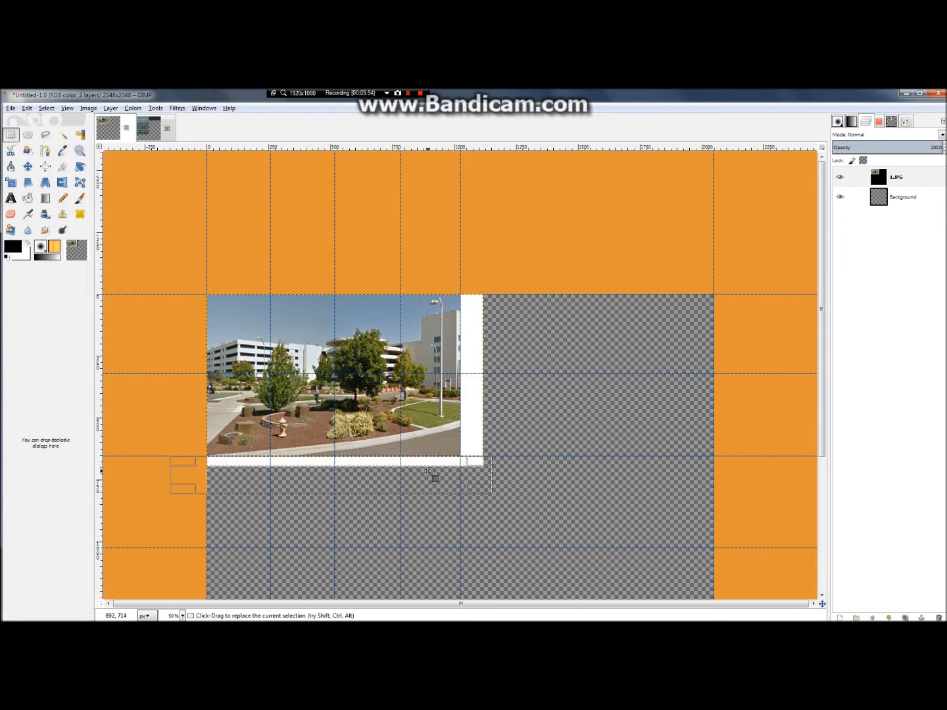
pyautogui.hotkey('shift', 'ctrl', 'a')
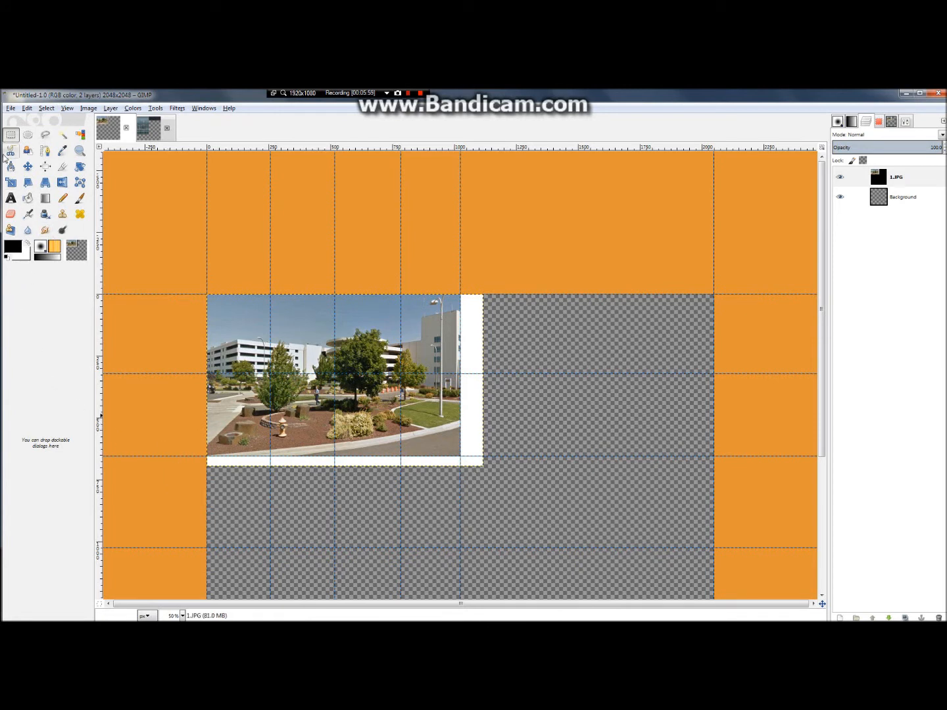
# Add an alpha channel to the 1.JPG layer
pyautogui.click(896, 185)
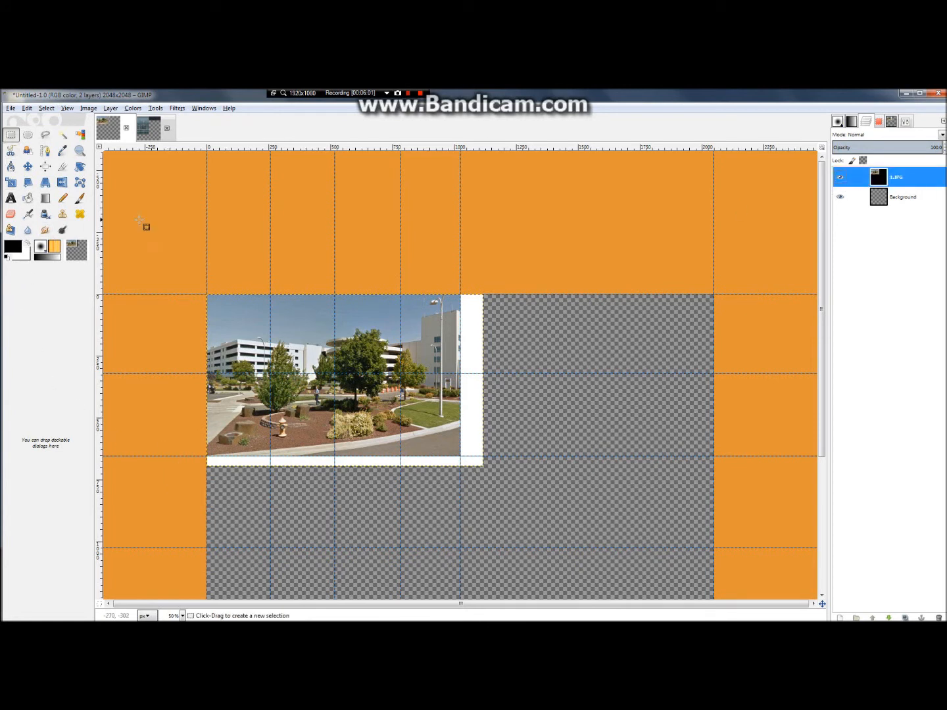
pyautogui.click(110, 109)
pyautogui.moveTo(164, 216)
pyautogui.click(300, 218)
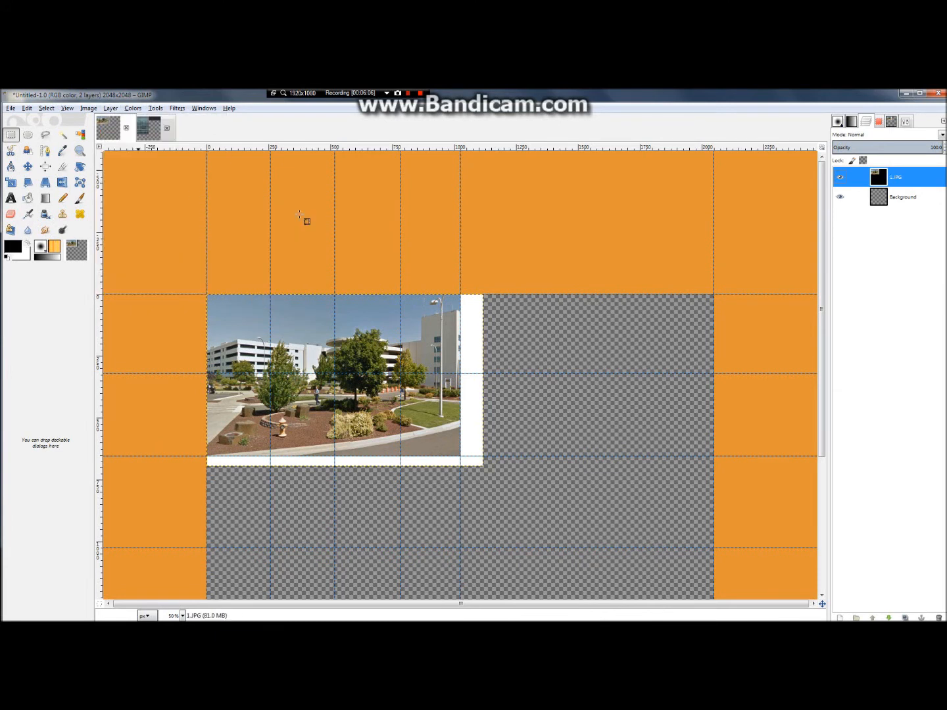
# Delete the white strips right of the guide near 1024 px and below the photo's bottom guide, and clear the selection
pyautogui.moveTo(522, 496); pyautogui.dragTo(462, 281)
pyautogui.moveTo(468, 362); pyautogui.dragTo(470, 370)
pyautogui.press('Delete')
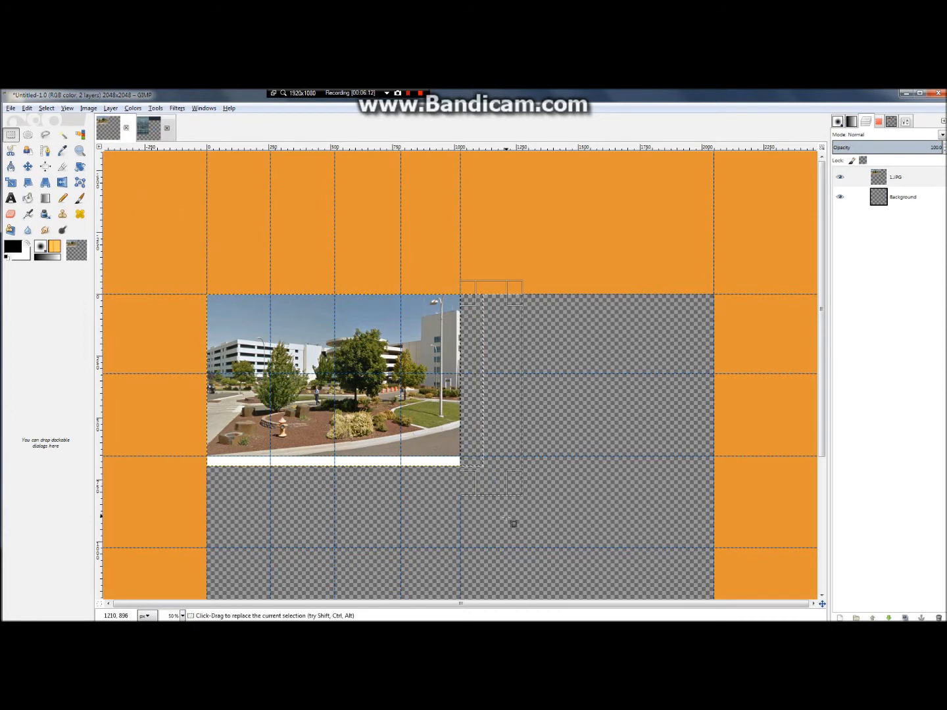
pyautogui.moveTo(506, 496); pyautogui.dragTo(193, 457)
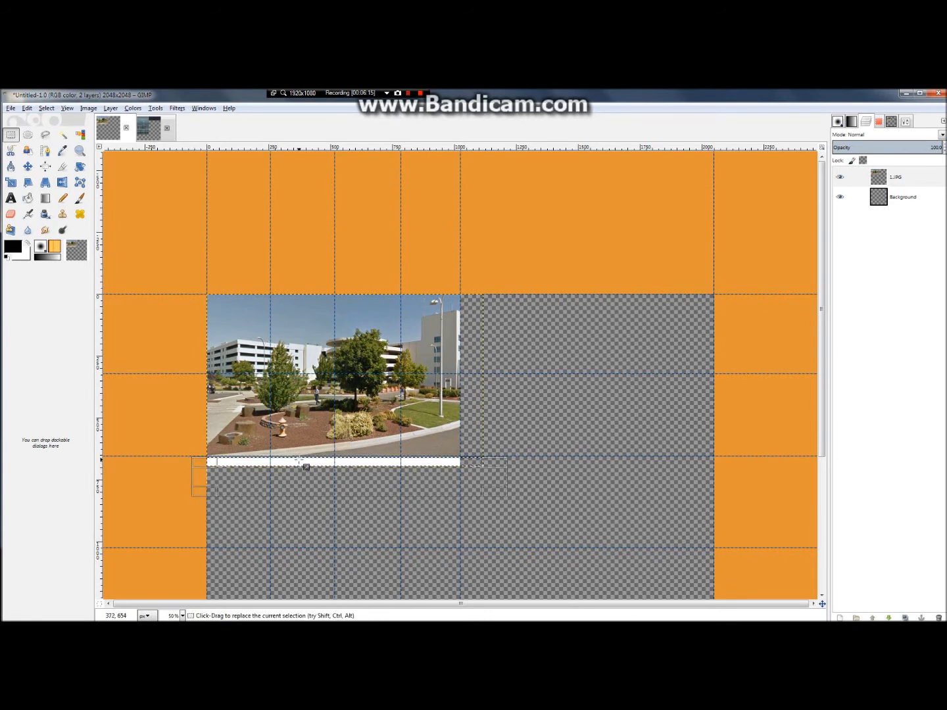
pyautogui.press('Delete')
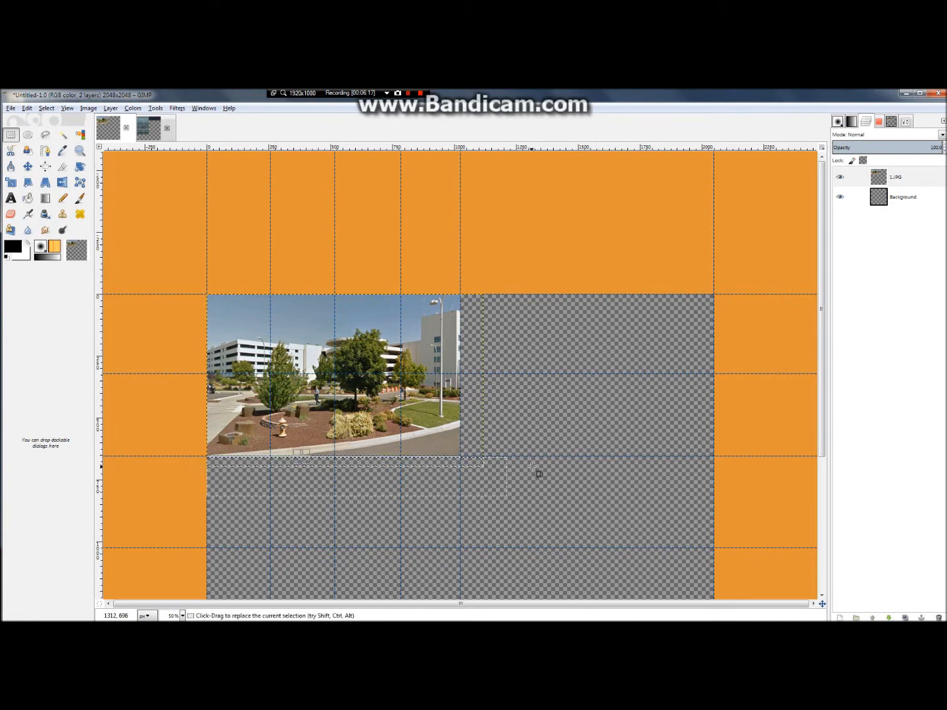
pyautogui.moveTo(486, 487); pyautogui.dragTo(177, 455)
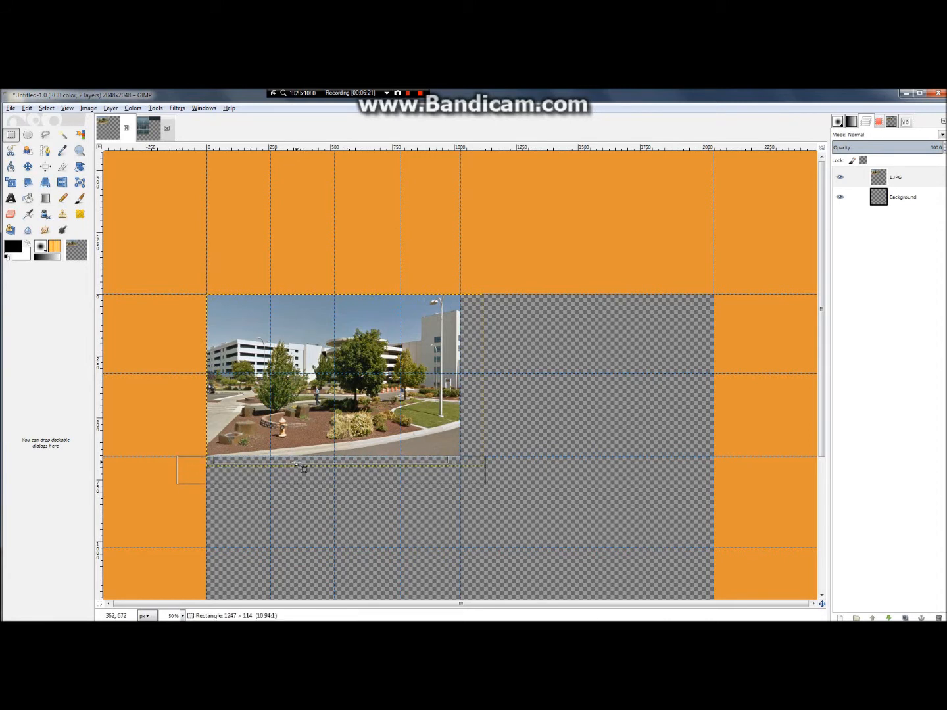
pyautogui.click(536, 412)
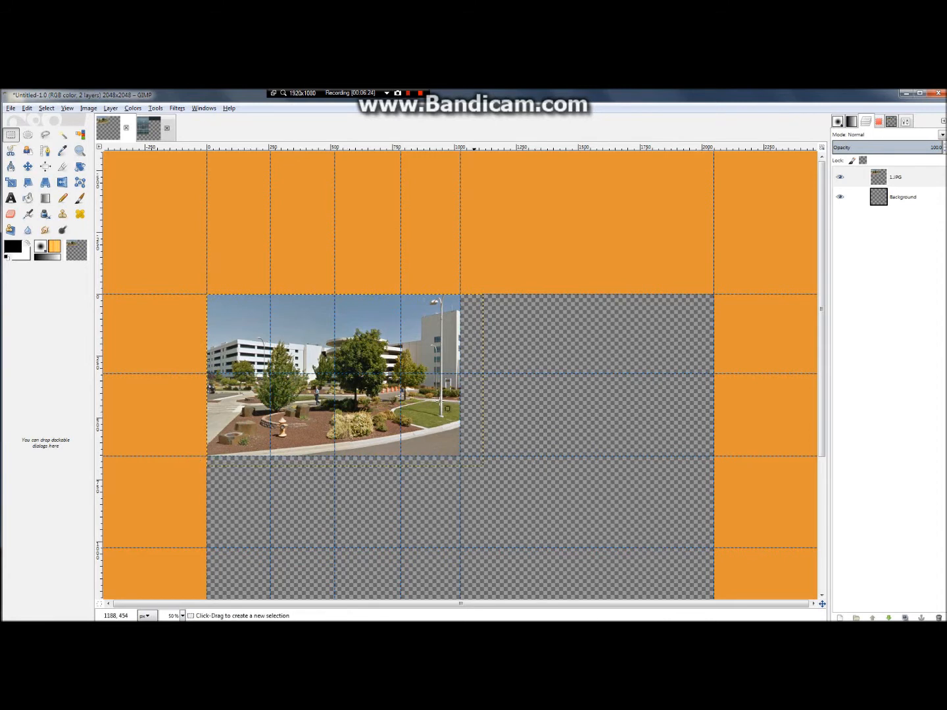
# Select the remaining photo area up to the guides and set its saturation to -100
pyautogui.moveTo(217, 300); pyautogui.dragTo(460, 487)
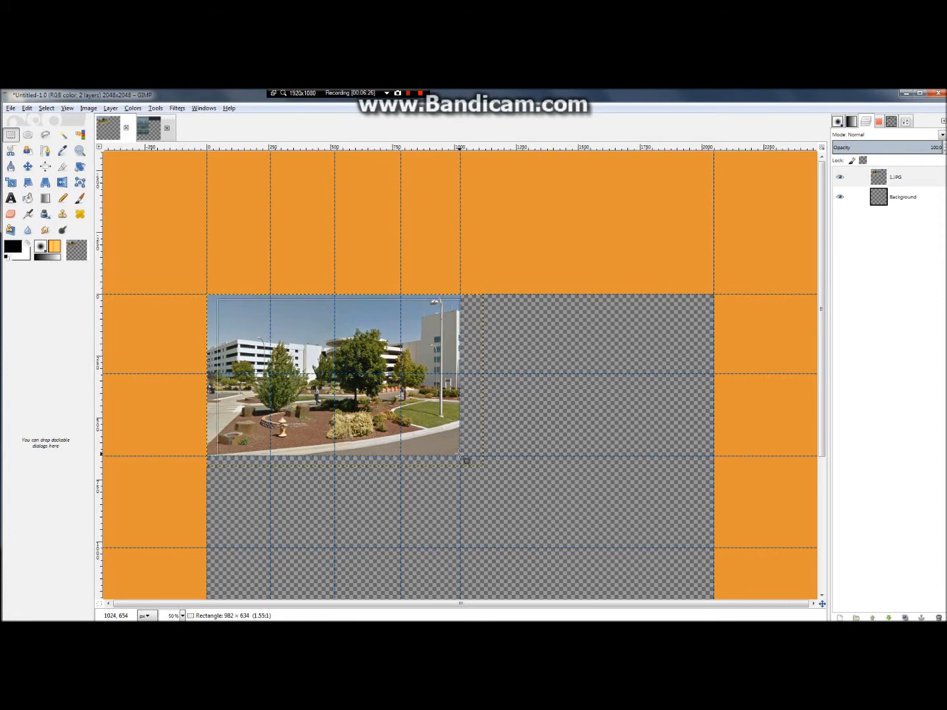
pyautogui.moveTo(232, 311); pyautogui.dragTo(222, 306)
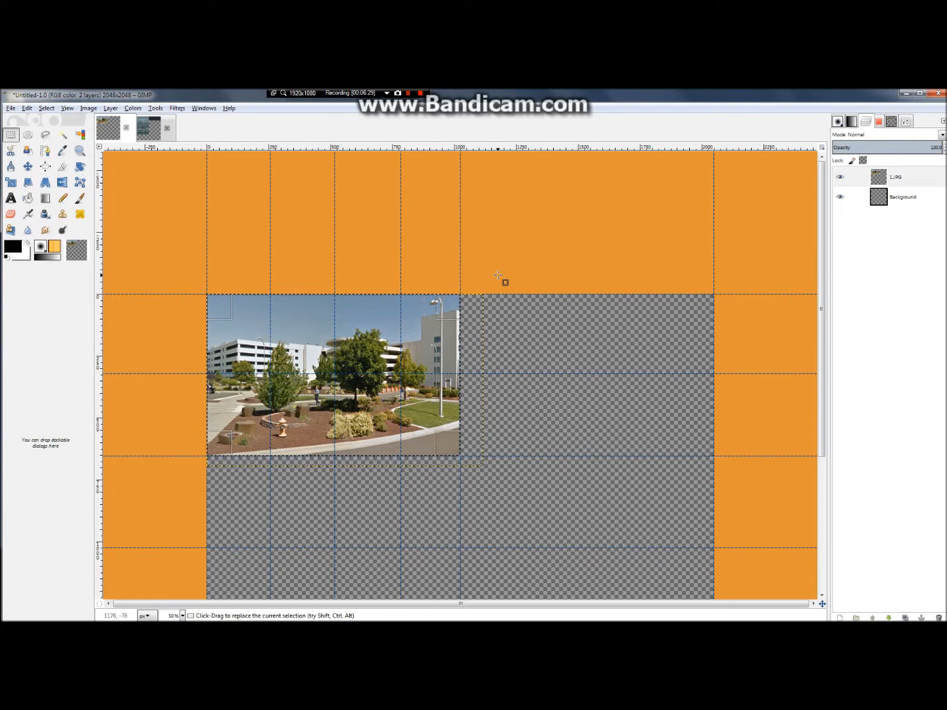
pyautogui.click(132, 109)
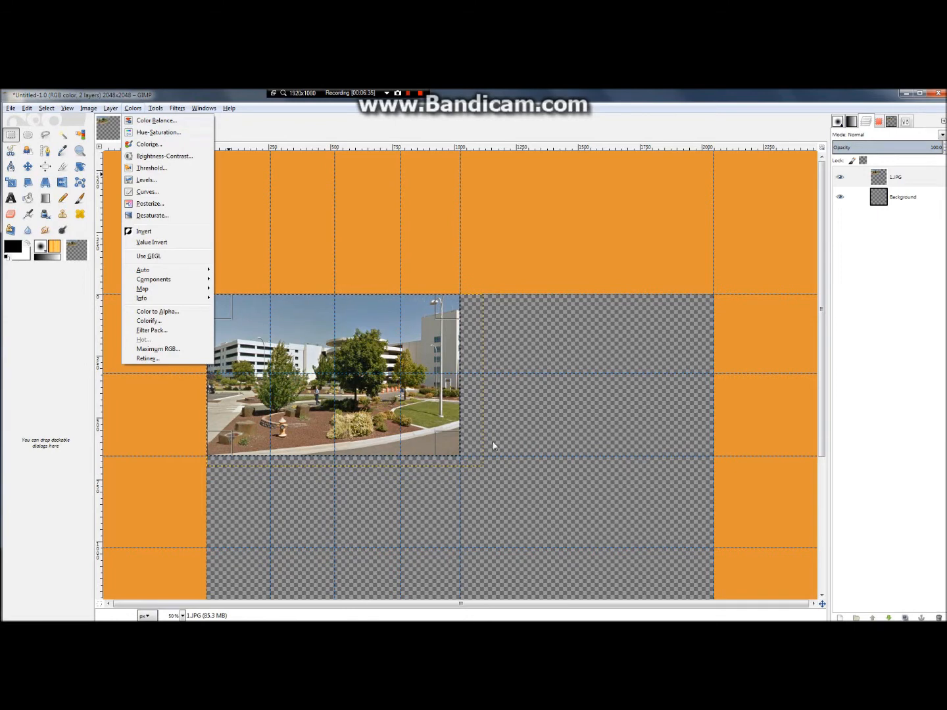
pyautogui.click(151, 132)
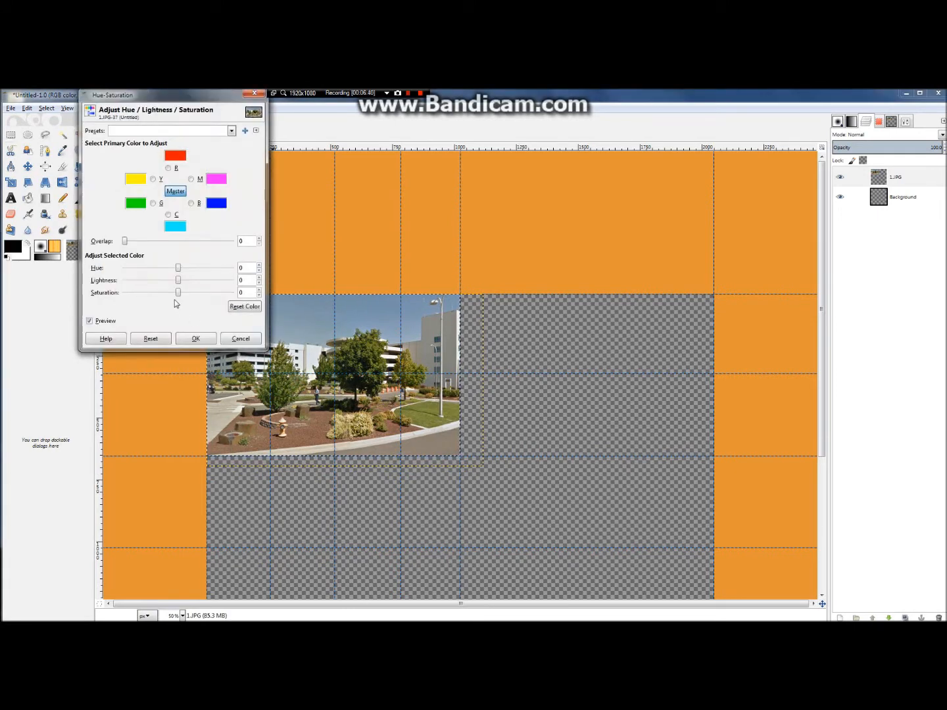
pyautogui.moveTo(178, 298); pyautogui.dragTo(55, 304)
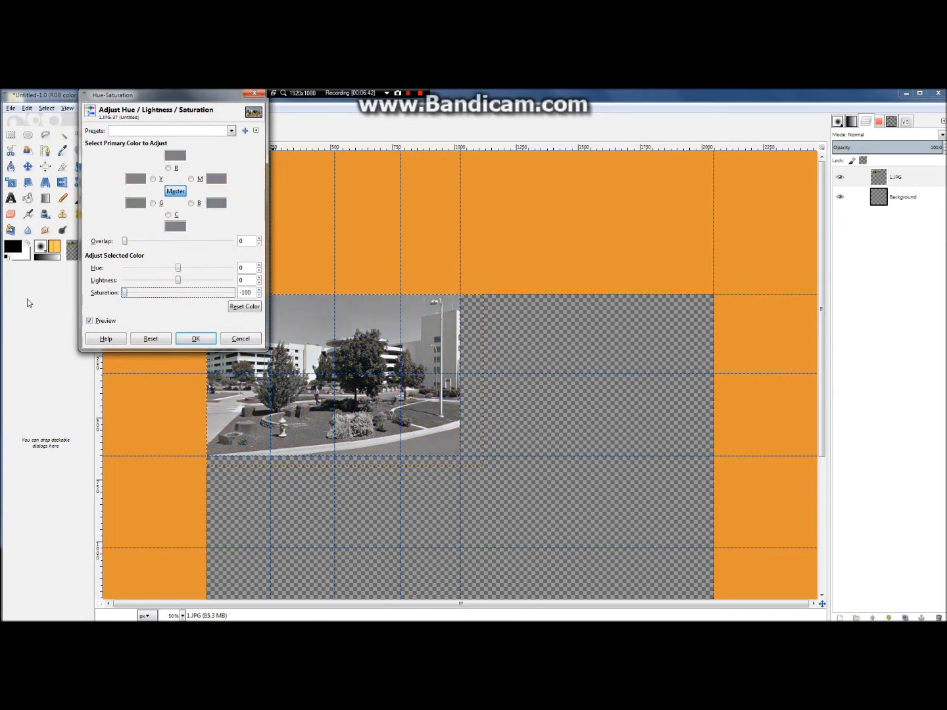
pyautogui.click(199, 340)
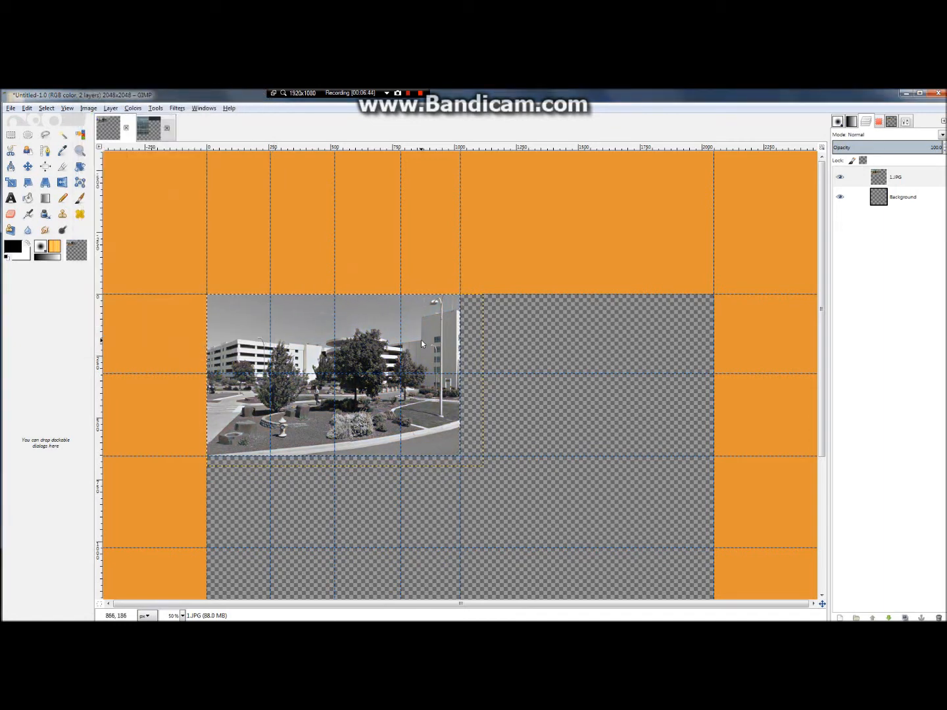
# Create a new 2048 x 2048 px layer named Layer with transparency fill above the 1.JPG layer
pyautogui.press('1')
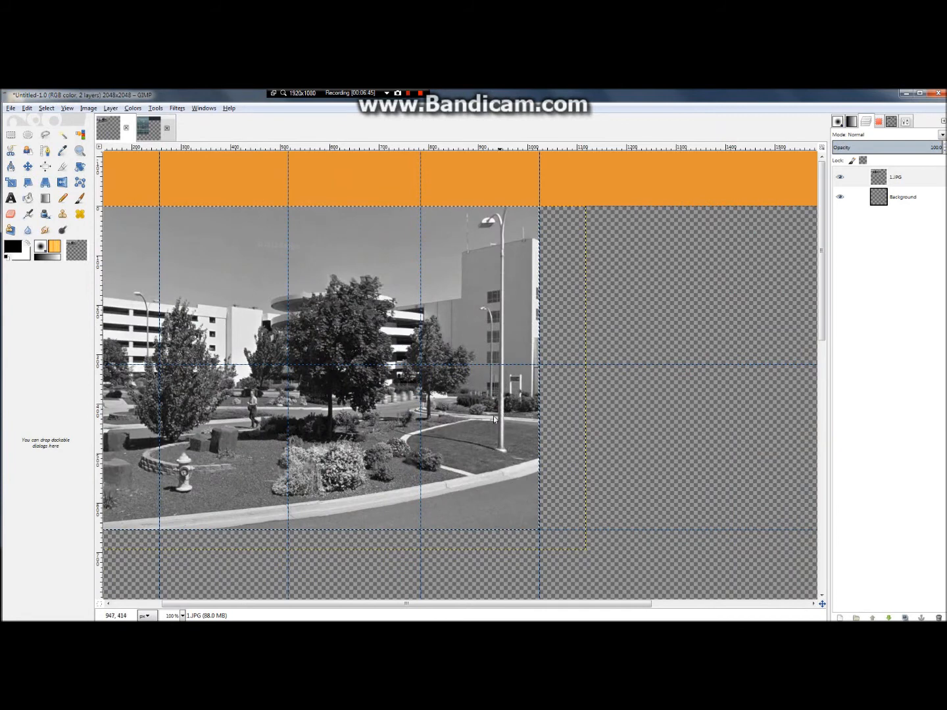
pyautogui.moveTo(561, 604); pyautogui.dragTo(436, 604)
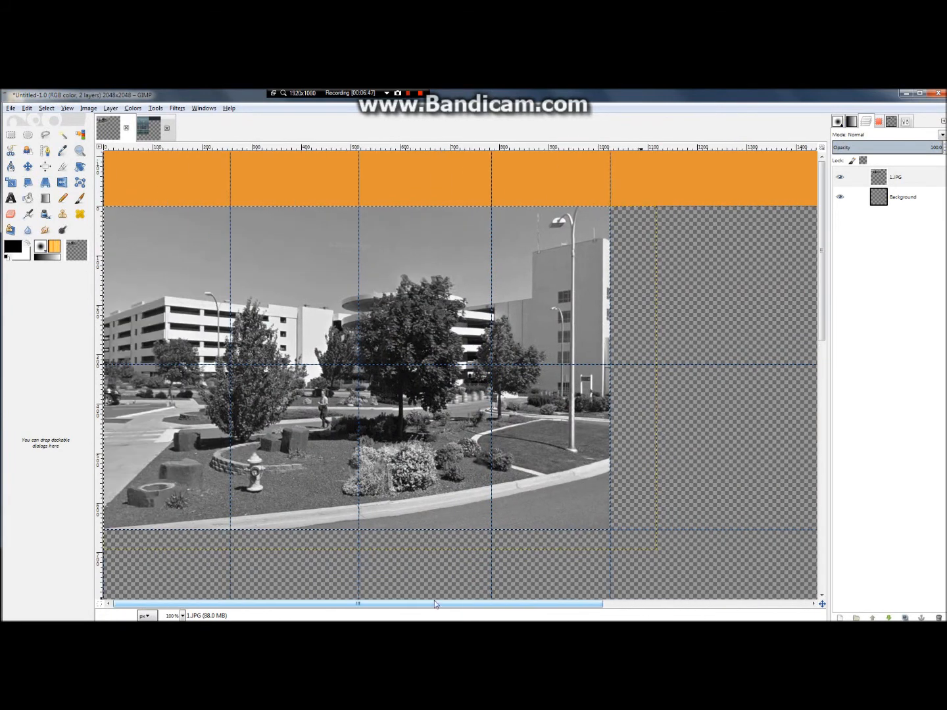
pyautogui.press('-')
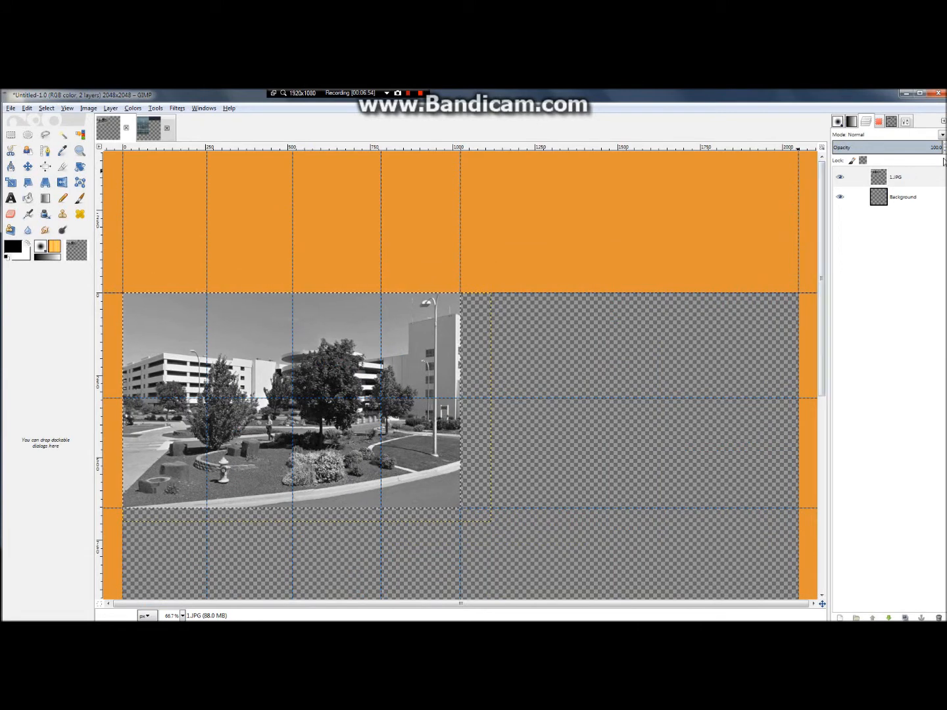
pyautogui.click(111, 108)
pyautogui.click(113, 121)
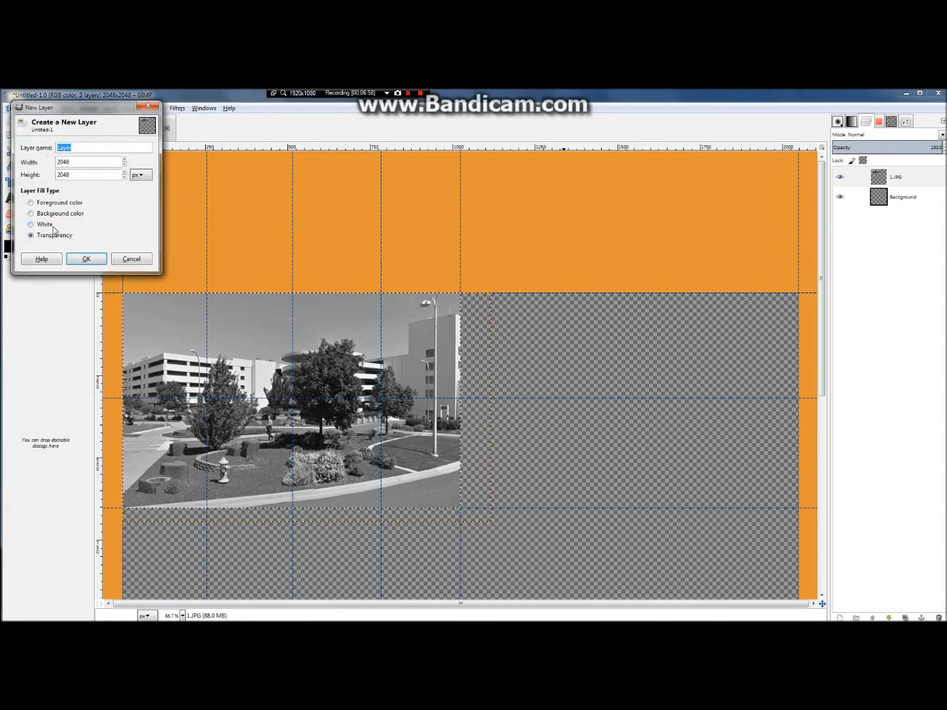
pyautogui.click(86, 262)
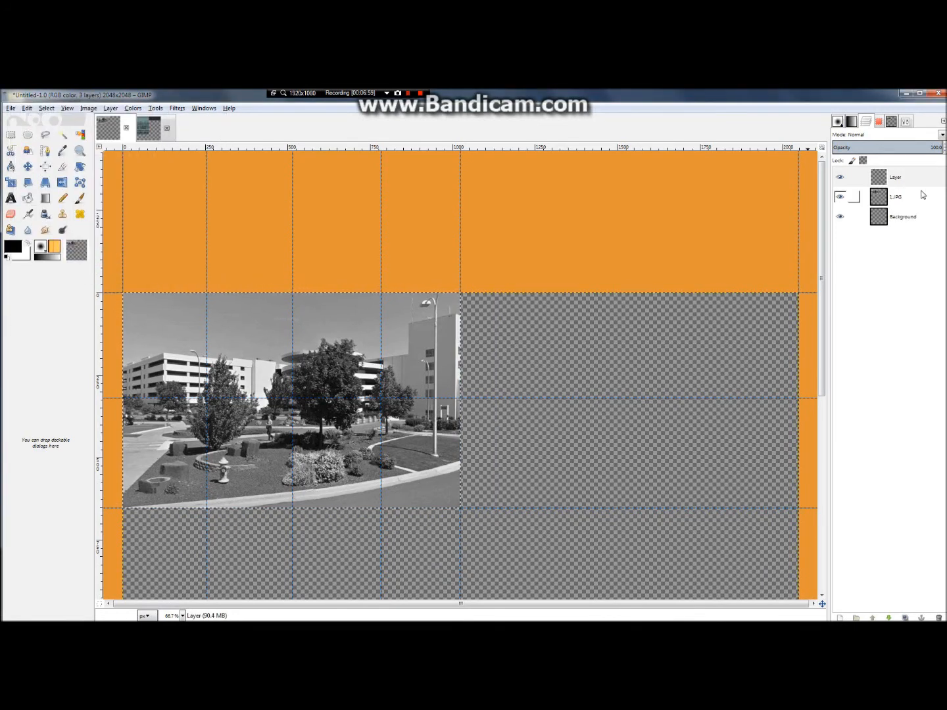
# Set the foreground color to light blue acc3ef
pyautogui.click(9, 248)
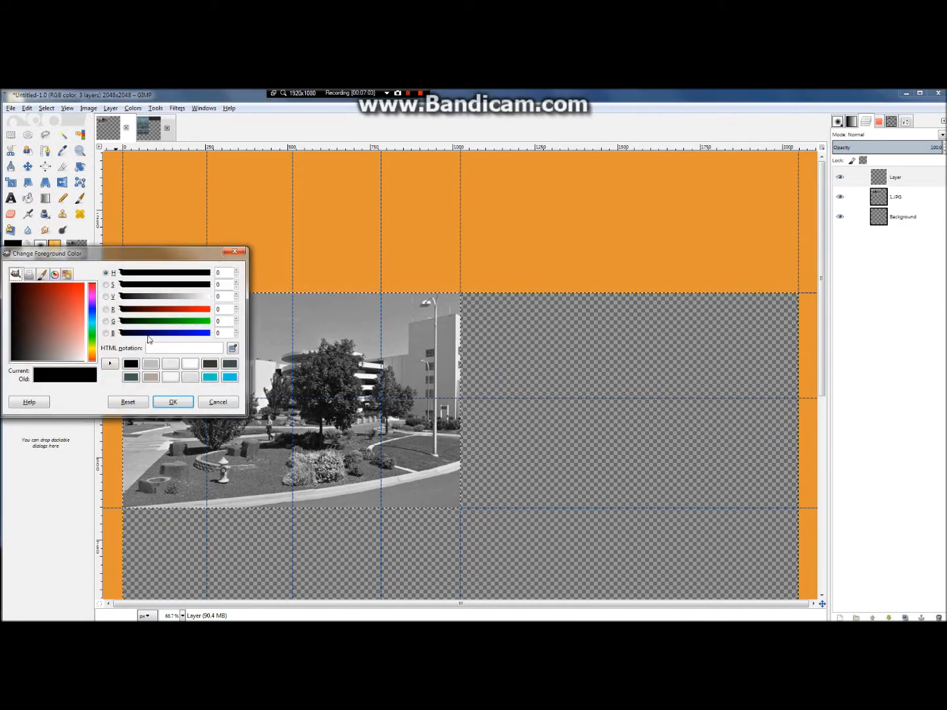
pyautogui.click(92, 319)
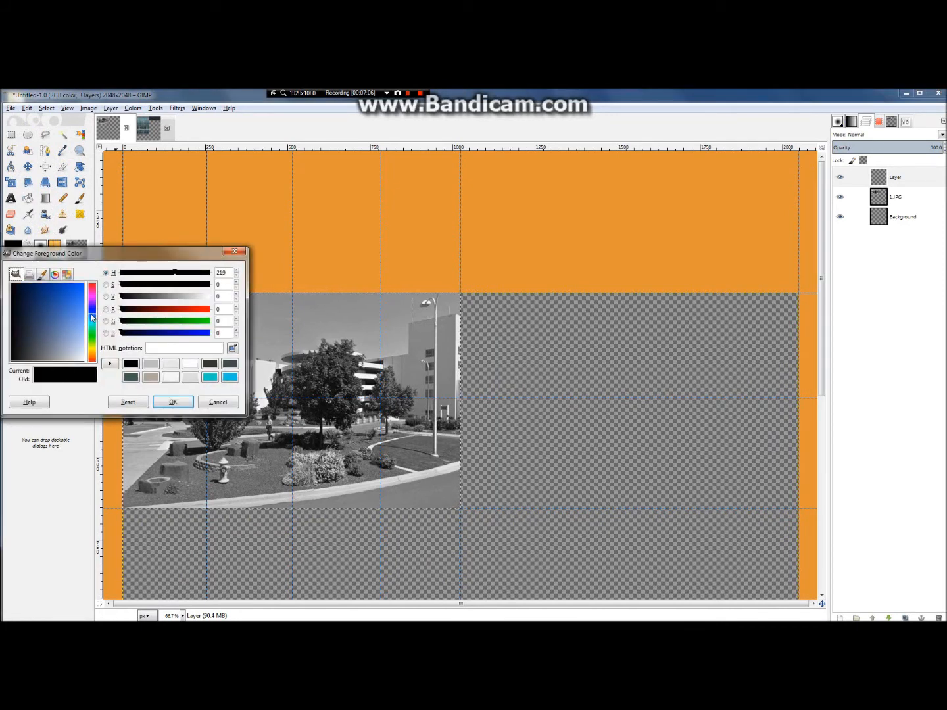
pyautogui.moveTo(65, 349)
pyautogui.mouseDown()
pyautogui.moveTo(36, 330)
pyautogui.moveTo(40, 356)
pyautogui.moveTo(76, 348)
pyautogui.moveTo(82, 333)
pyautogui.moveTo(74, 317)
pyautogui.moveTo(66, 336)
pyautogui.moveTo(64, 317)
pyautogui.moveTo(80, 340)
pyautogui.mouseUp()
# Set the foreground color to dark teal 39737e and bucket-fill the selected photo area on the layer named Layer
pyautogui.click(149, 131)
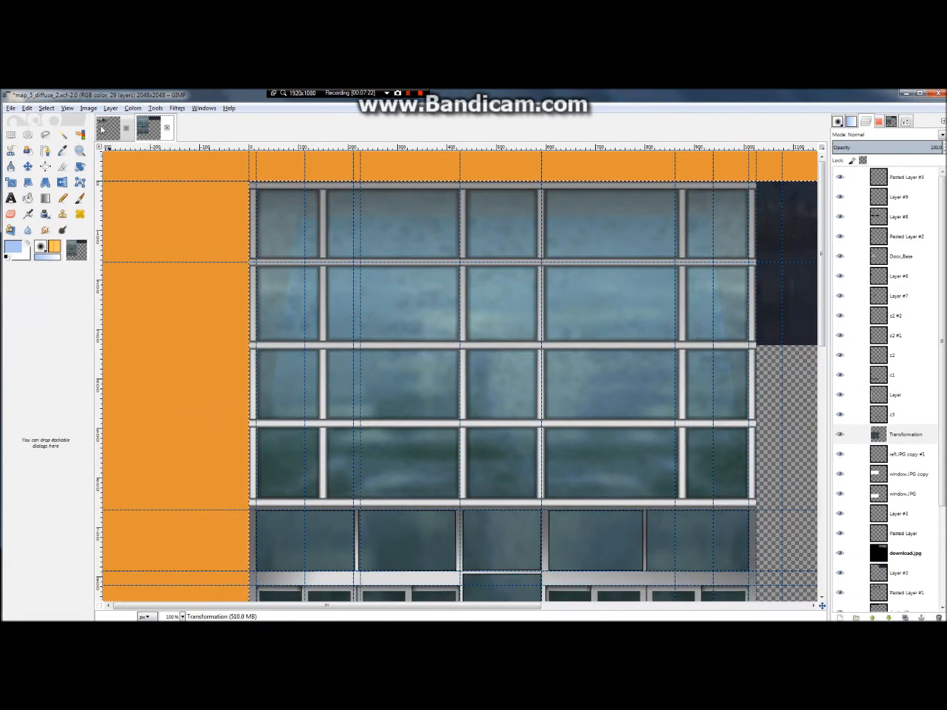
pyautogui.click(109, 128)
pyautogui.click(15, 253)
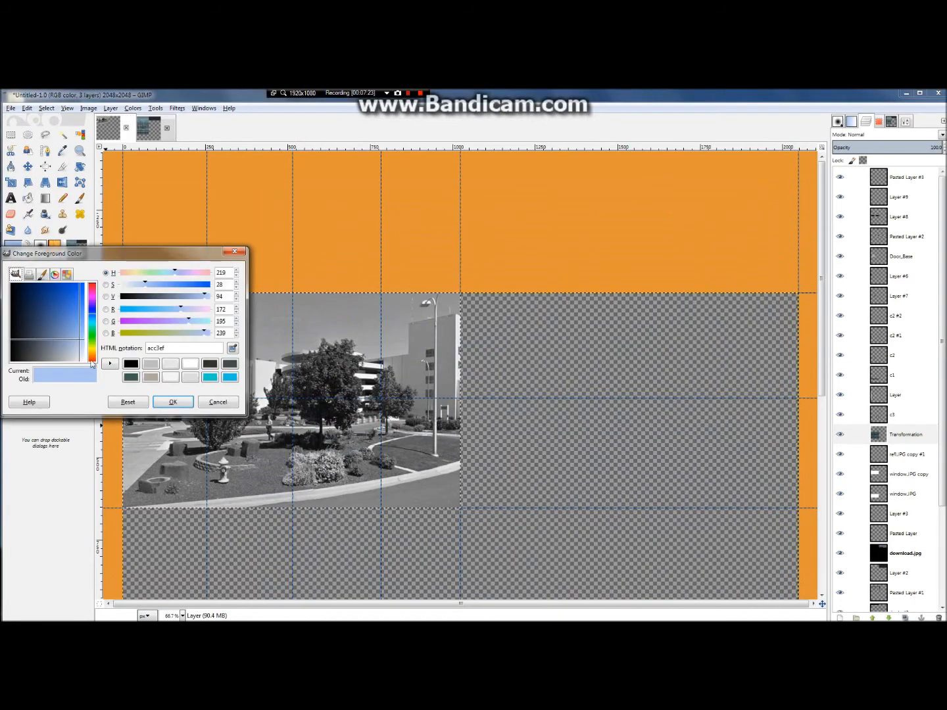
pyautogui.moveTo(96, 322); pyautogui.dragTo(51, 323)
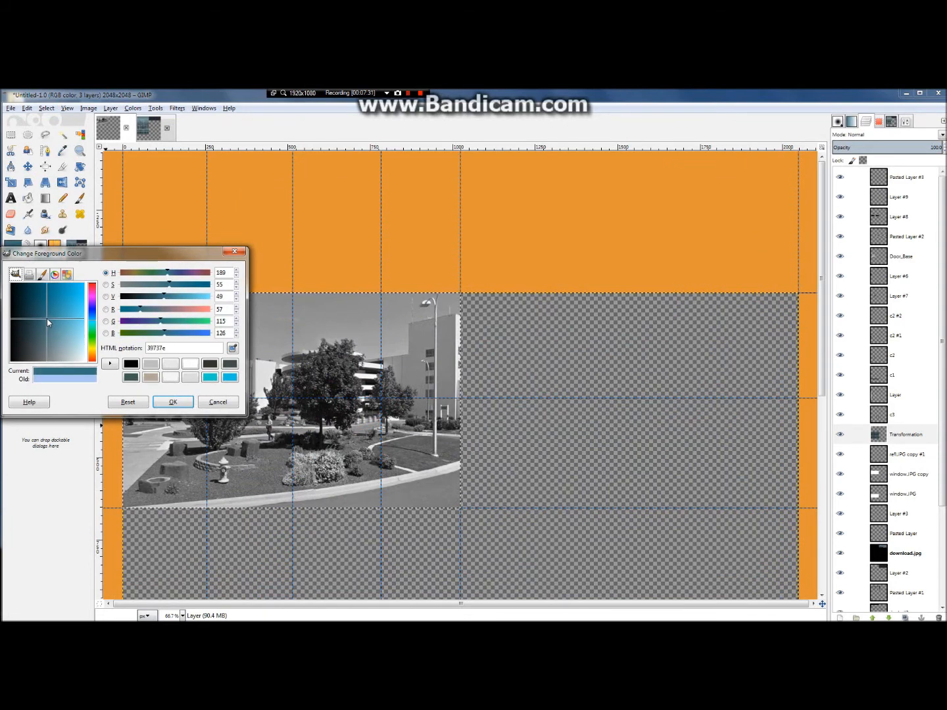
pyautogui.click(169, 401)
pyautogui.hotkey('shift', 'b')
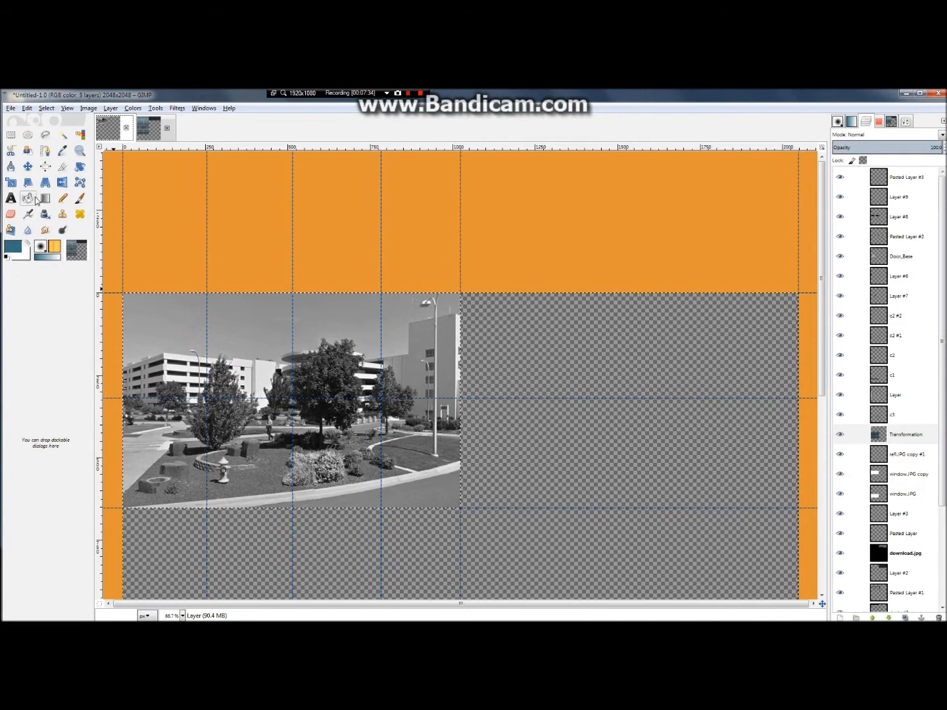
pyautogui.click(133, 448)
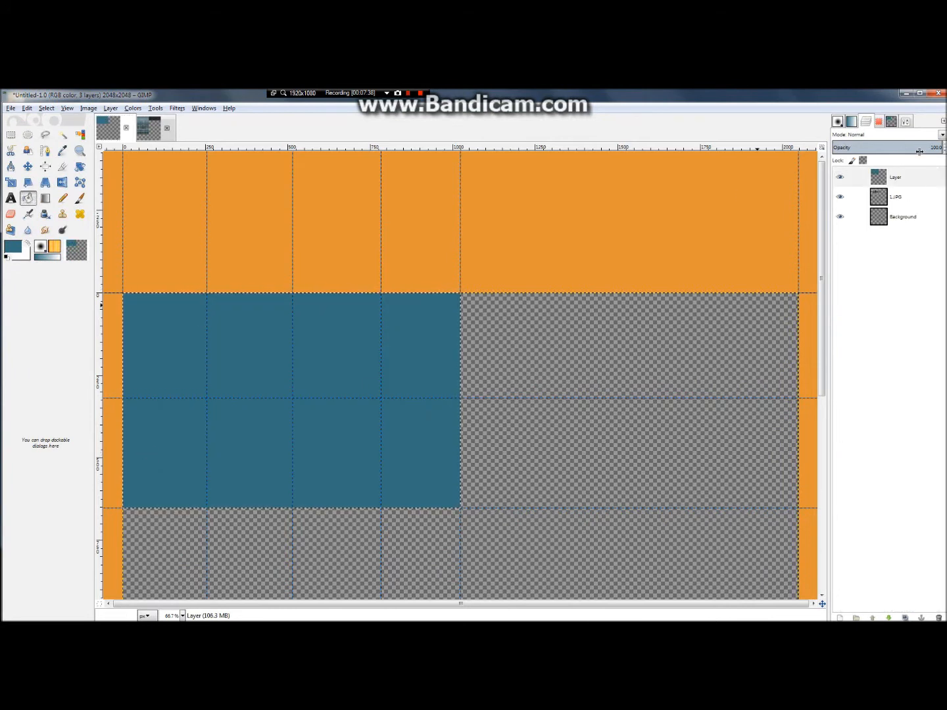
# Lower the teal layer's opacity to about 86, and adjust its lightness to 22 and saturation to -27
pyautogui.moveTo(891, 150); pyautogui.dragTo(927, 149)
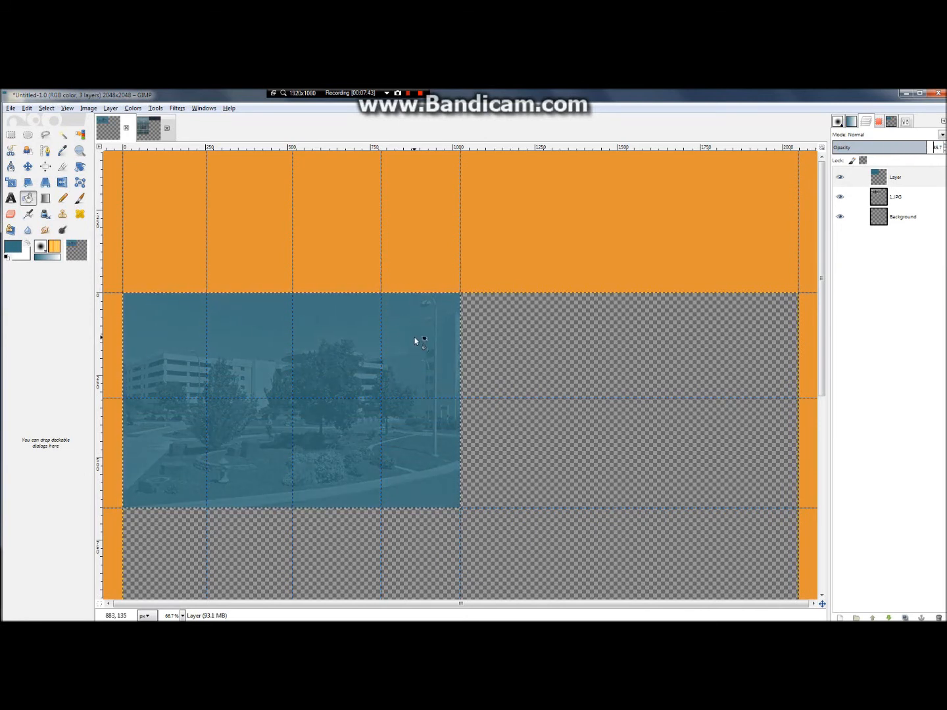
pyautogui.click(132, 110)
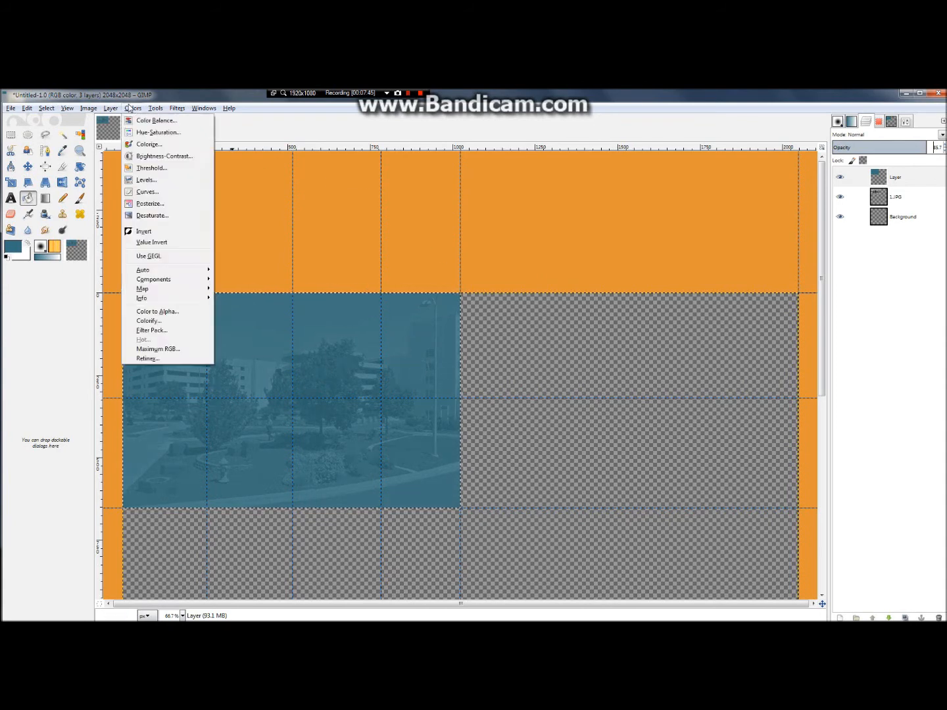
pyautogui.click(159, 132)
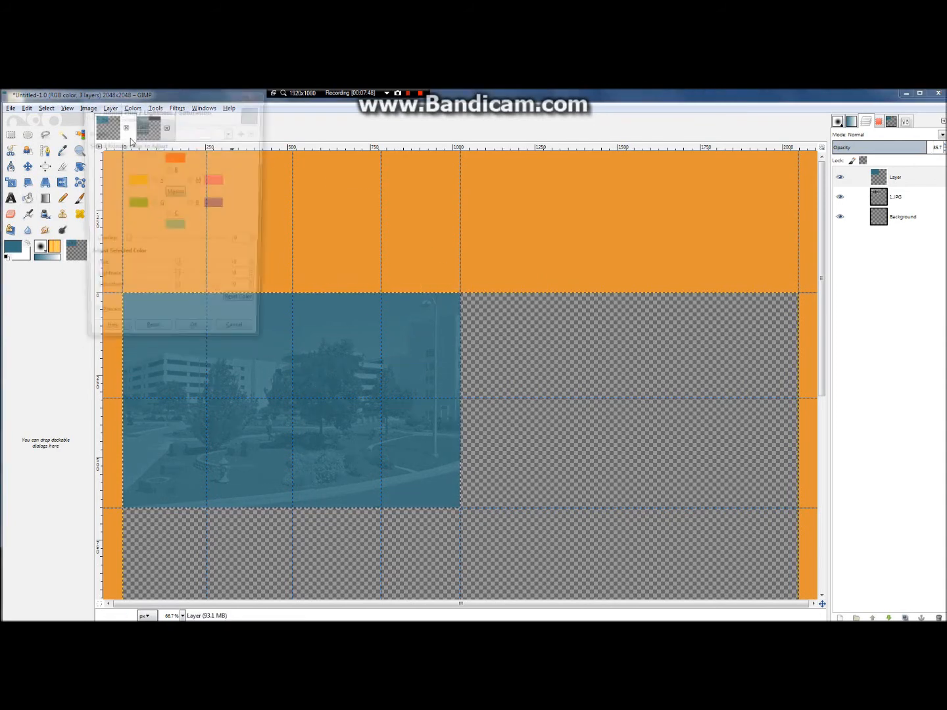
pyautogui.moveTo(179, 294); pyautogui.dragTo(197, 285)
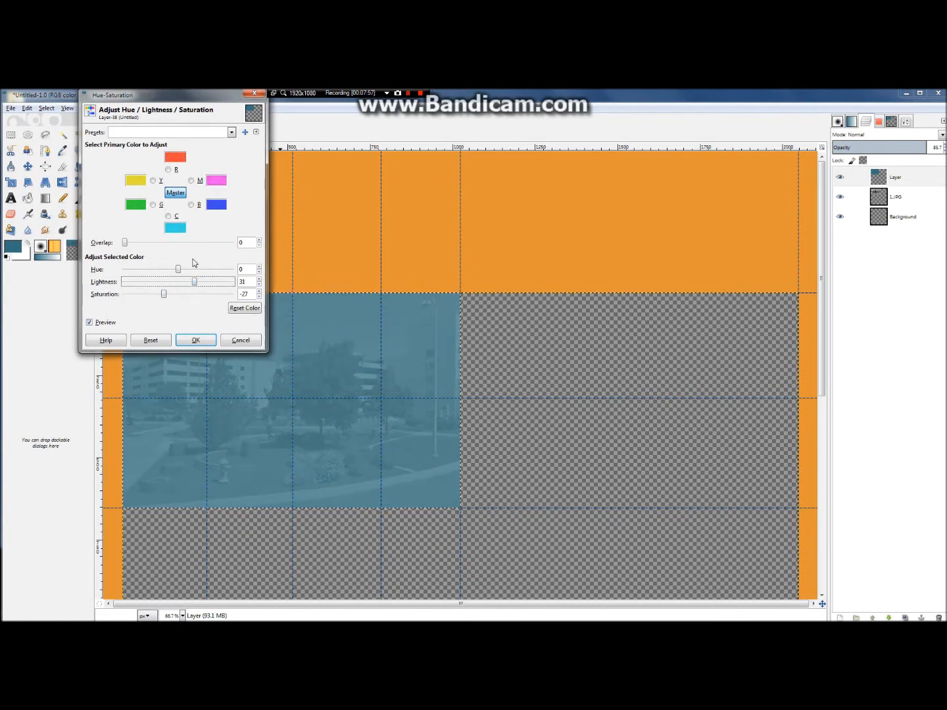
pyautogui.moveTo(194, 282); pyautogui.dragTo(191, 284)
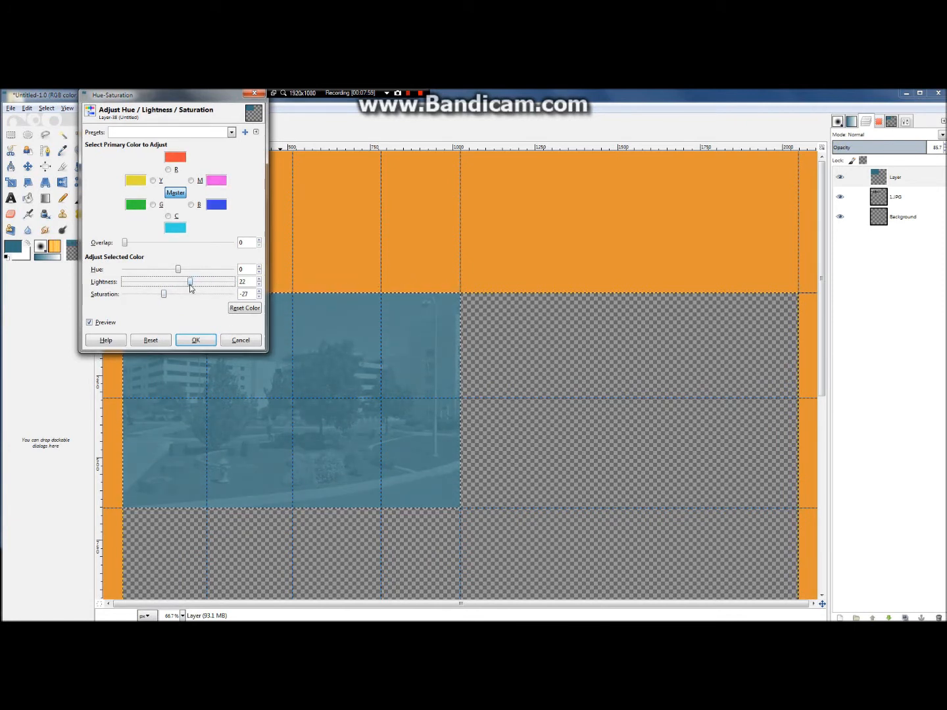
pyautogui.moveTo(182, 99); pyautogui.dragTo(200, 192)
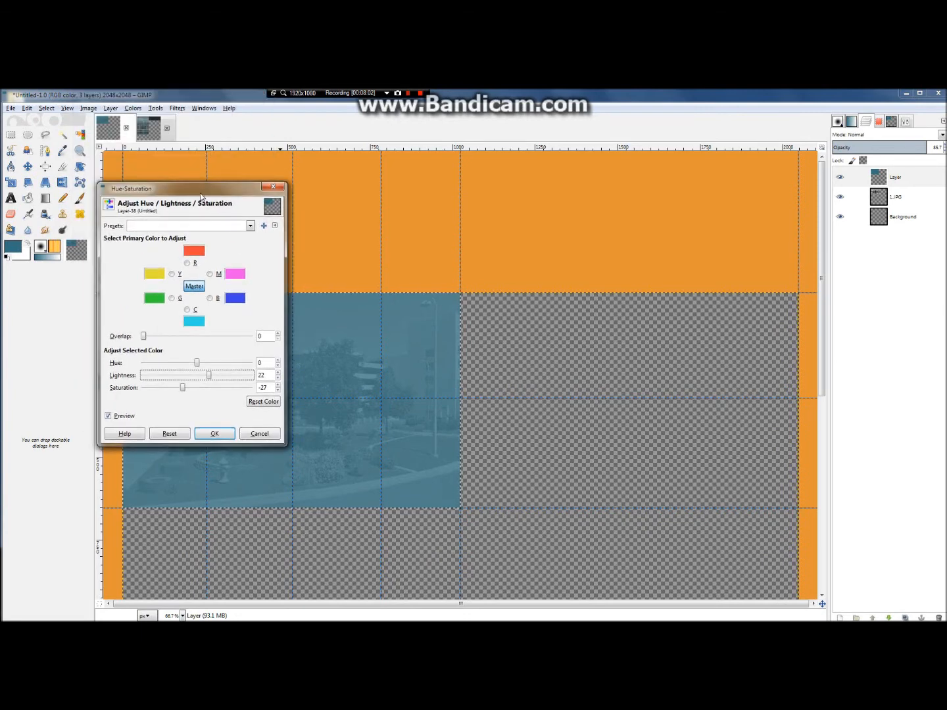
pyautogui.click(234, 434)
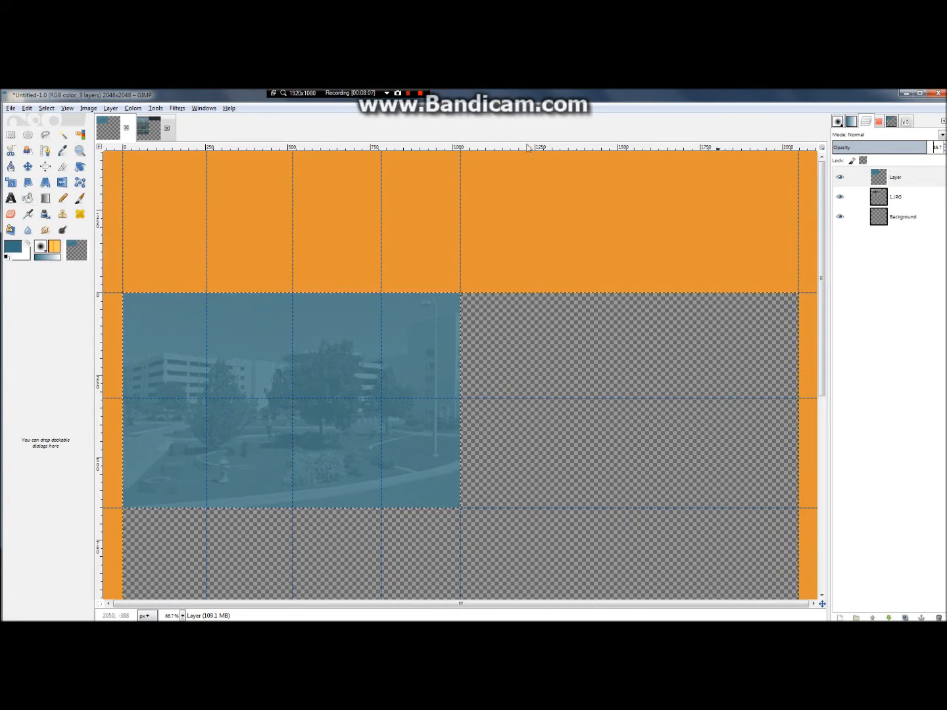
pyautogui.click(146, 129)
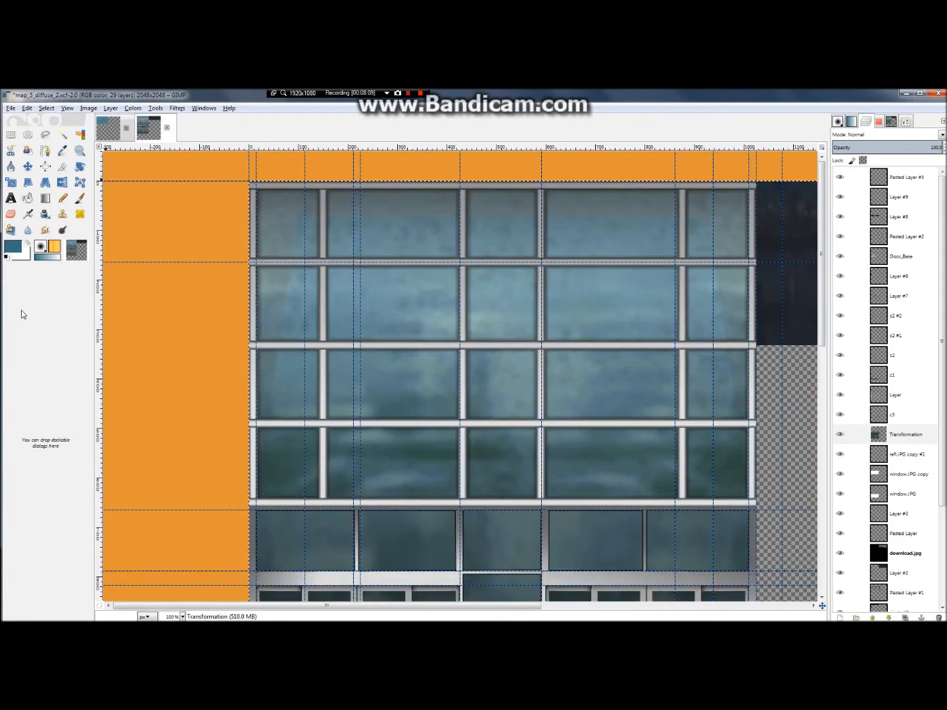
pyautogui.scroll(-5, 251, 363)
pyautogui.scroll(5, 252, 362)
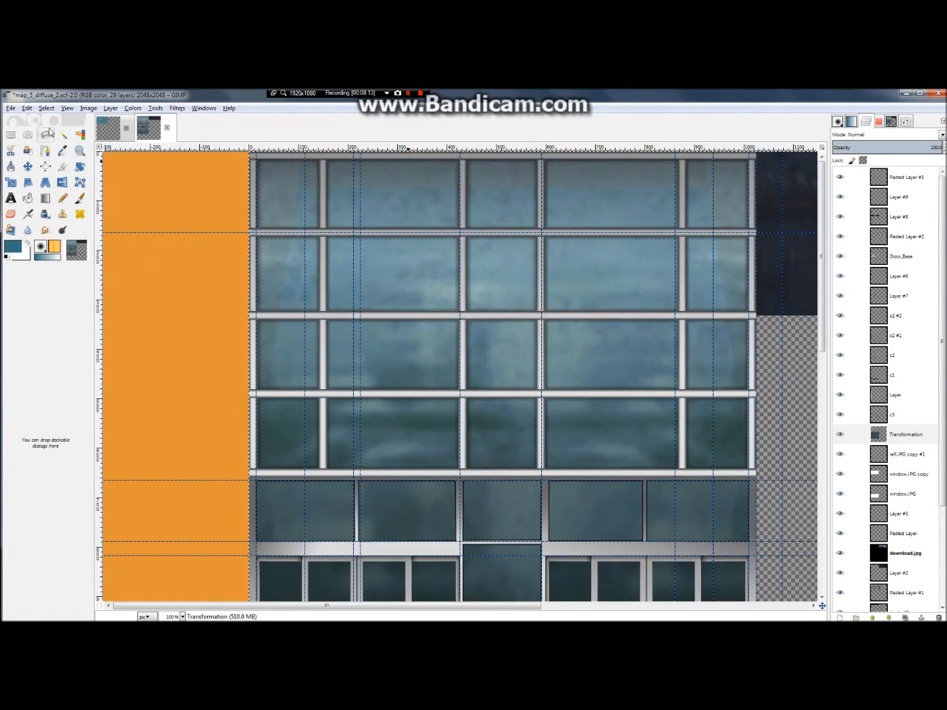
pyautogui.click(108, 128)
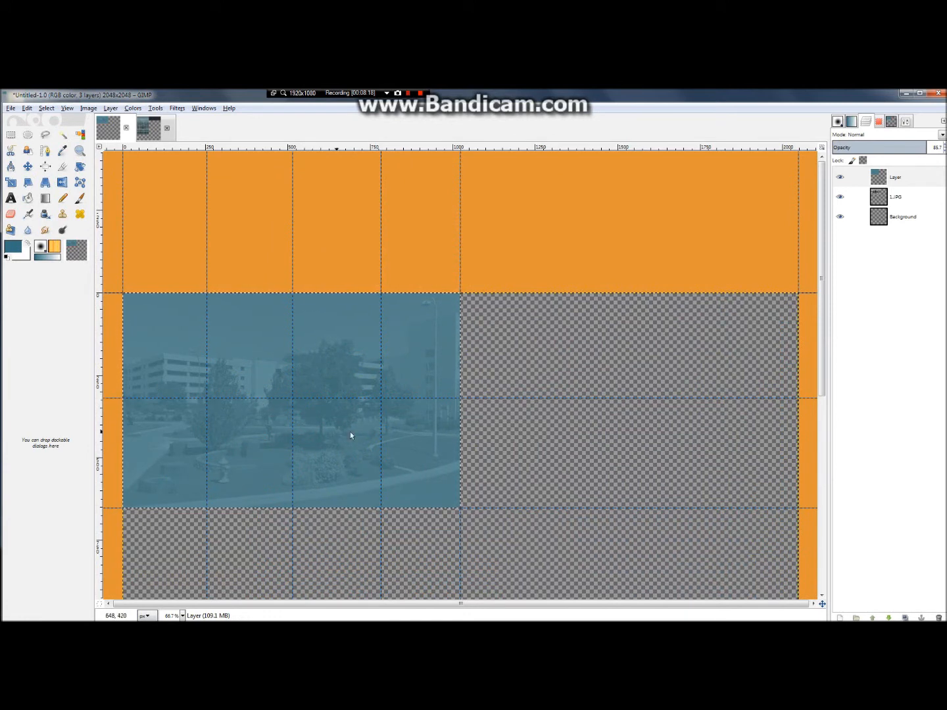
# Select the 1.JPG photo layer and soften it with the Blur filter, repeating the filter five times
pyautogui.click(44, 229)
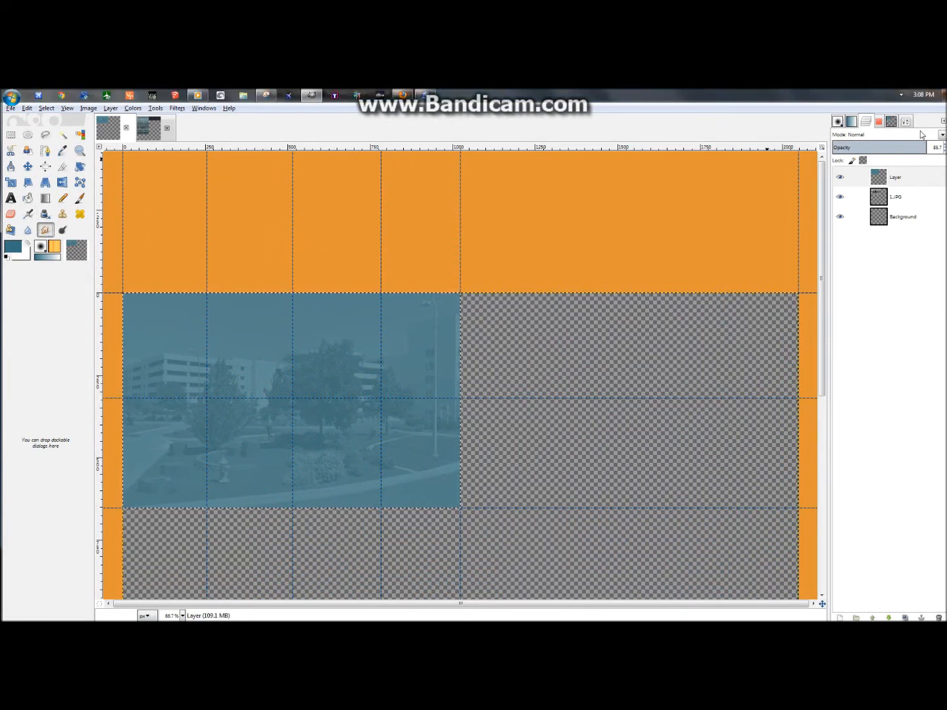
pyautogui.press('pagedown')
pyautogui.click(109, 109)
pyautogui.moveTo(203, 201)
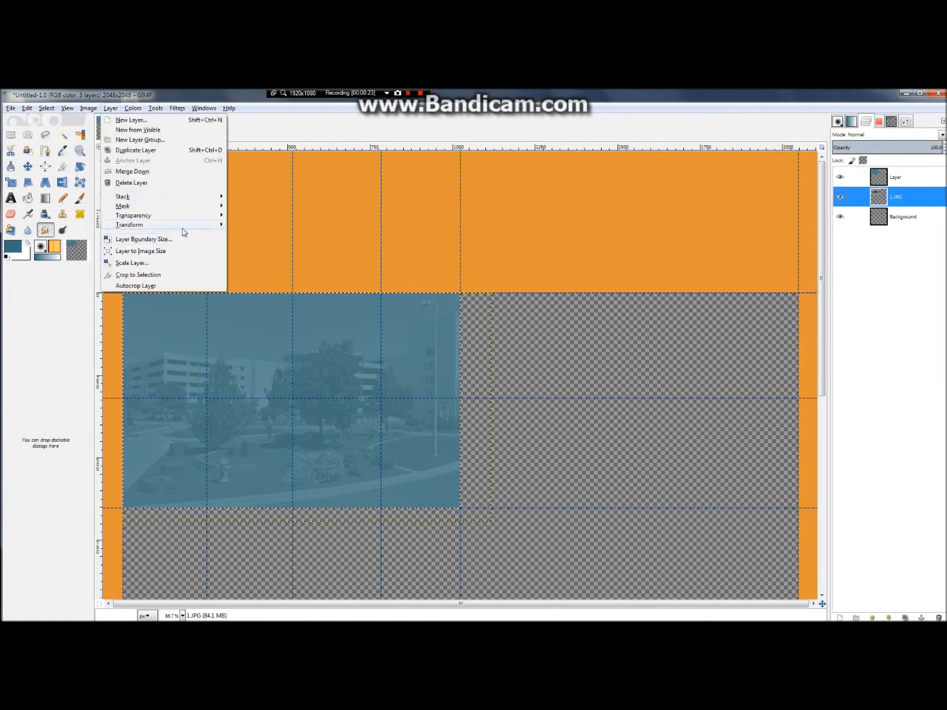
pyautogui.moveTo(176, 107)
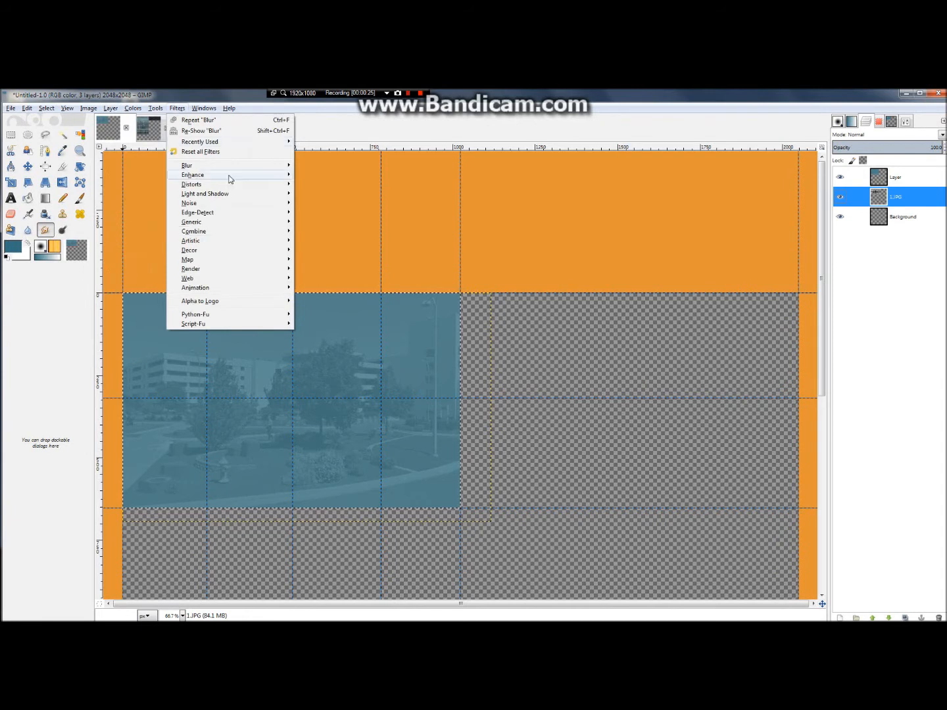
pyautogui.moveTo(239, 166)
pyautogui.click(311, 167)
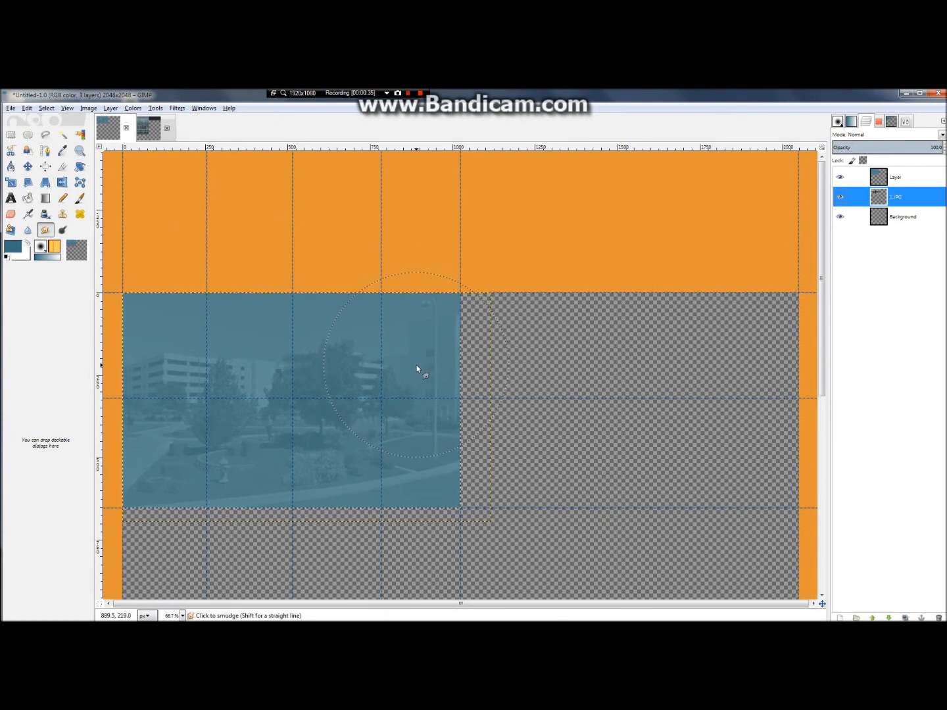
pyautogui.hotkey('ctrl', 'f')
pyautogui.hotkey('ctrl', 'f')
pyautogui.hotkey('ctrl', 'f')
pyautogui.hotkey('ctrl', 'f')
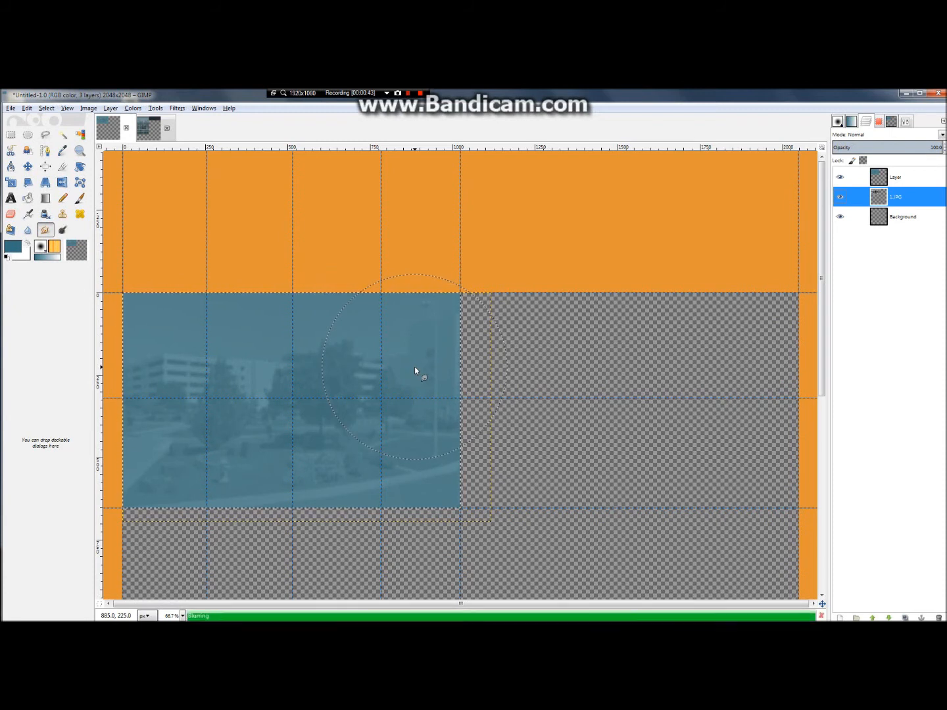
pyautogui.hotkey('ctrl', 'f')
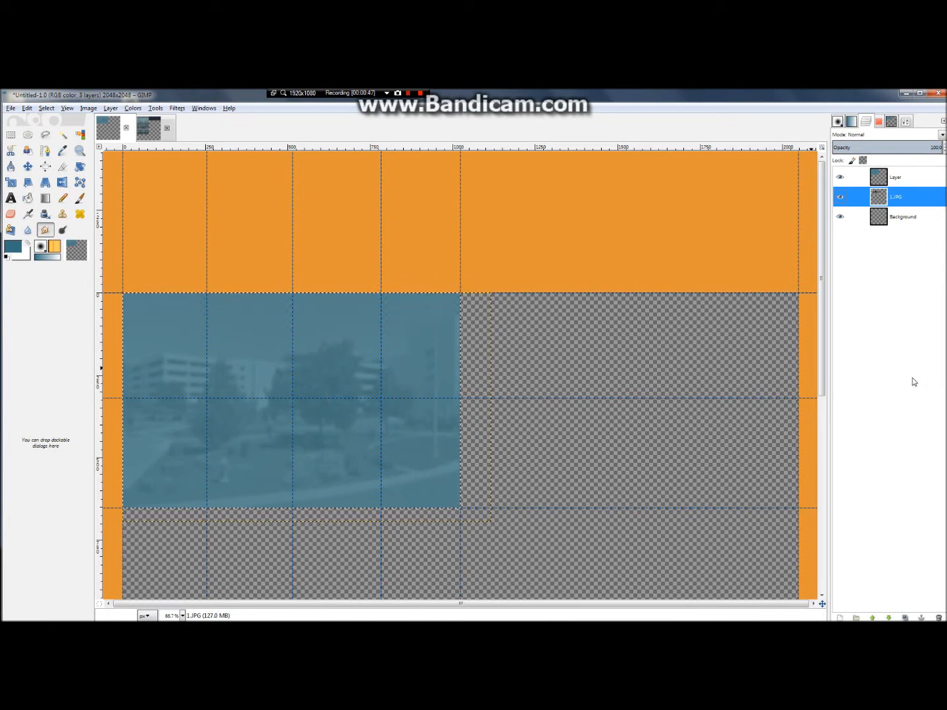
pyautogui.click(177, 108)
pyautogui.moveTo(202, 263)
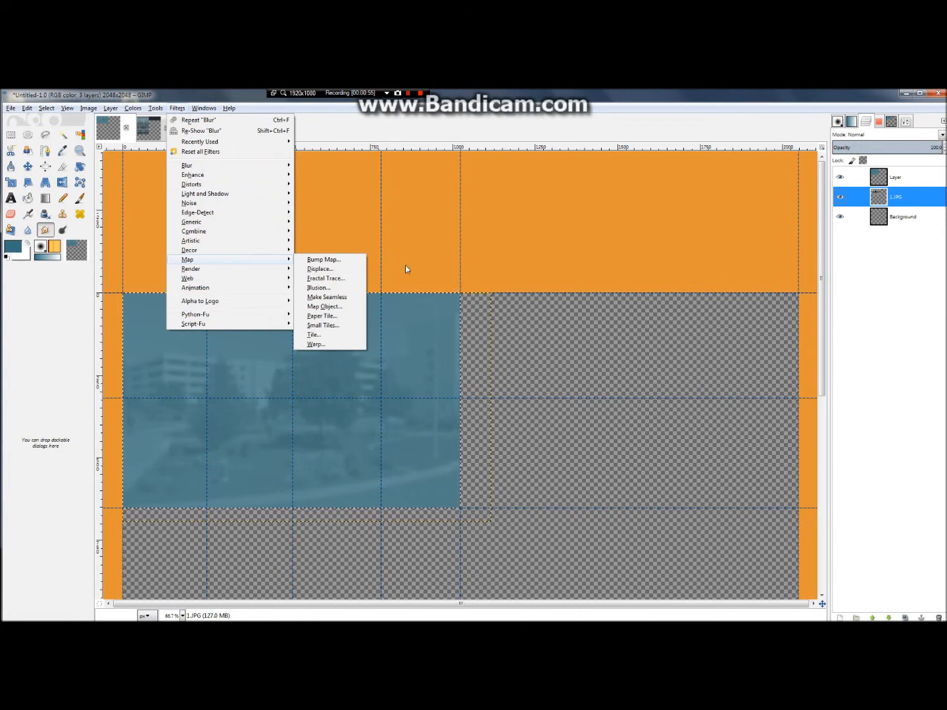
pyautogui.click(339, 261)
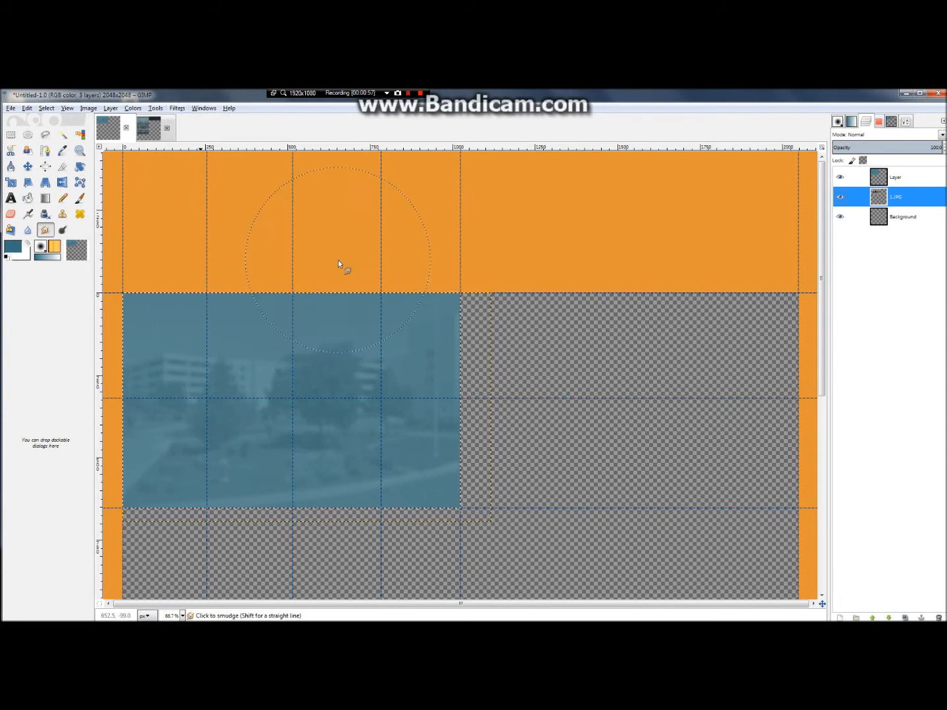
pyautogui.moveTo(298, 351)
pyautogui.mouseDown()
pyautogui.moveTo(270, 352)
pyautogui.moveTo(293, 353)
pyautogui.mouseUp()
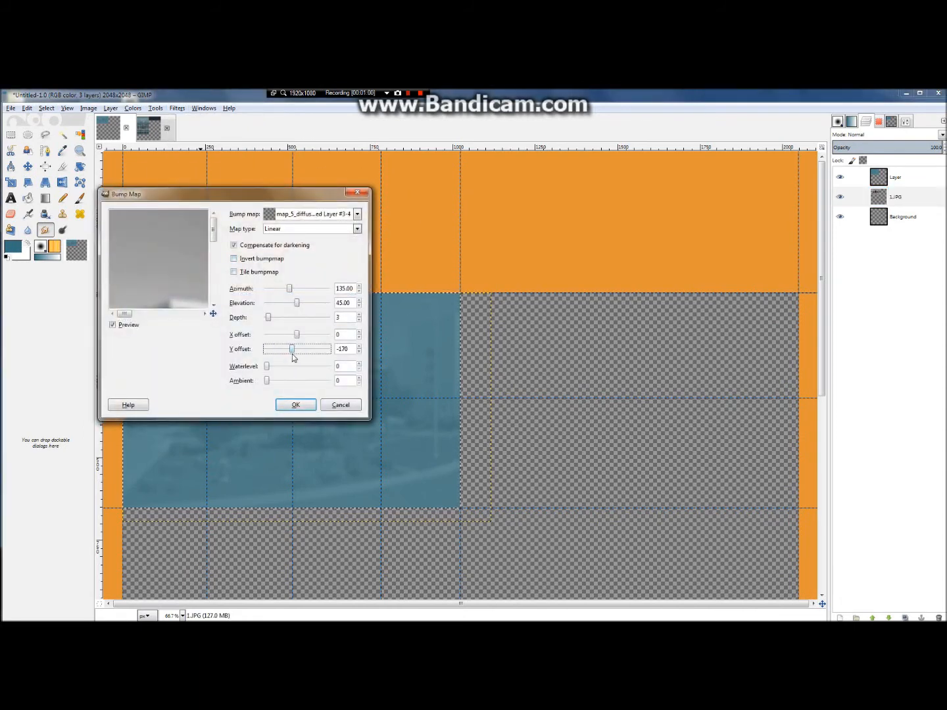
pyautogui.click(340, 405)
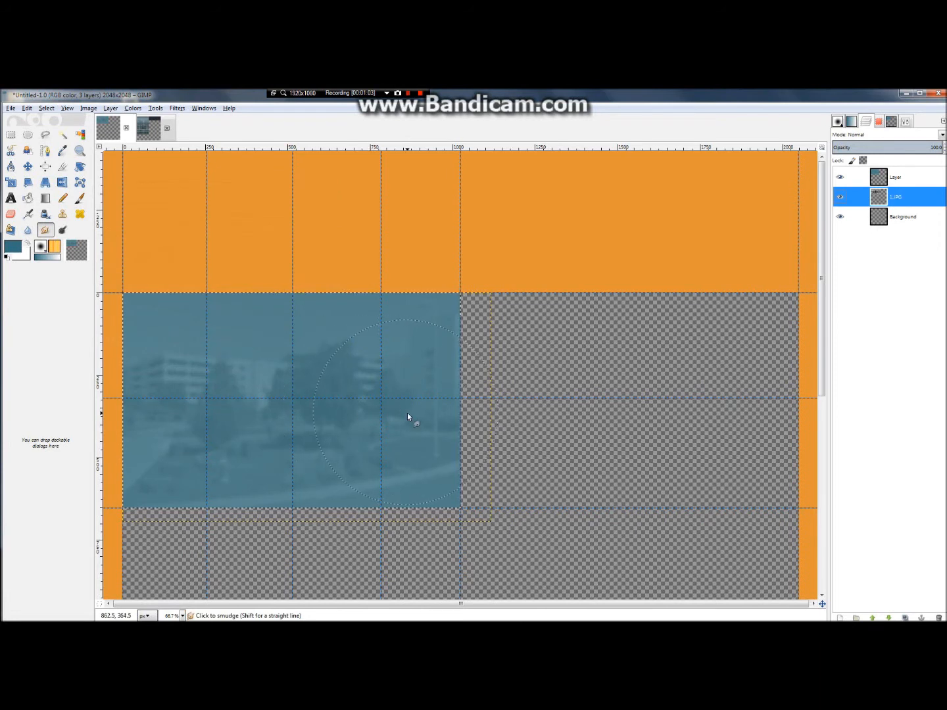
# Set the Smudge brush size to 230.77 and smear the buildings and trees on the 1.JPG layer
pyautogui.click(907, 127)
pyautogui.click(853, 190)
pyautogui.click(854, 191)
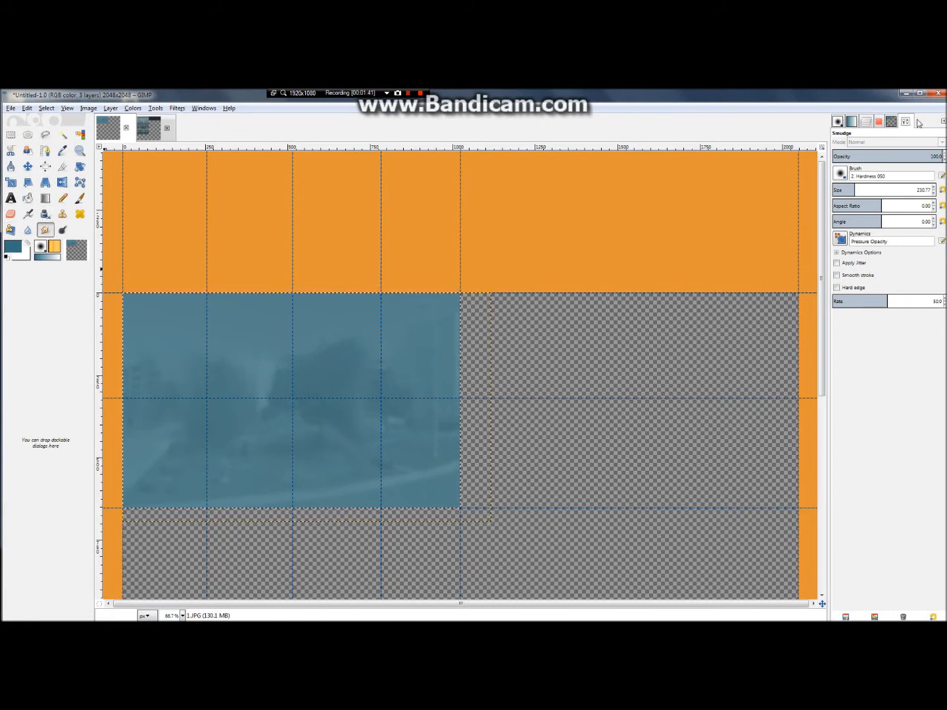
# Create a new transparent layer above the teal layer
pyautogui.click(892, 122)
pyautogui.click(866, 123)
pyautogui.rightClick(897, 179)
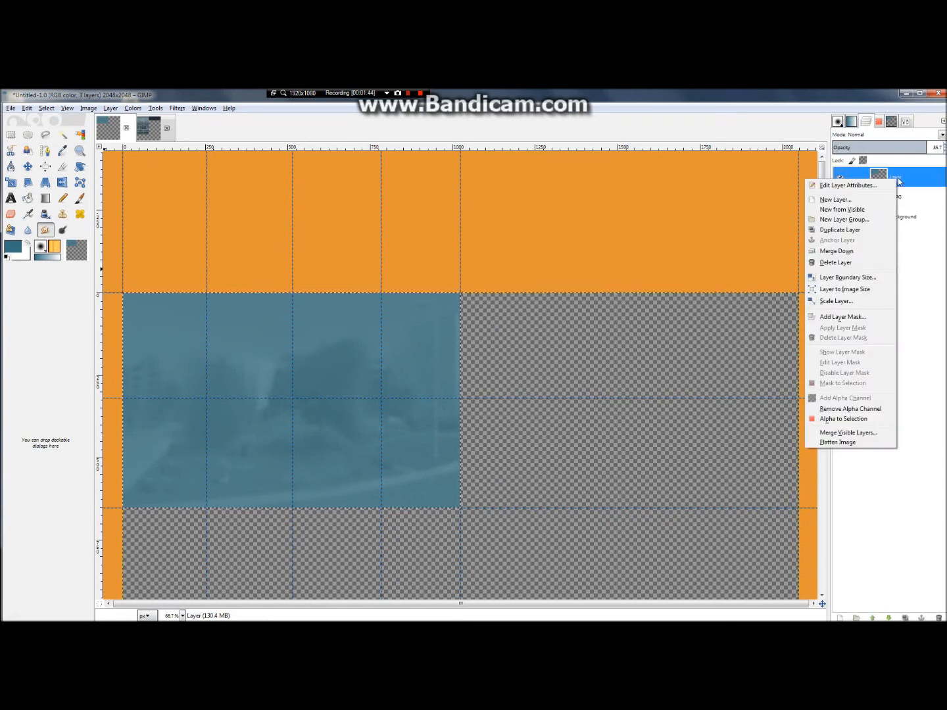
pyautogui.click(835, 199)
pyautogui.click(185, 359)
# Choose the gradient tool and set the foreground color to black
pyautogui.click(45, 198)
pyautogui.click(9, 247)
pyautogui.click(152, 365)
pyautogui.click(182, 405)
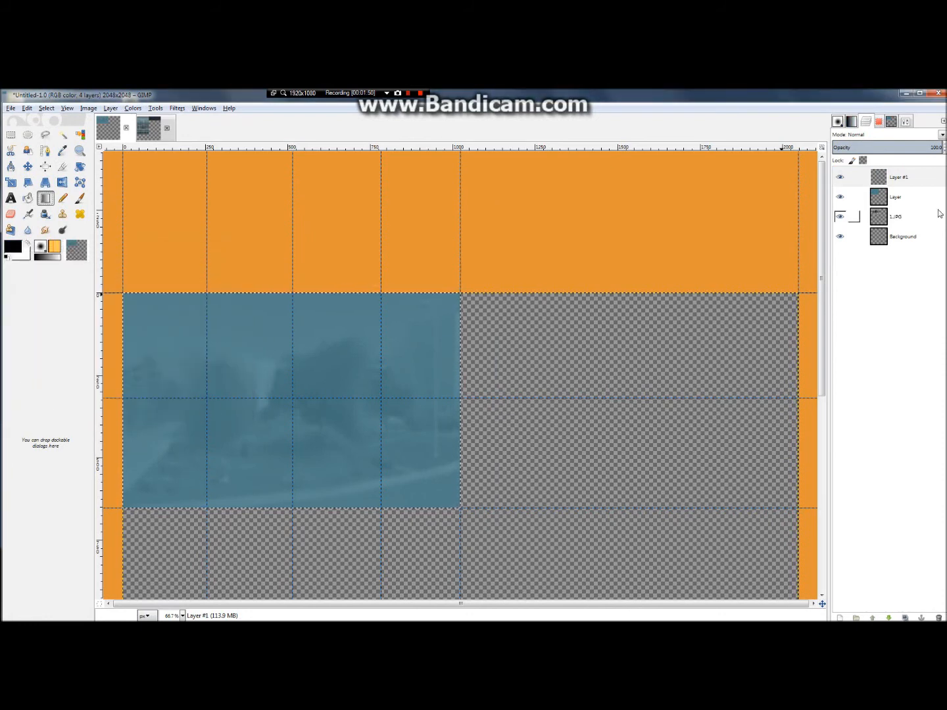
pyautogui.rightClick(901, 177)
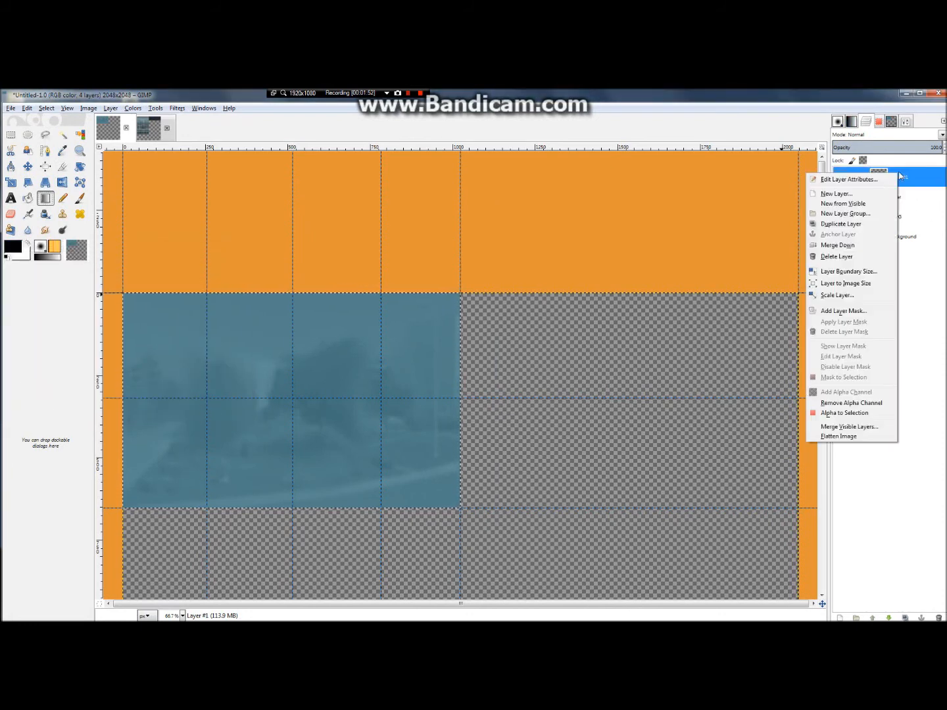
pyautogui.click(868, 181)
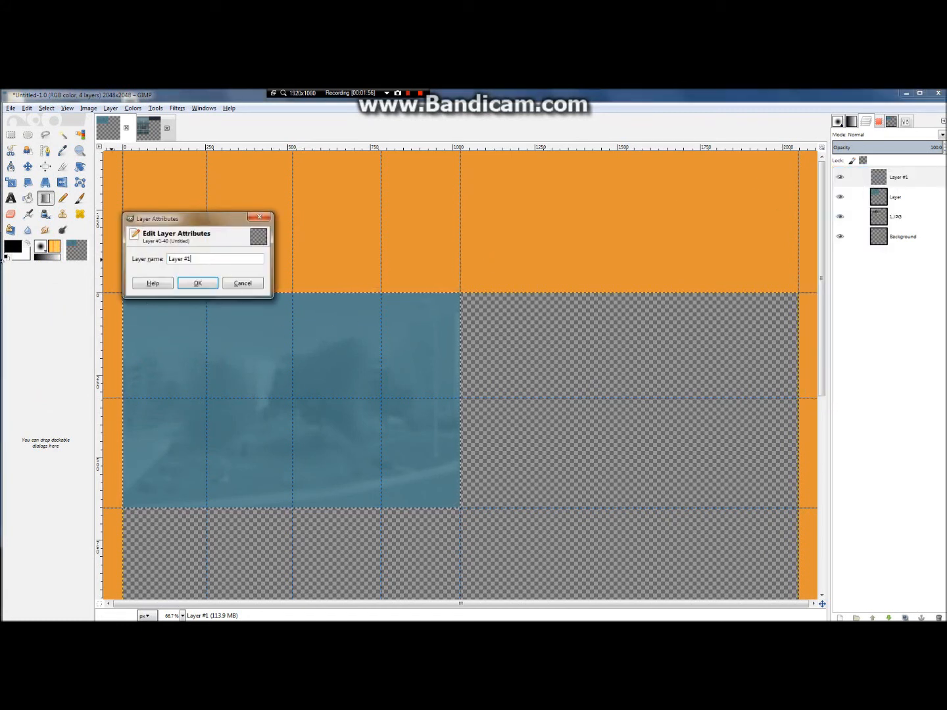
pyautogui.click(242, 284)
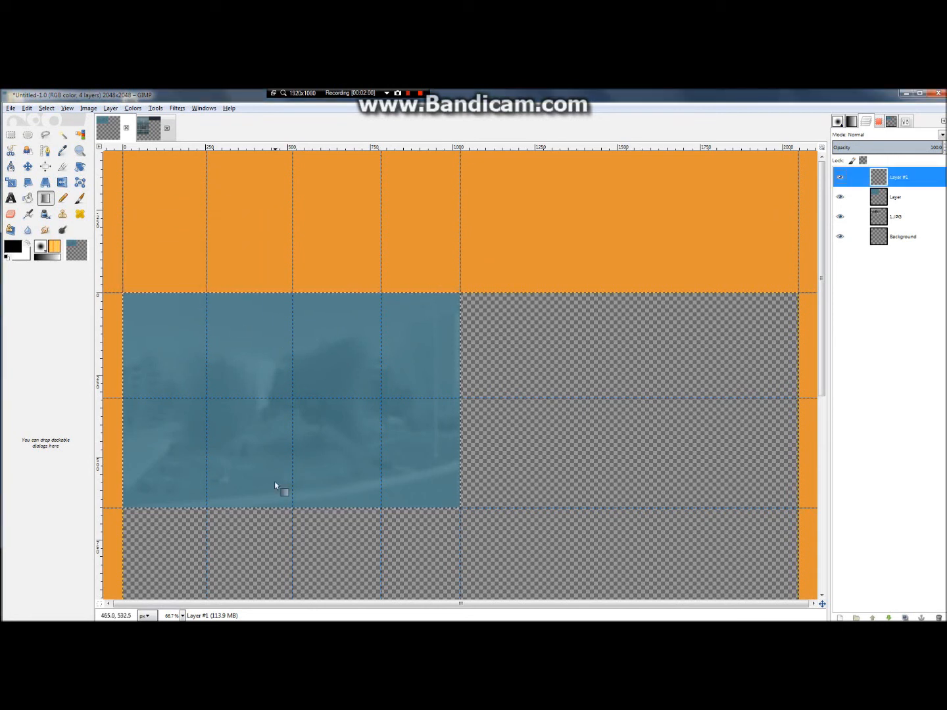
pyautogui.moveTo(293, 508); pyautogui.dragTo(294, 445)
pyautogui.hotkey('ctrl', 'z')
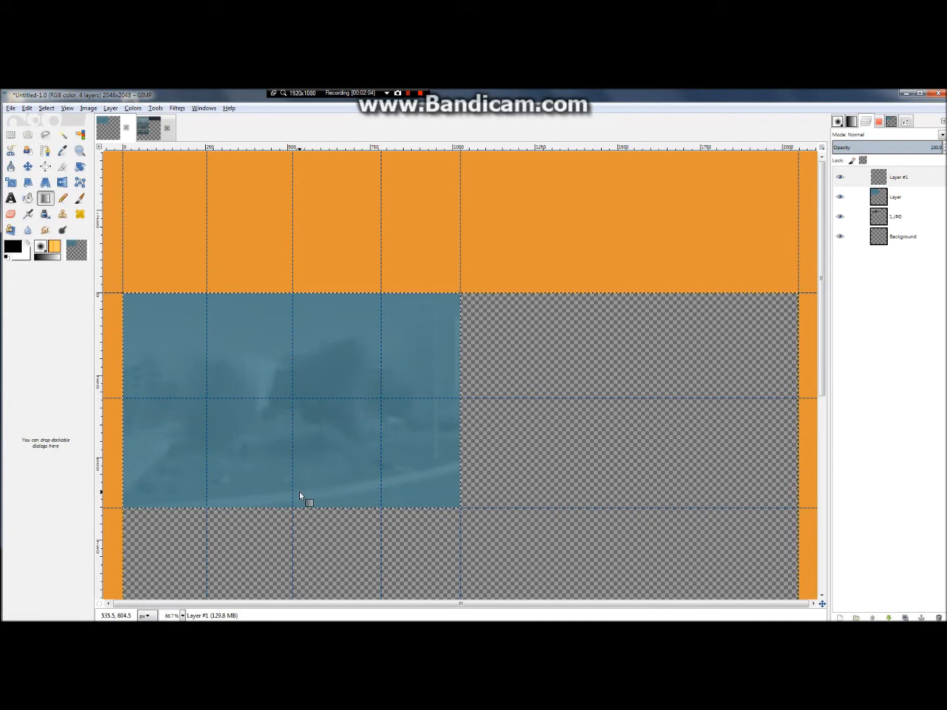
# Draw an FG to Transparent gradient on the new layer, from the photo area's bottom edge upward for about 260 px
pyautogui.click(44, 258)
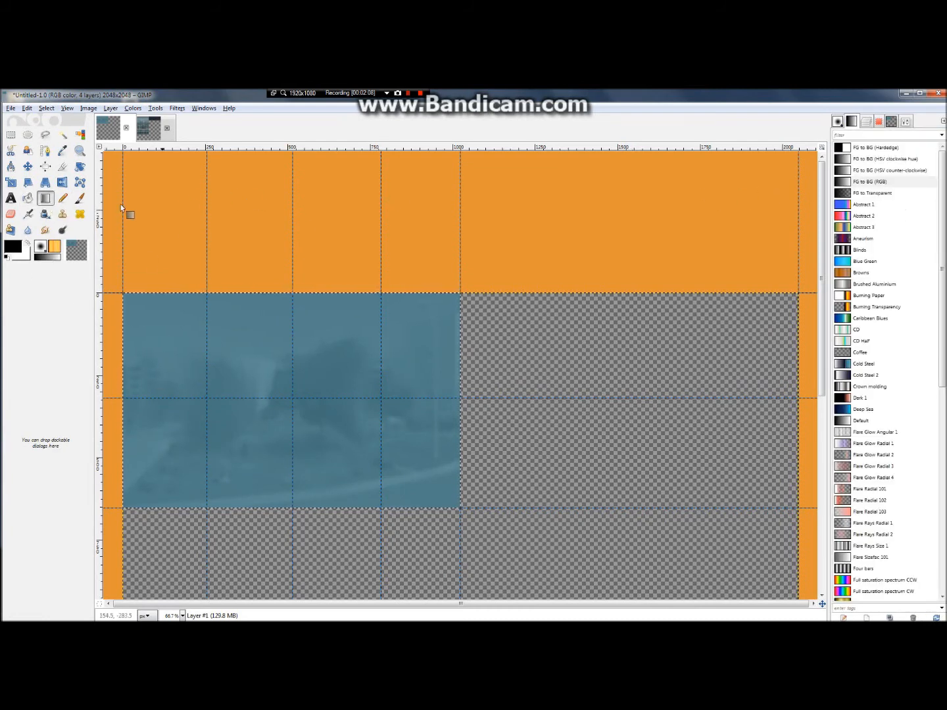
pyautogui.click(897, 192)
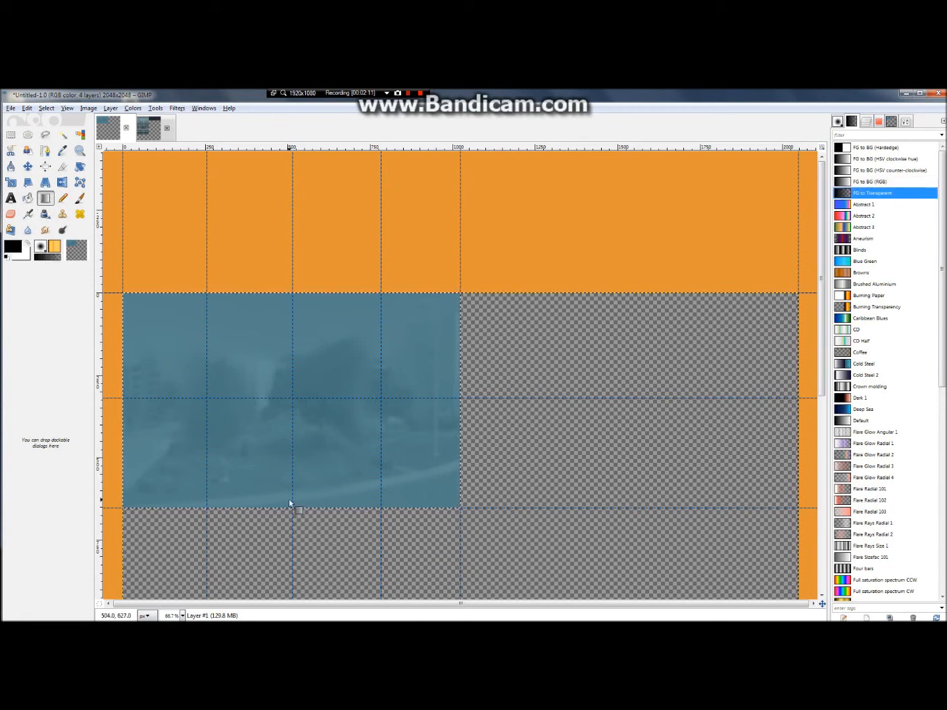
pyautogui.moveTo(291, 507); pyautogui.dragTo(294, 421)
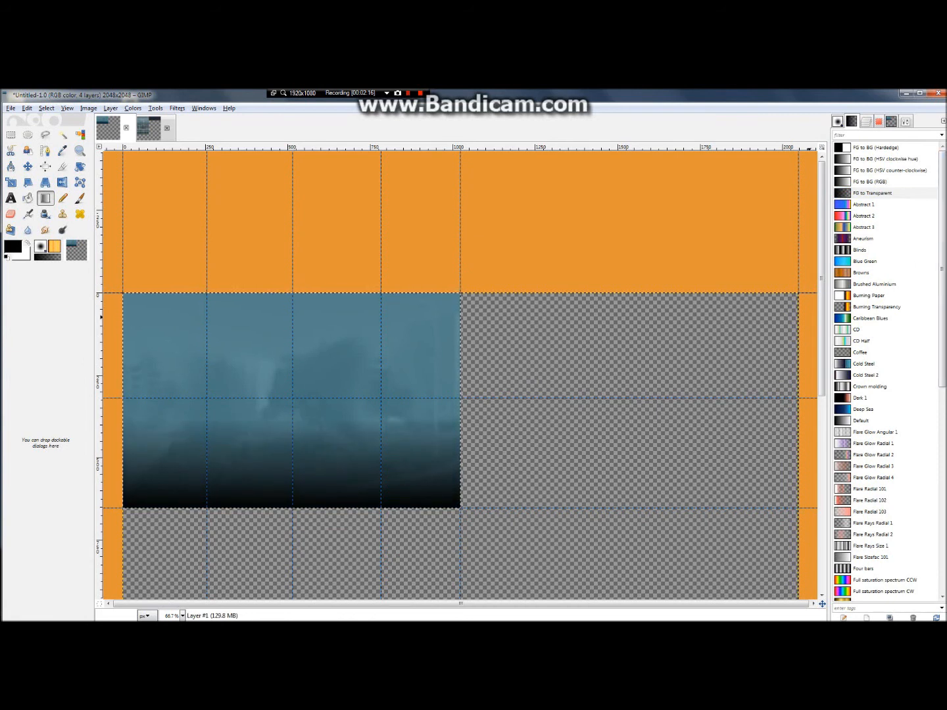
# Draw a black-to-transparent gradient about 110 px downward from the photo area's top edge and lower the gradient layer's opacity to 34.1
pyautogui.click(866, 122)
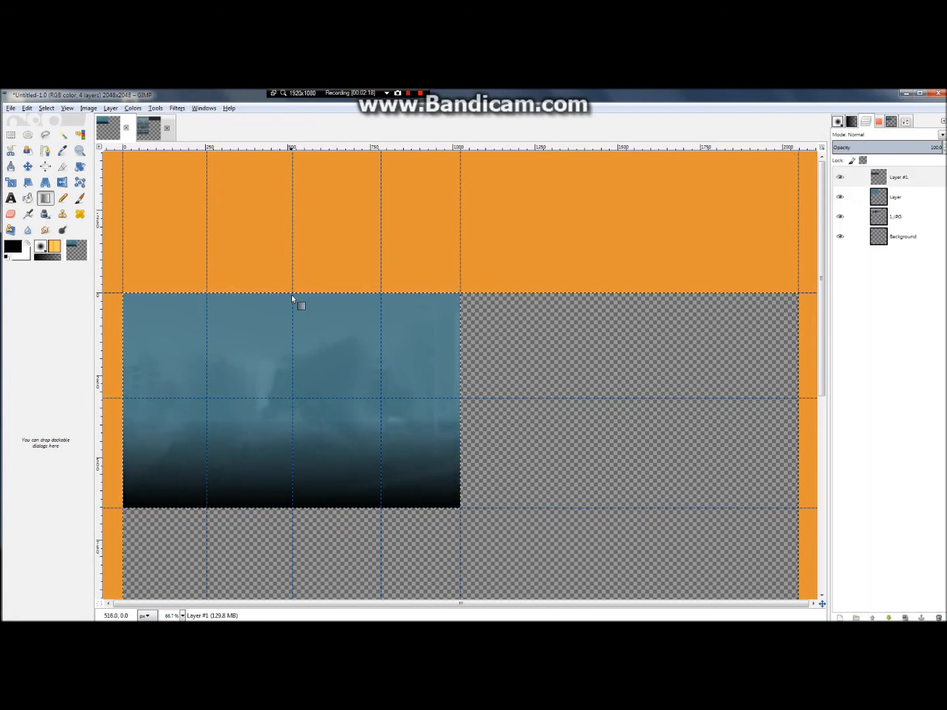
pyautogui.moveTo(292, 293); pyautogui.dragTo(292, 329)
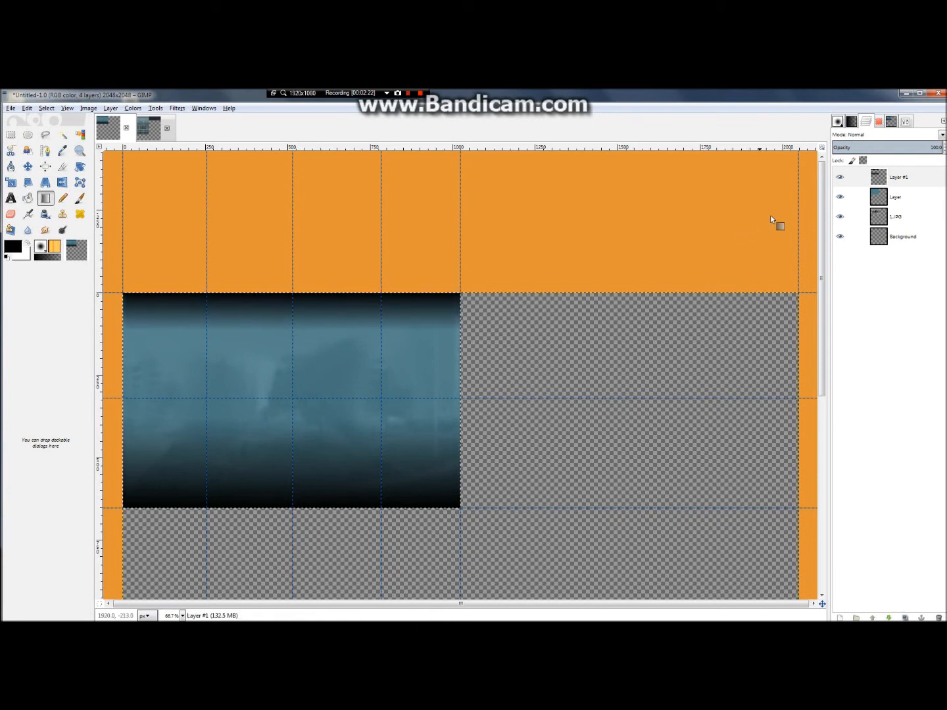
pyautogui.moveTo(893, 150); pyautogui.dragTo(871, 148)
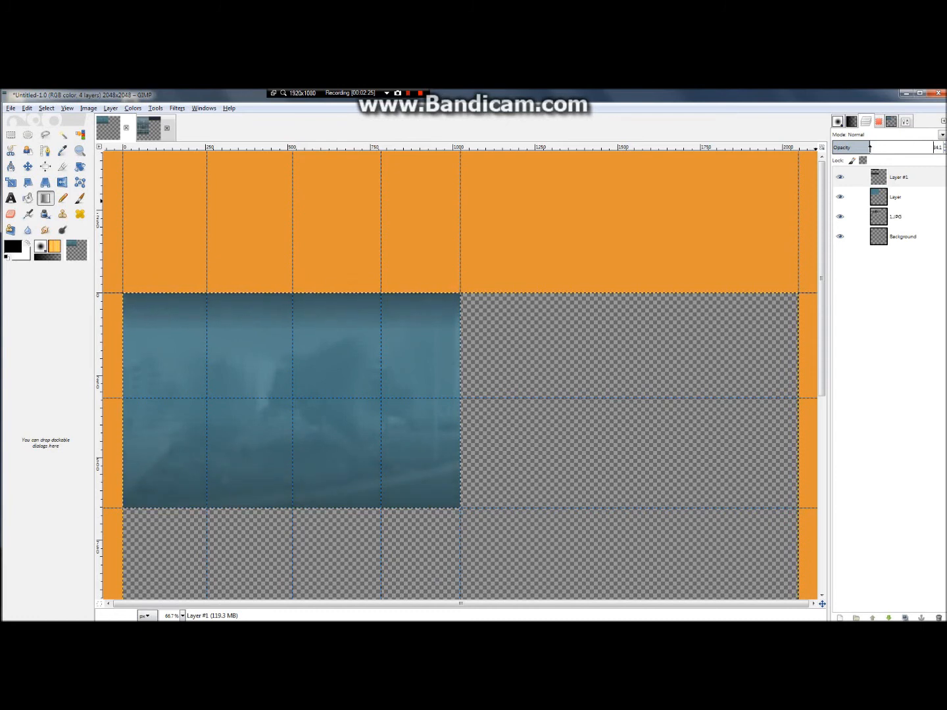
pyautogui.click(145, 129)
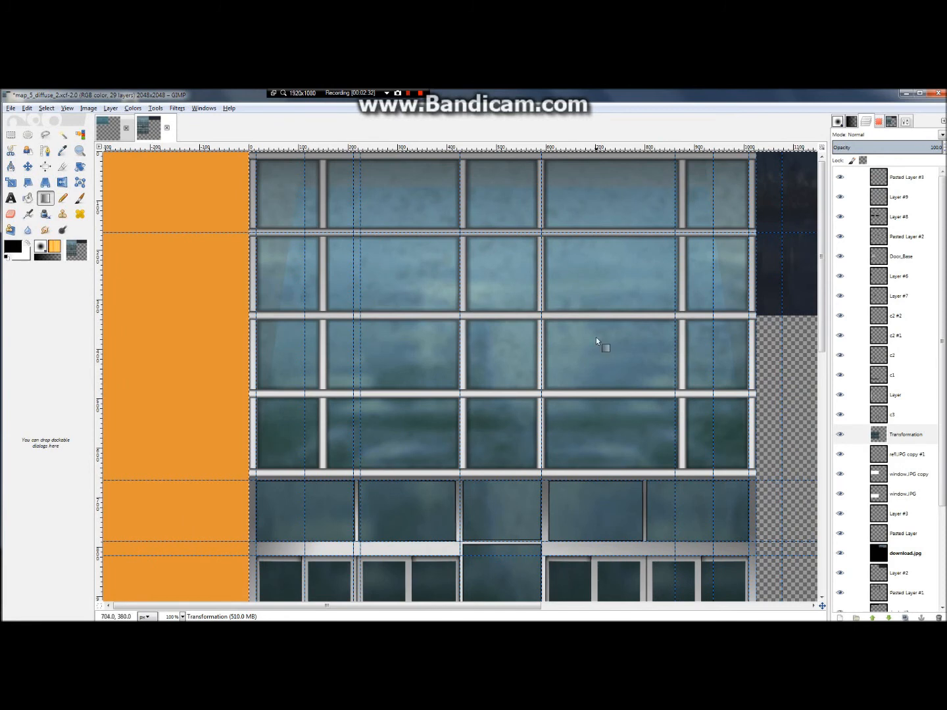
pyautogui.click(109, 132)
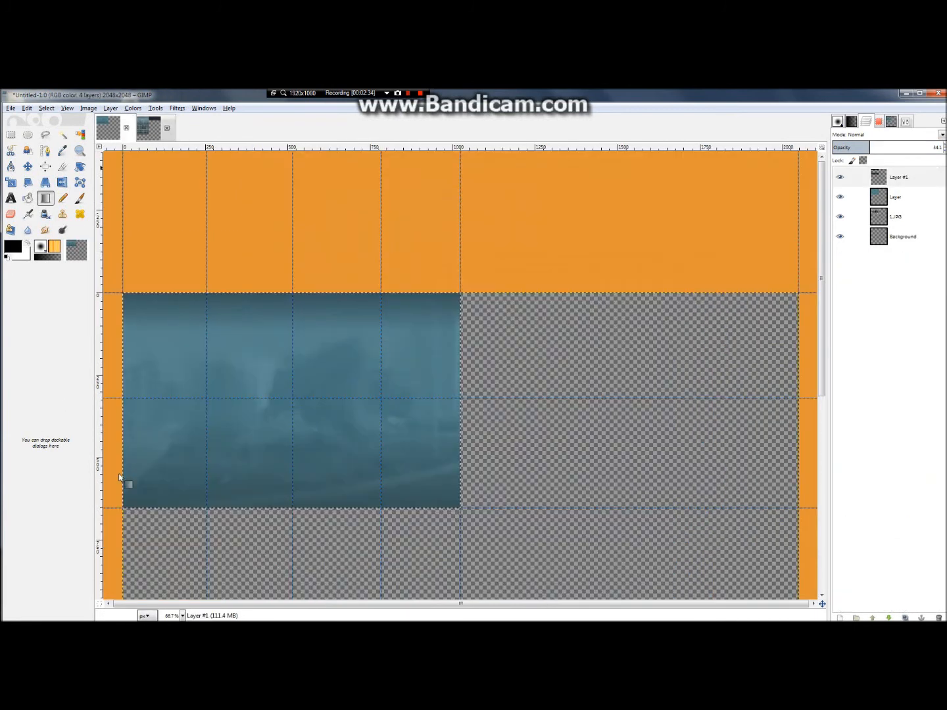
# Create a 2048x2048 transparent layer above the gradient layer and bucket-fill its selected area with black
pyautogui.click(27, 199)
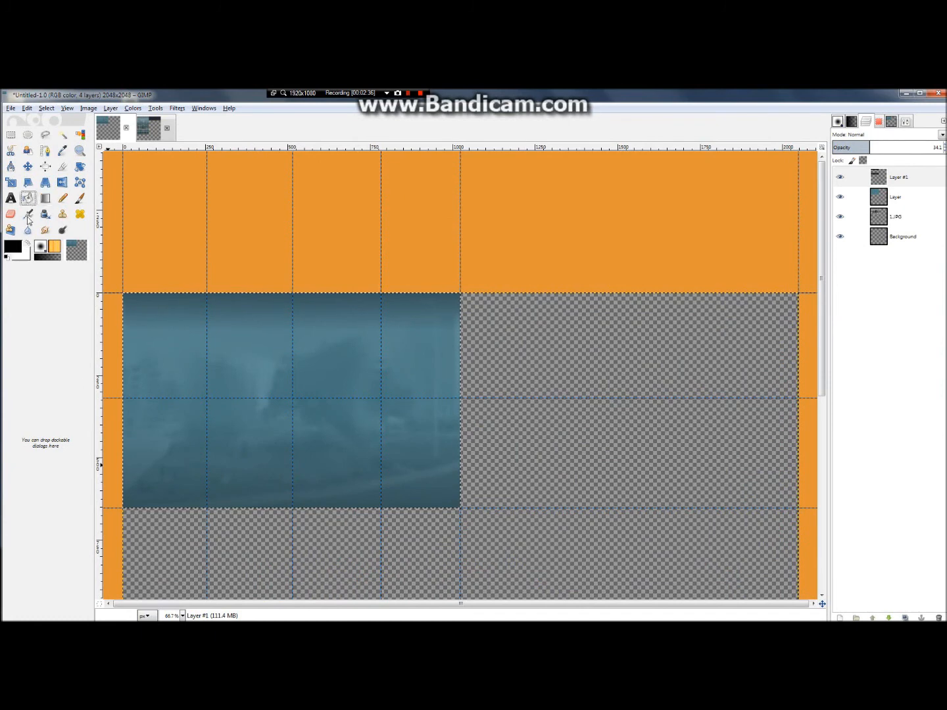
pyautogui.rightClick(879, 169)
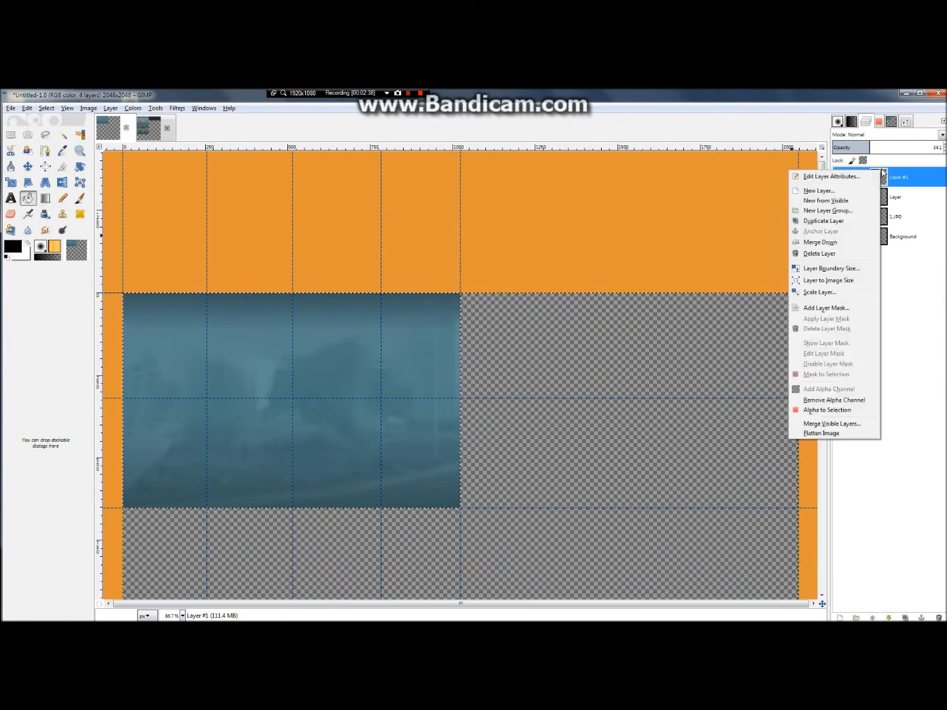
pyautogui.click(846, 191)
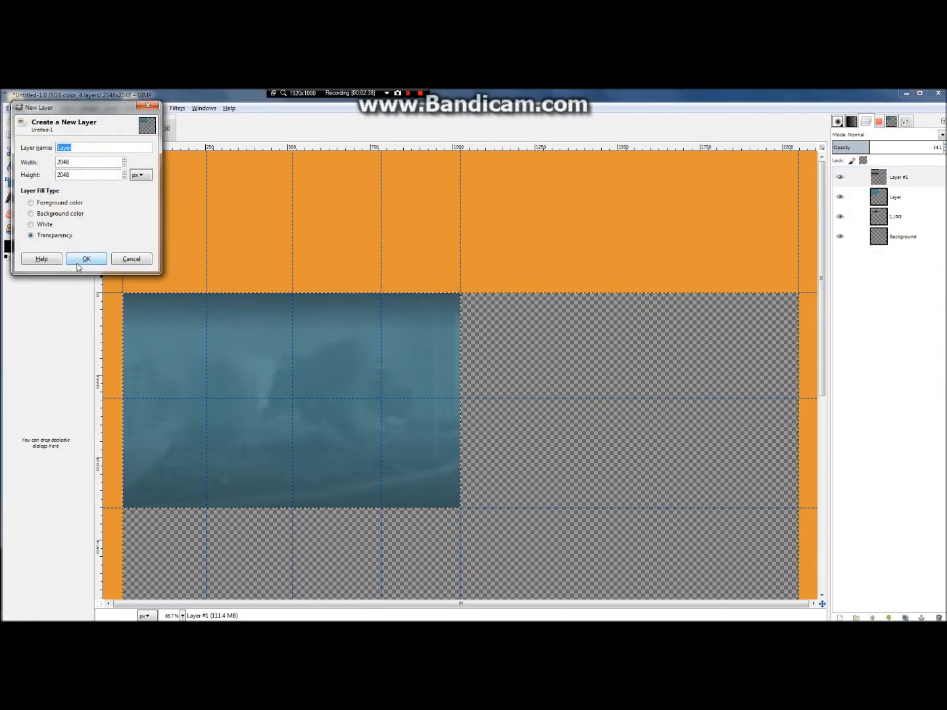
pyautogui.click(87, 263)
pyautogui.click(249, 358)
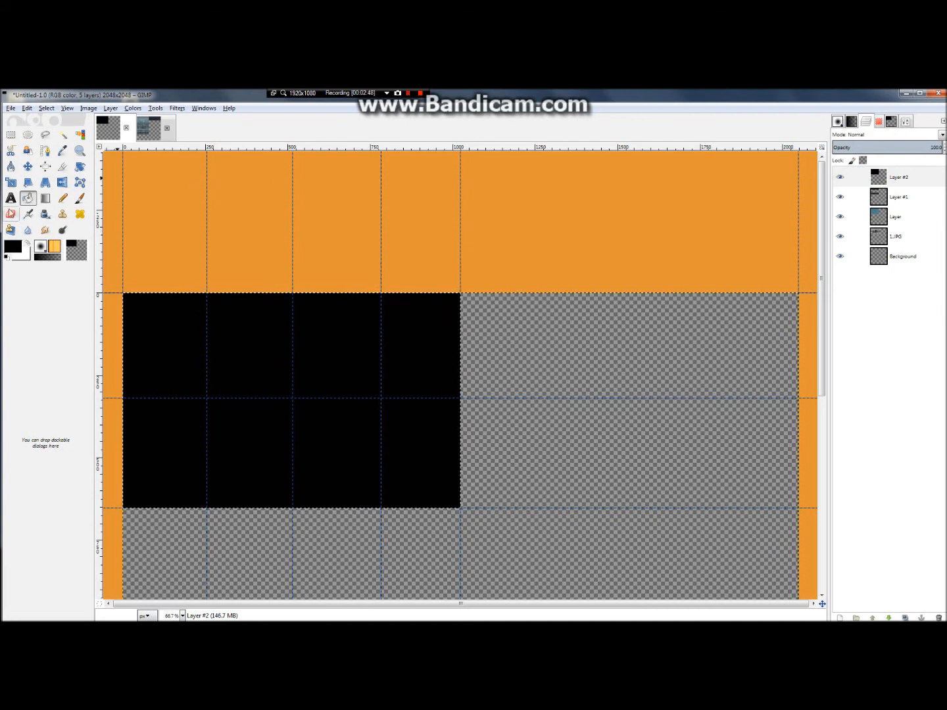
# Set up the Eraser with the Acrylic 03 brush at size 500.50
pyautogui.doubleClick(11, 217)
pyautogui.click(841, 174)
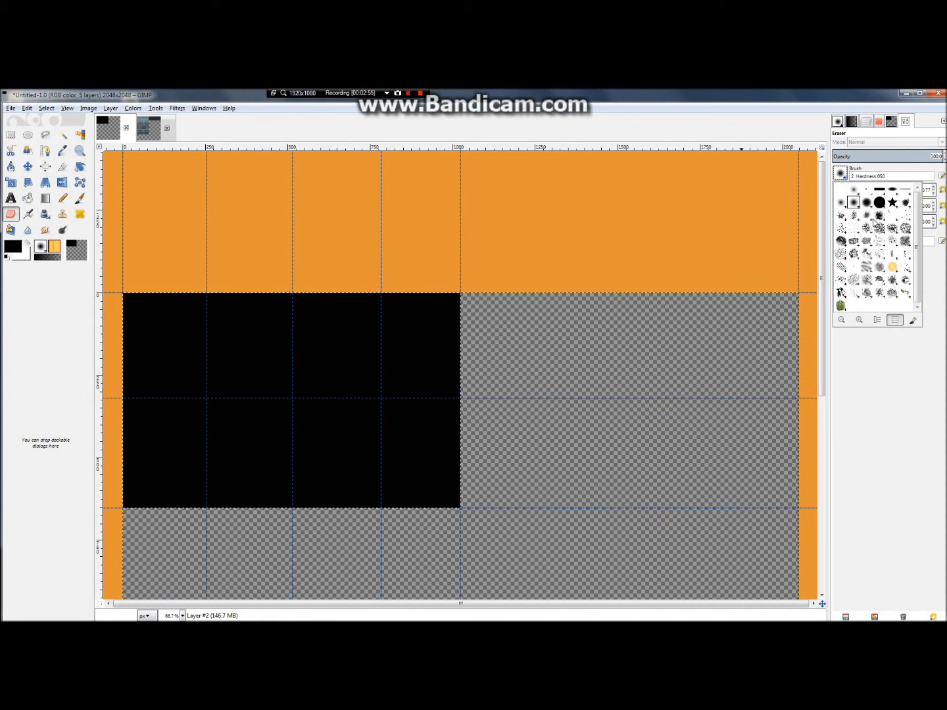
pyautogui.click(853, 218)
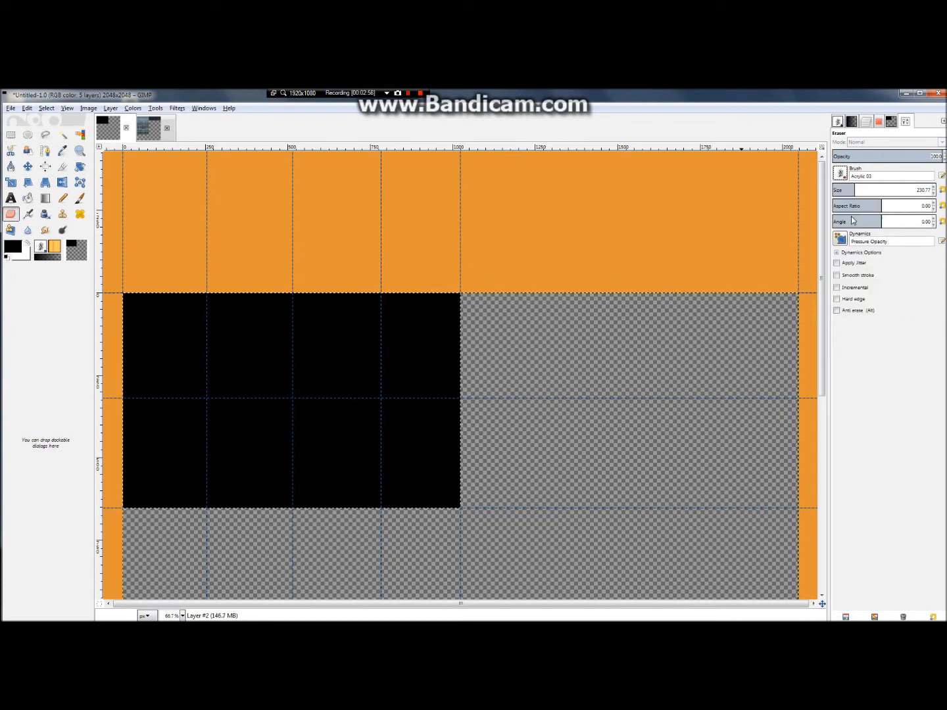
pyautogui.click(879, 190)
pyautogui.moveTo(878, 189); pyautogui.dragTo(882, 190)
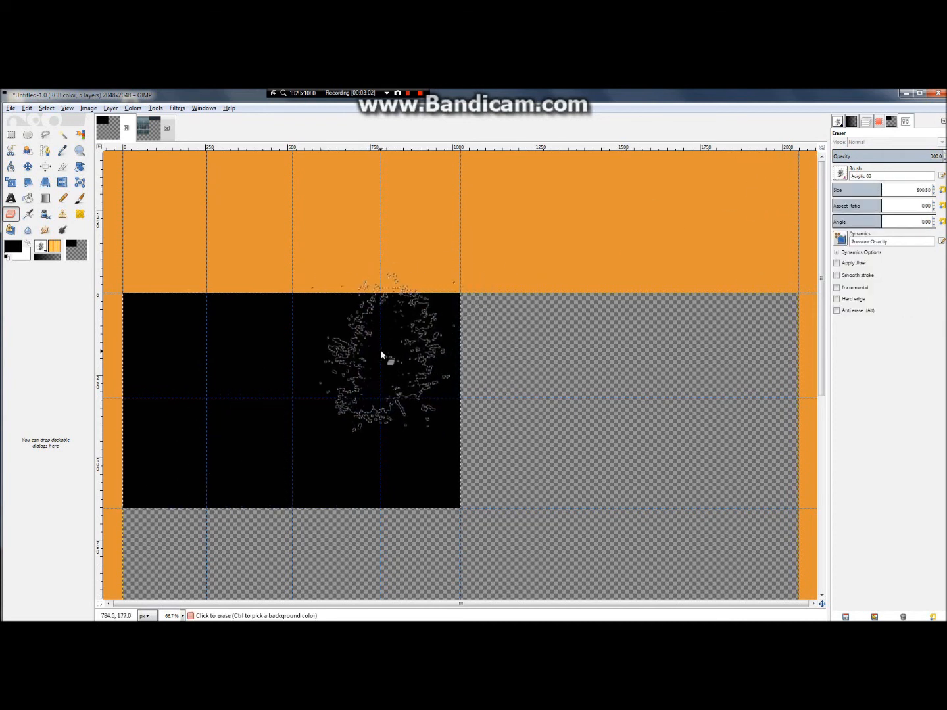
# Erase irregular textured patches across the whole black fill so the teal reflections show through
pyautogui.click(397, 330)
pyautogui.moveTo(420, 431)
pyautogui.mouseDown()
pyautogui.moveTo(340, 465)
pyautogui.moveTo(309, 435)
pyautogui.moveTo(337, 492)
pyautogui.moveTo(382, 469)
pyautogui.moveTo(360, 473)
pyautogui.moveTo(329, 367)
pyautogui.moveTo(382, 327)
pyautogui.moveTo(317, 364)
pyautogui.moveTo(233, 343)
pyautogui.moveTo(157, 339)
pyautogui.moveTo(266, 307)
pyautogui.moveTo(256, 319)
pyautogui.moveTo(131, 321)
pyautogui.moveTo(153, 417)
pyautogui.moveTo(201, 466)
pyautogui.moveTo(217, 467)
pyautogui.moveTo(248, 443)
pyautogui.moveTo(220, 381)
pyautogui.moveTo(274, 499)
pyautogui.moveTo(442, 516)
pyautogui.mouseUp()
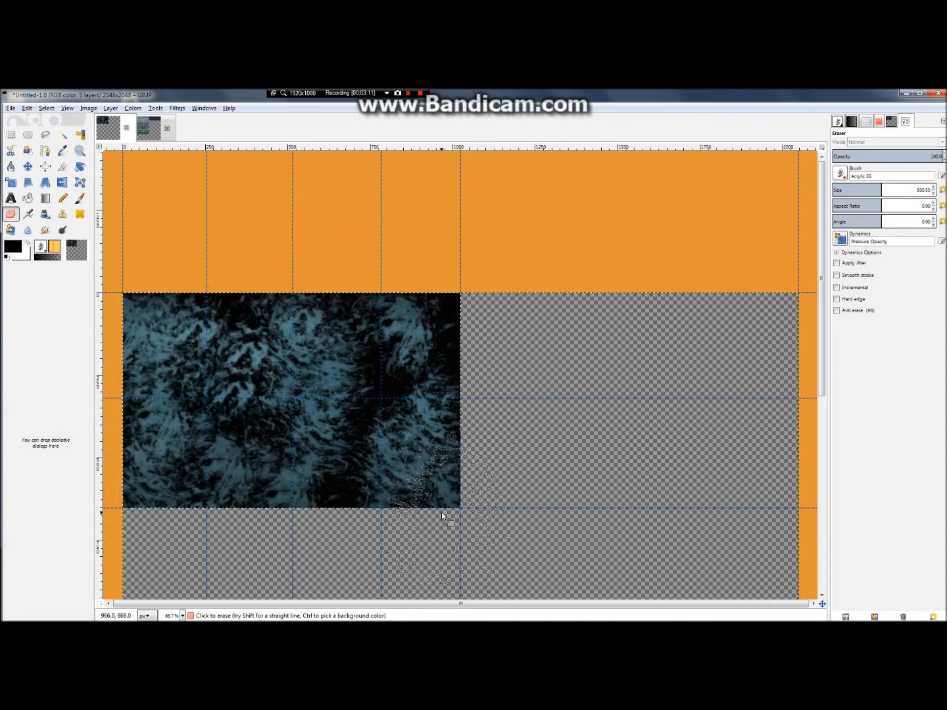
pyautogui.scroll(-5, 352, 354)
pyautogui.scroll(2, 352, 354)
pyautogui.moveTo(375, 262)
pyautogui.mouseDown()
pyautogui.moveTo(352, 348)
pyautogui.moveTo(316, 342)
pyautogui.mouseUp()
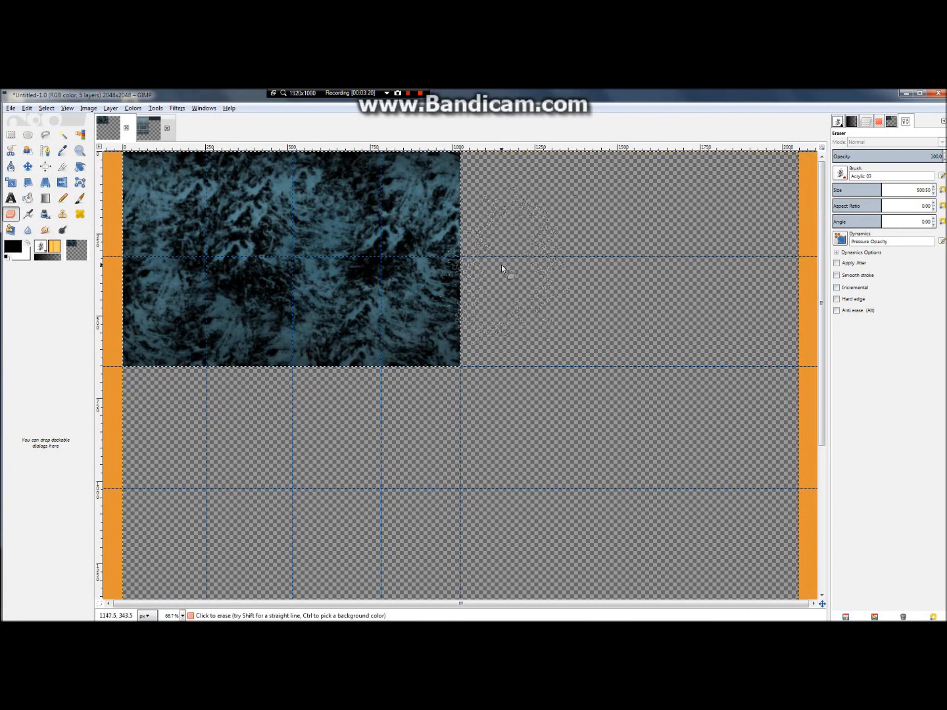
# Lower the opacity of the textured black layer to 7.6
pyautogui.keyDown('ctrl'); pyautogui.scroll(-1, 504, 282); pyautogui.keyUp('ctrl')
pyautogui.keyDown('ctrl'); pyautogui.scroll(3, 348, 221); pyautogui.keyUp('ctrl')
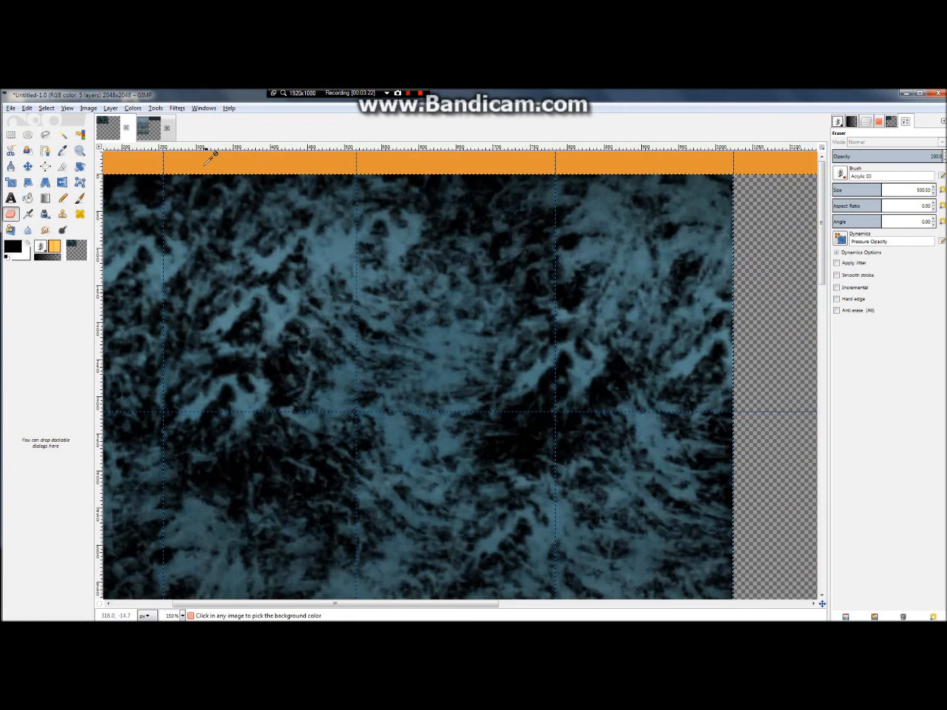
pyautogui.keyDown('ctrl'); pyautogui.scroll(-2, 560, 297); pyautogui.keyUp('ctrl')
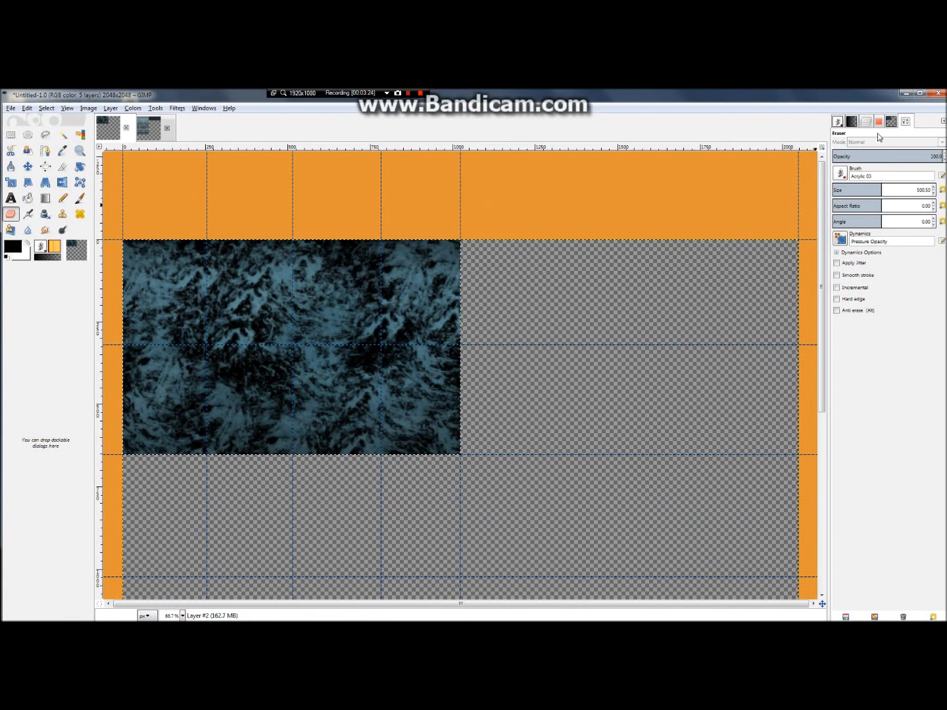
pyautogui.click(905, 121)
pyautogui.moveTo(896, 147); pyautogui.dragTo(838, 157)
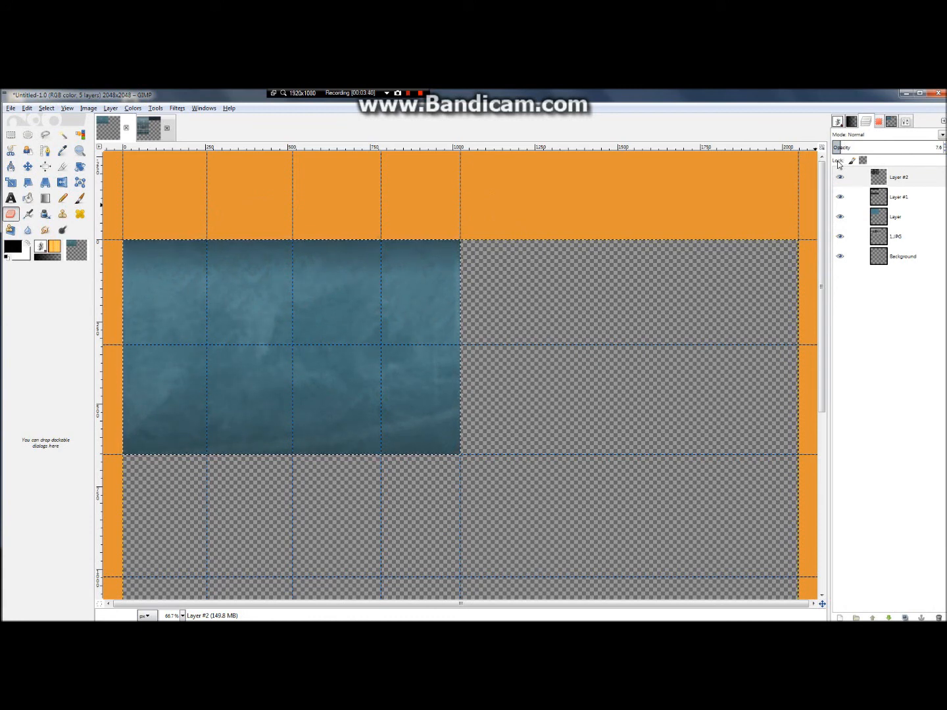
# Review the window panes in map_5_diffuse_2.xcf, choose the Rectangle Select tool, and return to the untitled image
pyautogui.moveTo(881, 92)
pyautogui.click(150, 127)
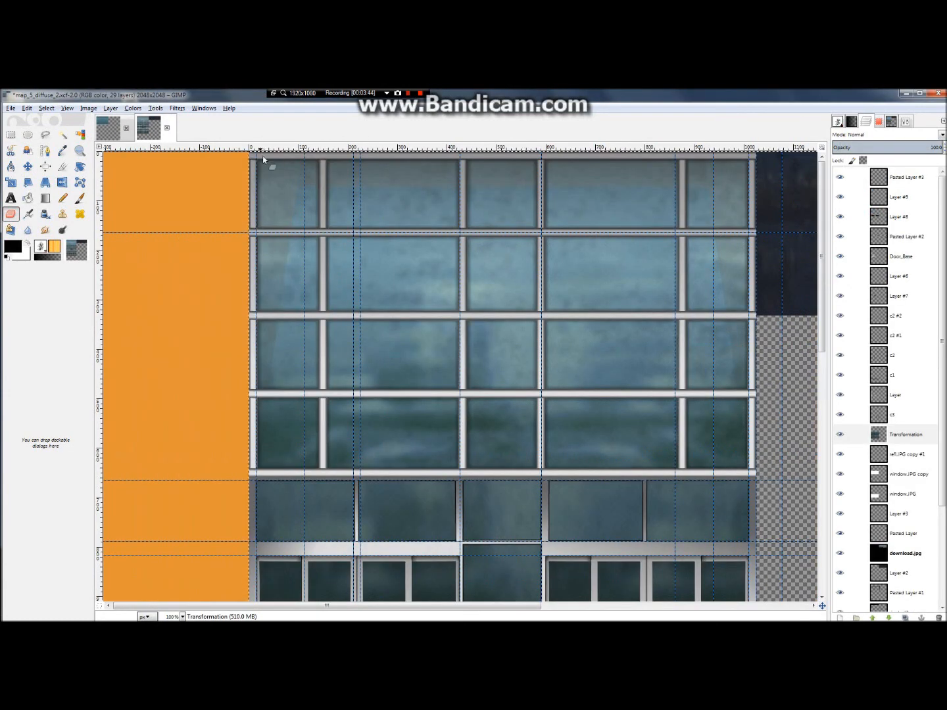
pyautogui.click(15, 136)
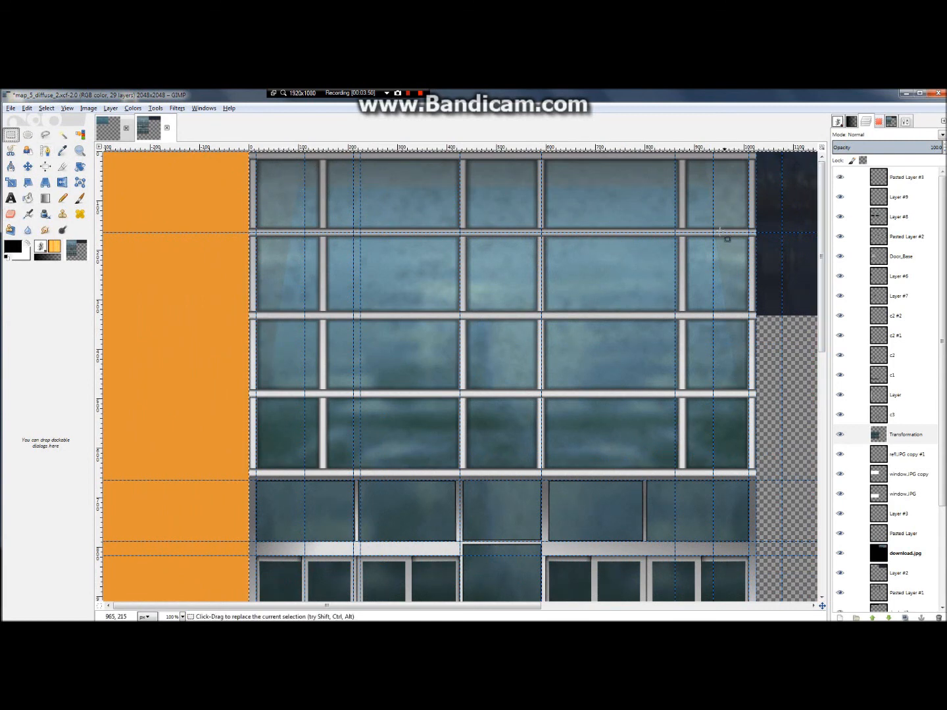
pyautogui.click(110, 132)
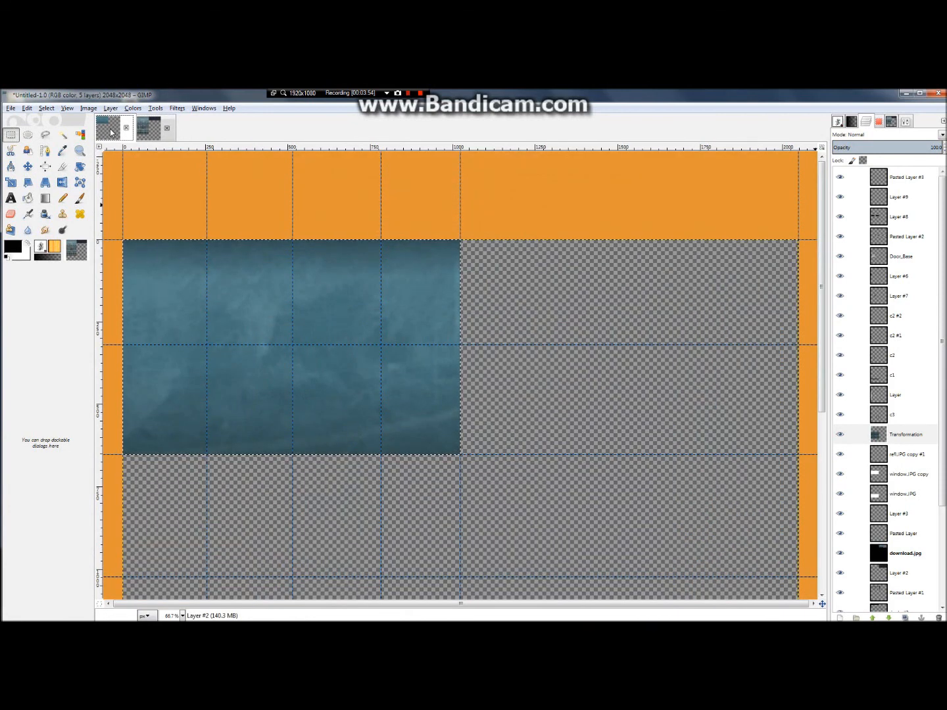